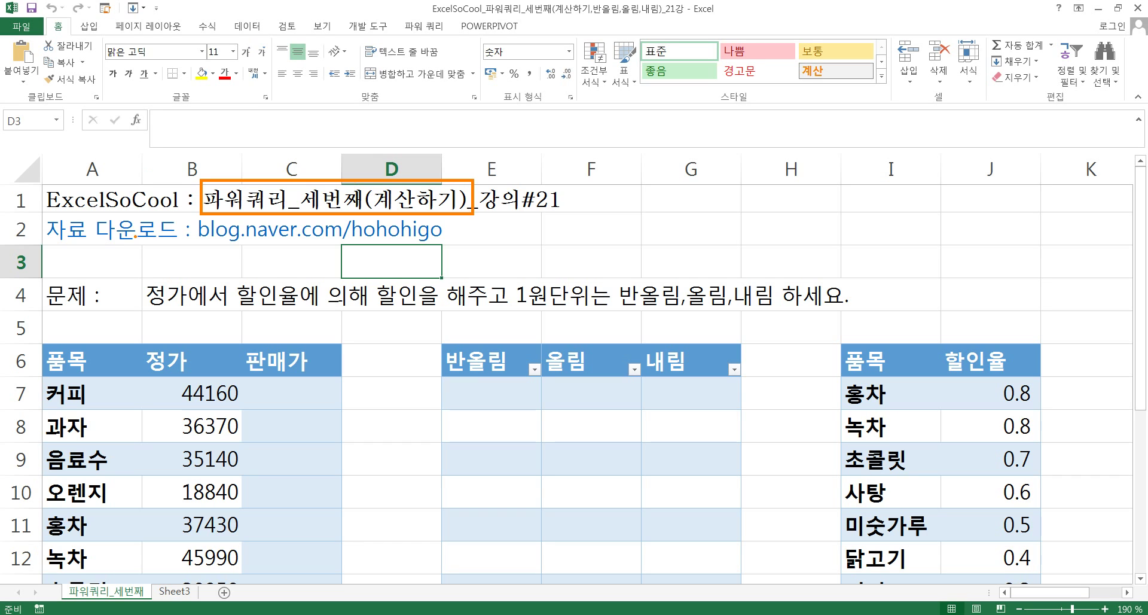
Step: Review the discount and rounding task in row 4 and compare the item lists of the price table and the discount-rate table
drag(159, 241, 451, 241)
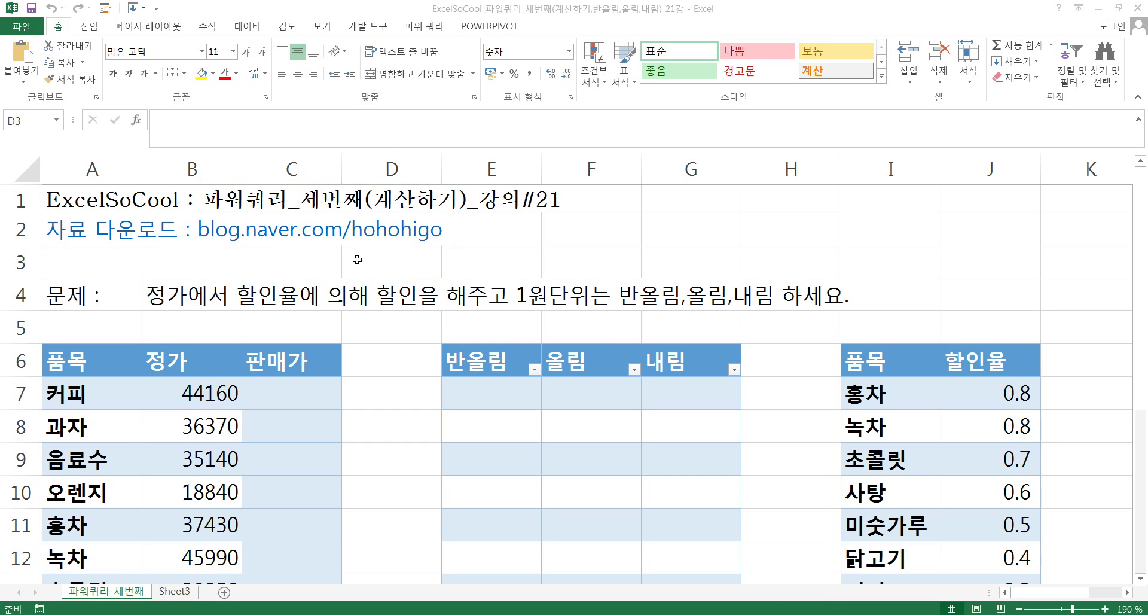
scroll(340, 139, down, 3)
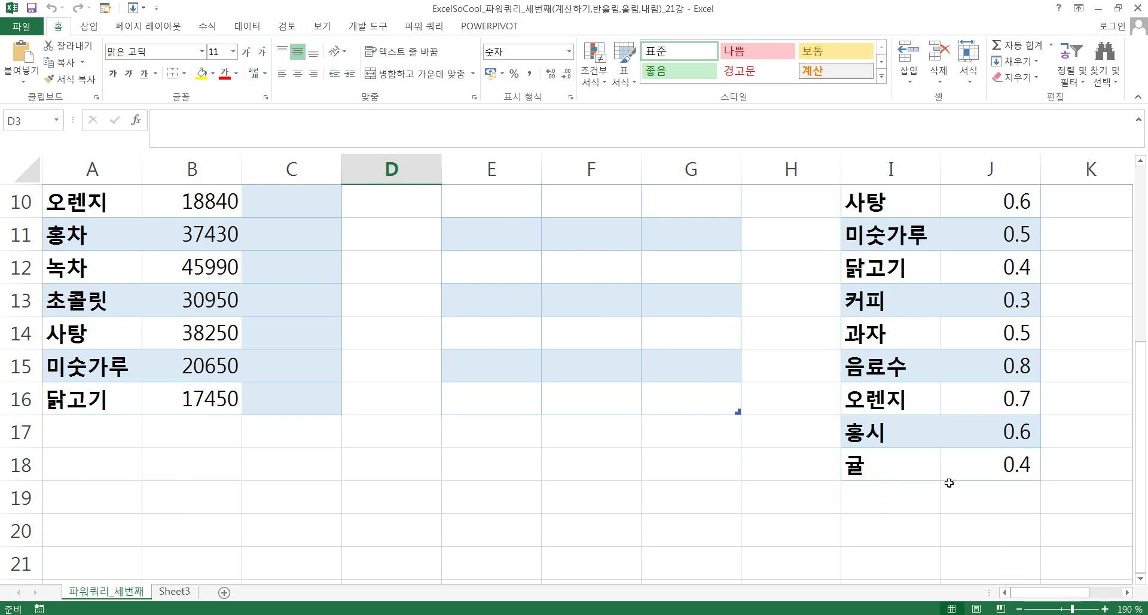
drag(925, 471, 919, 276)
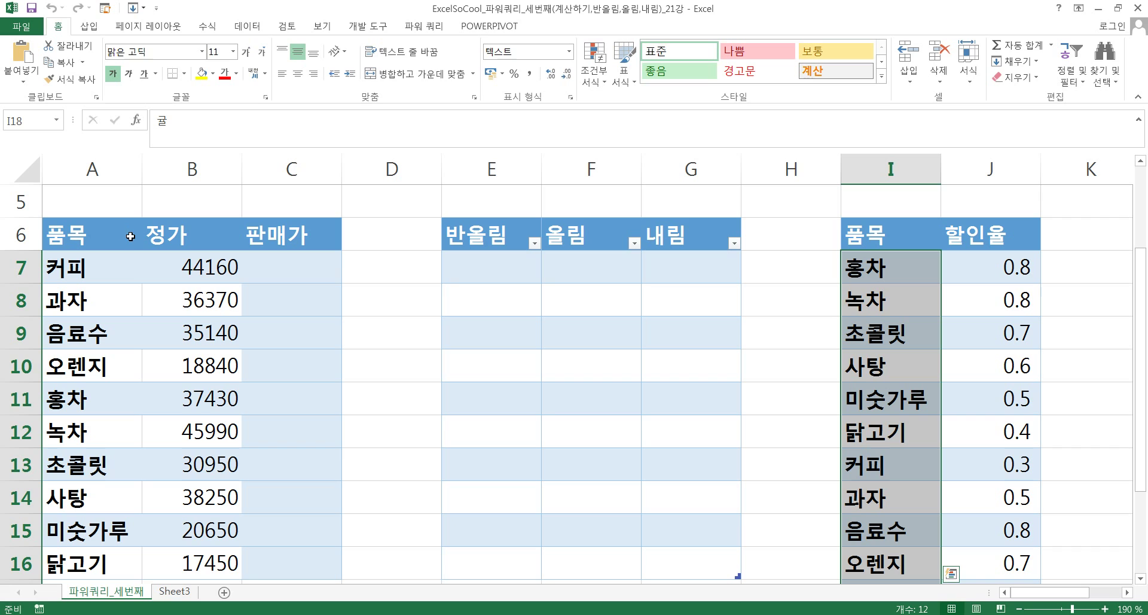
click(113, 275)
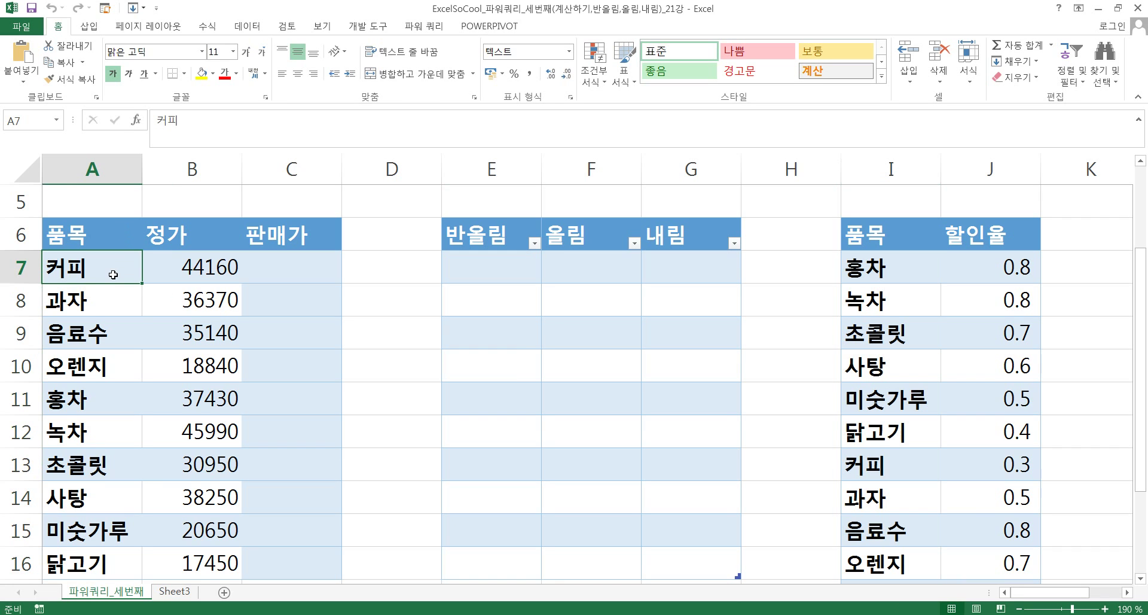
key(ctrl+shift+Down)
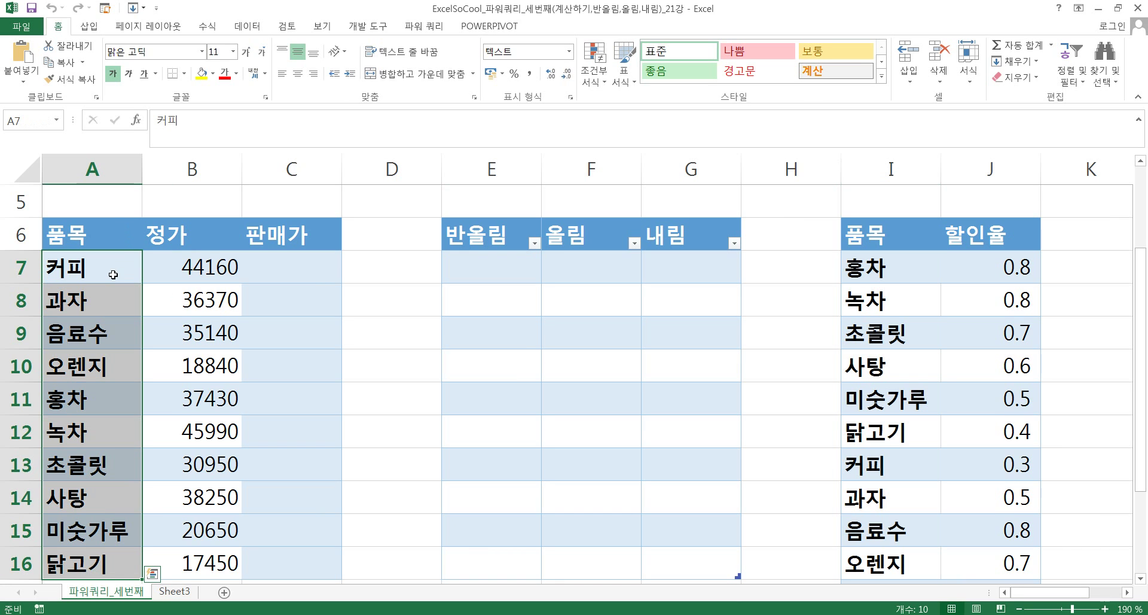
click(911, 273)
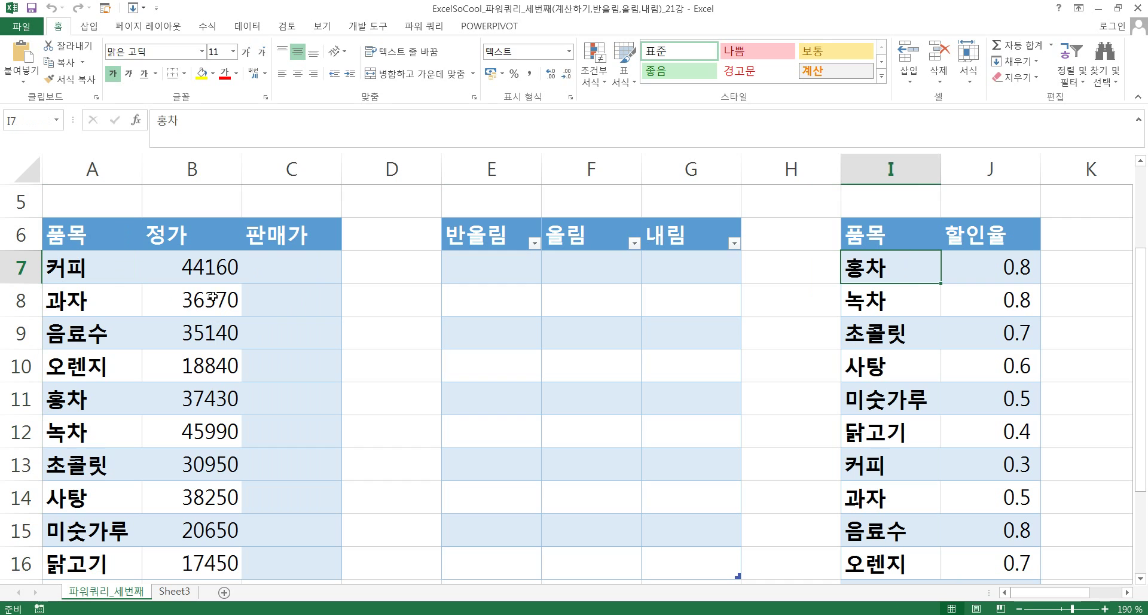
click(67, 272)
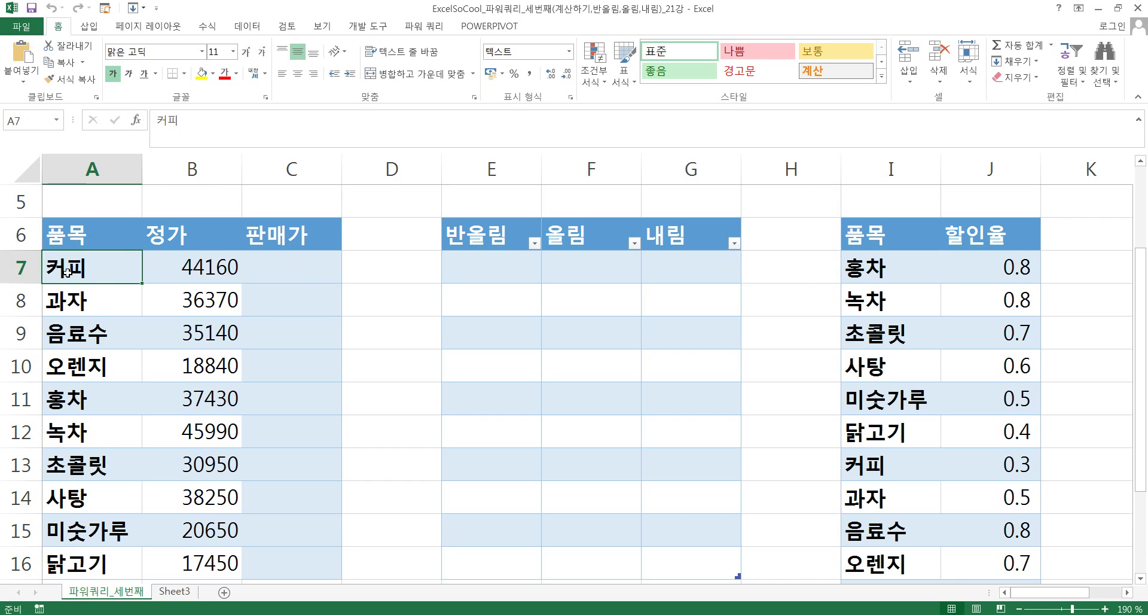
scroll(67, 272, up, 1)
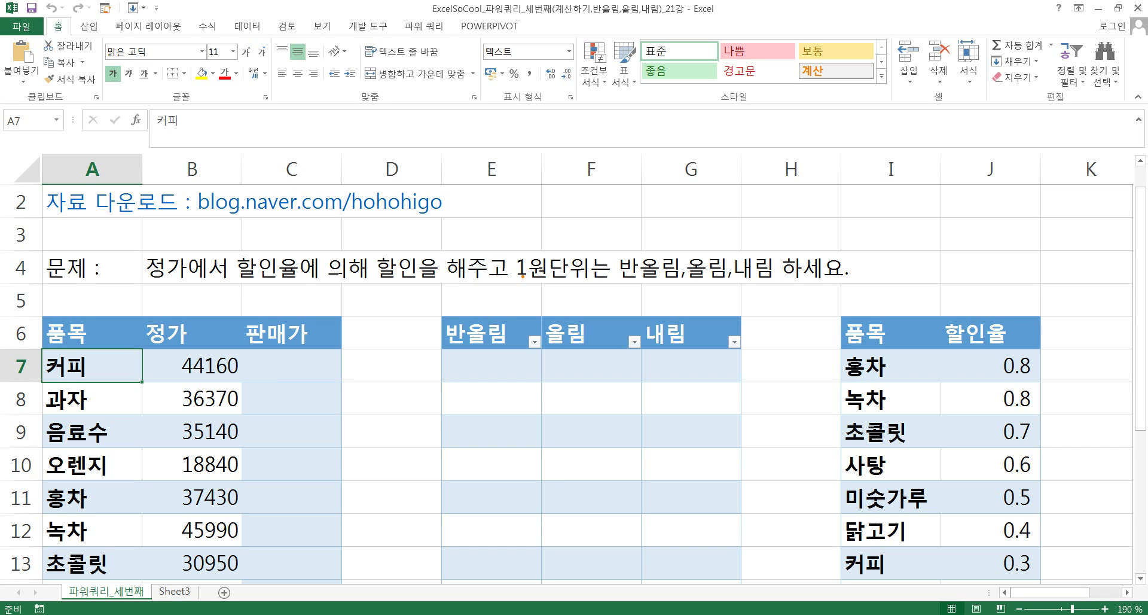
drag(522, 276, 836, 281)
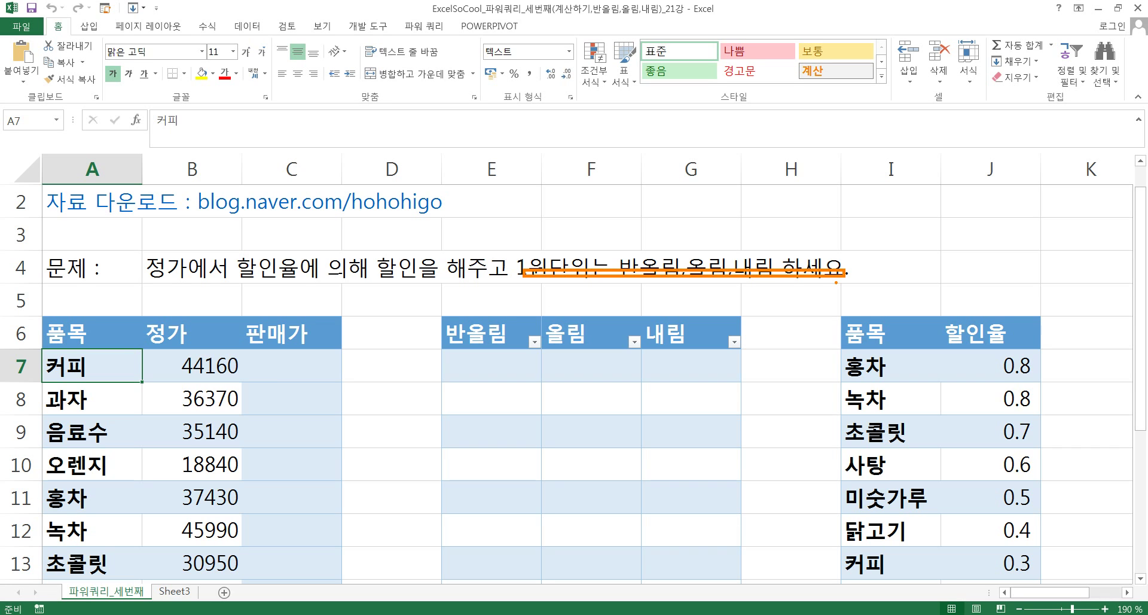
key(Escape)
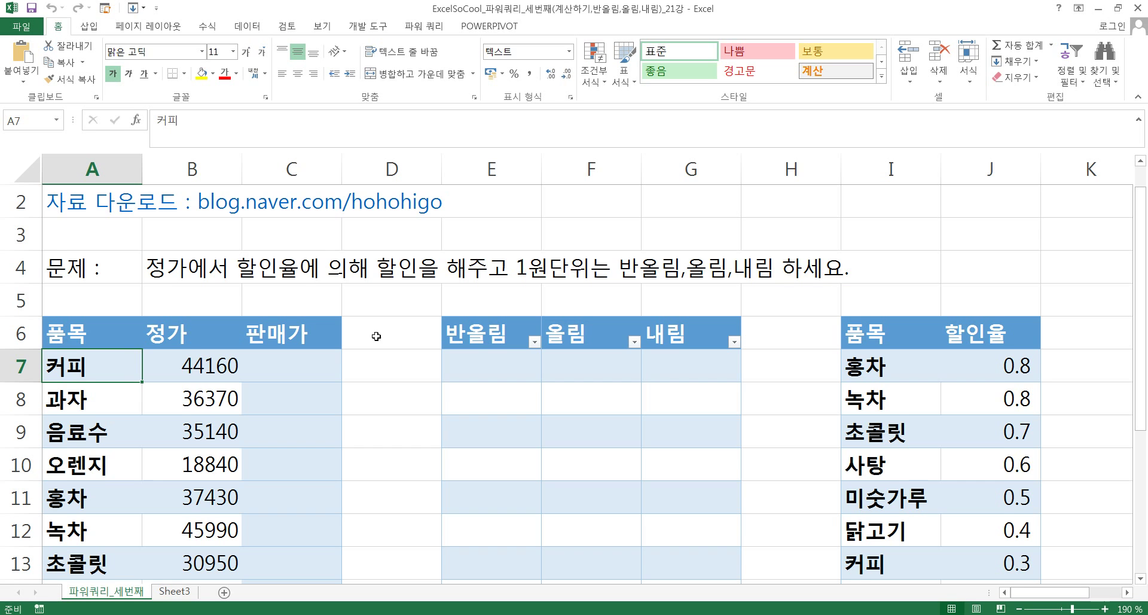
scroll(153, 372, down, 1)
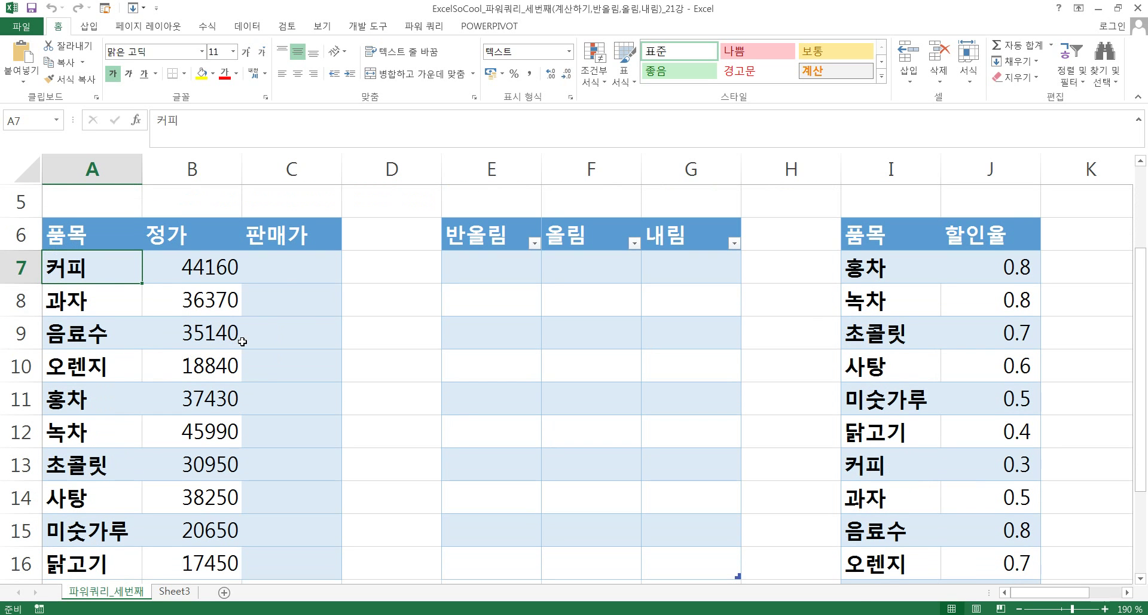
Step: Begin the 판매가 formula in C7 as B7 multiplied by 1 minus a VLOOKUP of $A7
click(280, 275)
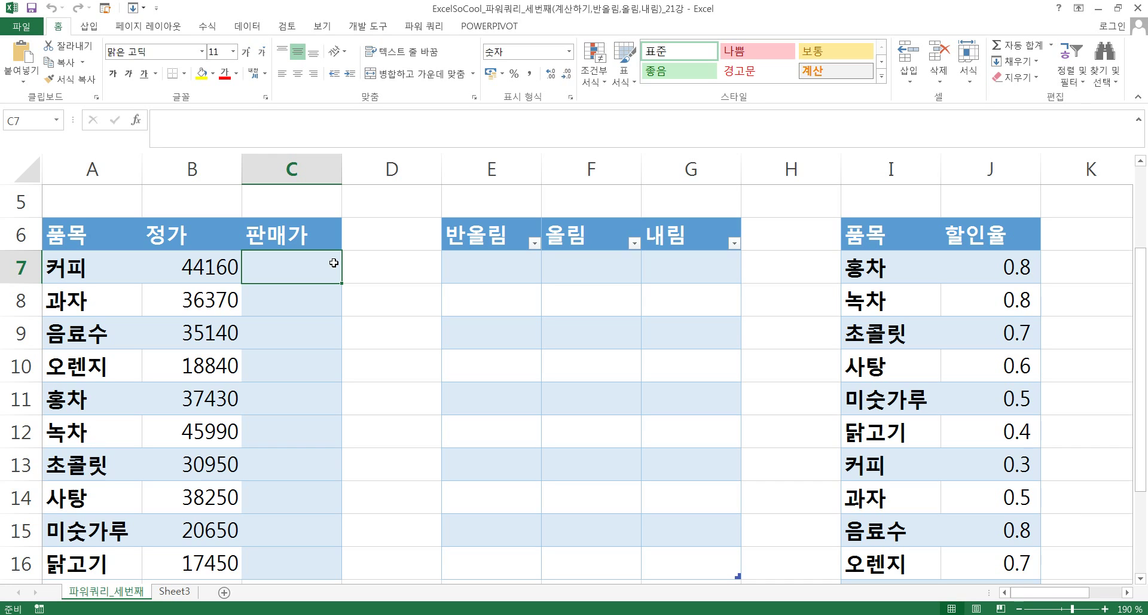
text(=)
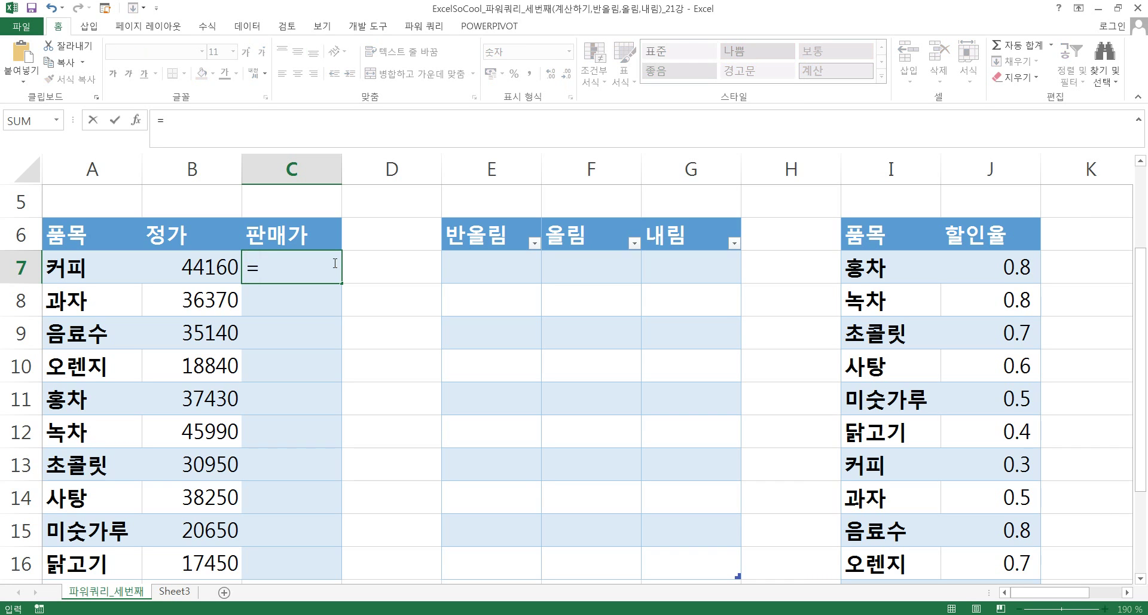
click(234, 264)
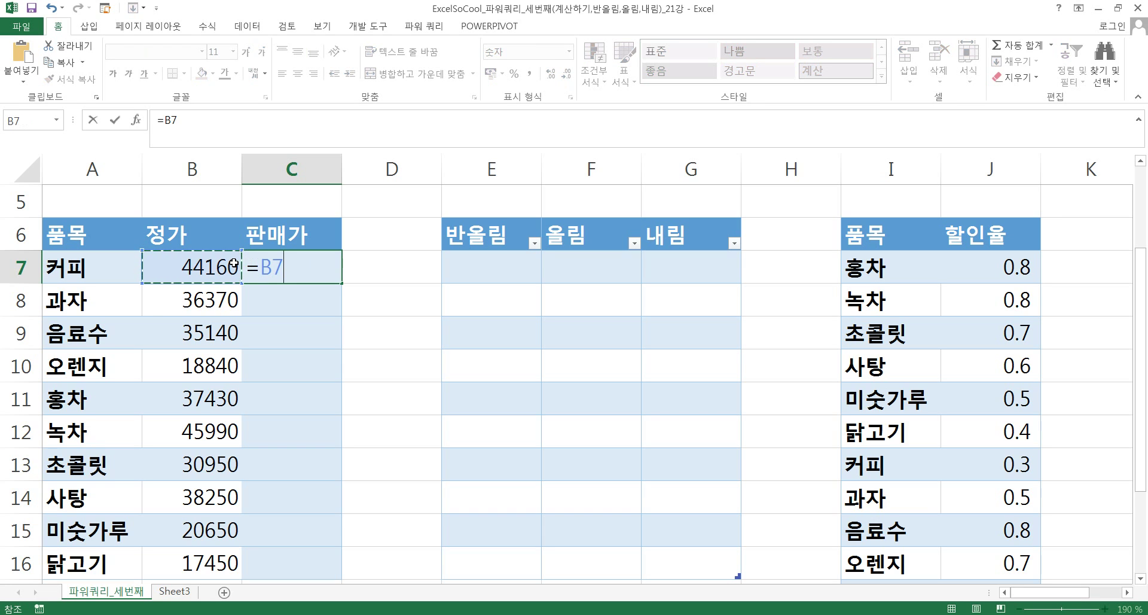
text(*(1-)
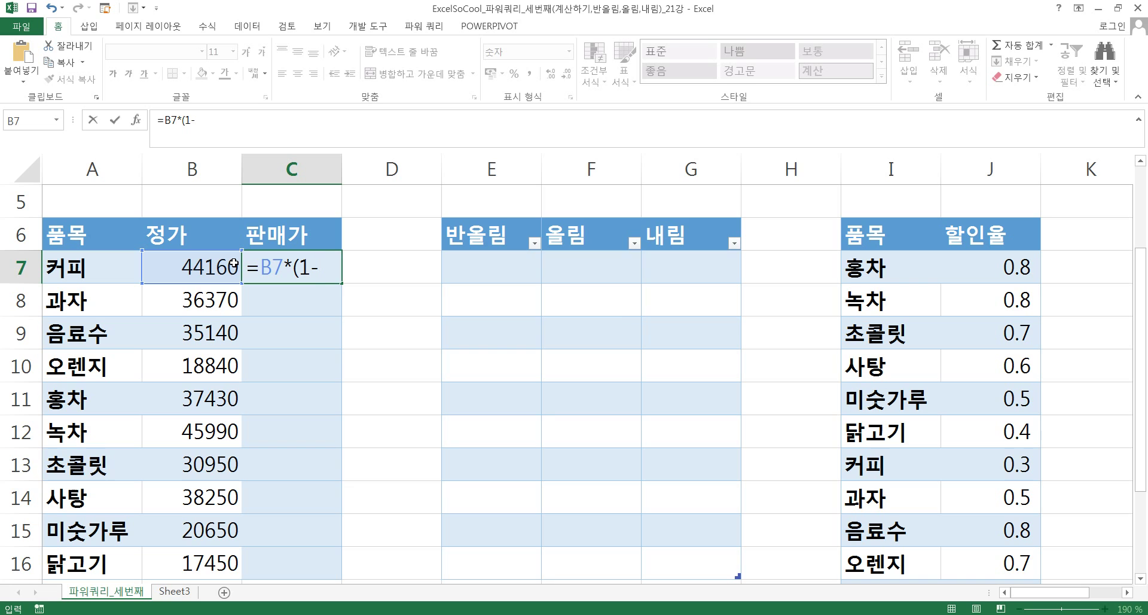
key(Caps_Lock)
text(VLOOKUP()
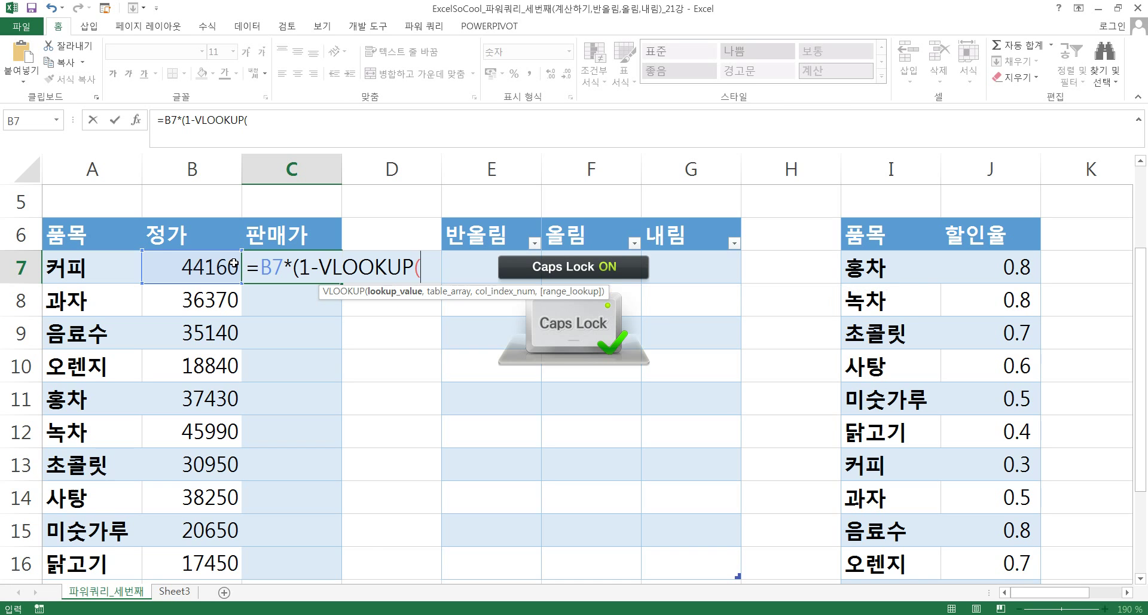
click(132, 262)
key(F4)
key(F4)
key(F4)
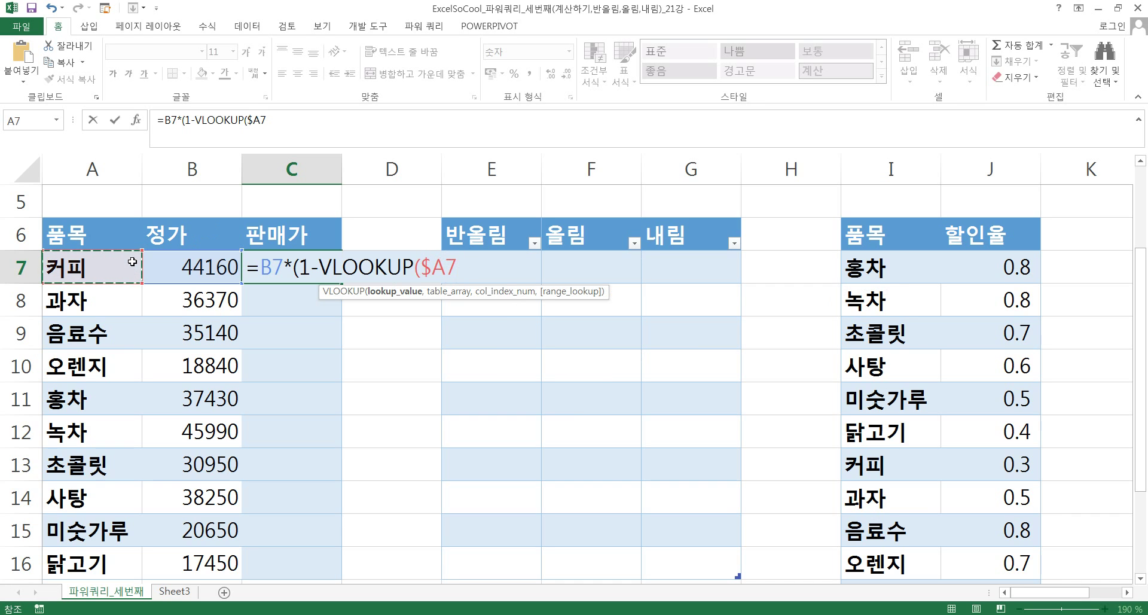
Step: Complete the VLOOKUP in C7 with the range $I$7:$J$18, column 2 and match type 0, and enter the formula
text(,)
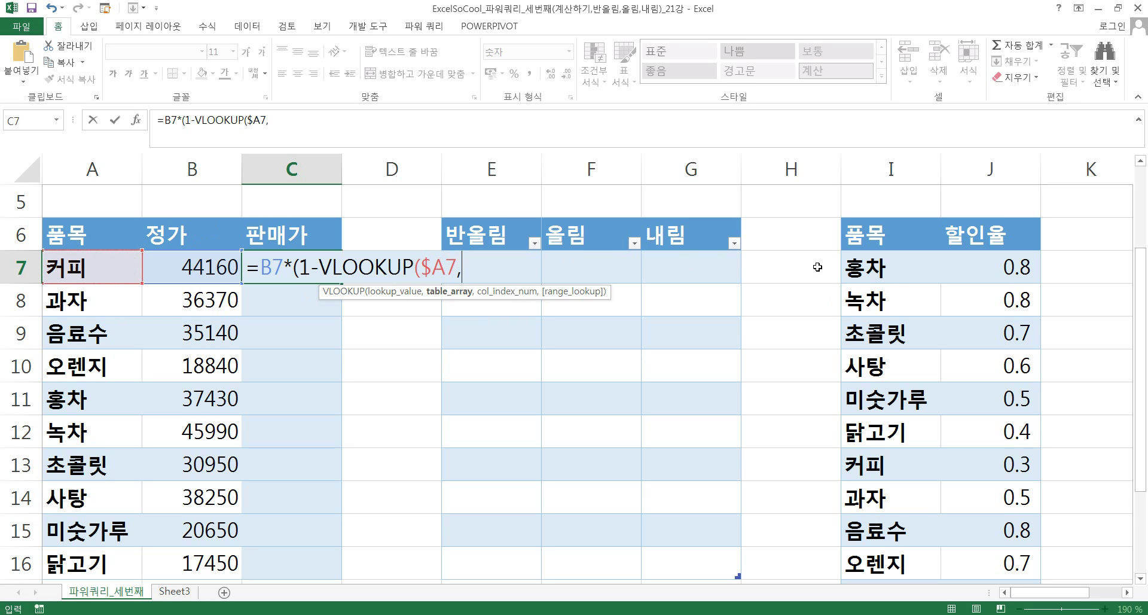
drag(868, 265, 951, 270)
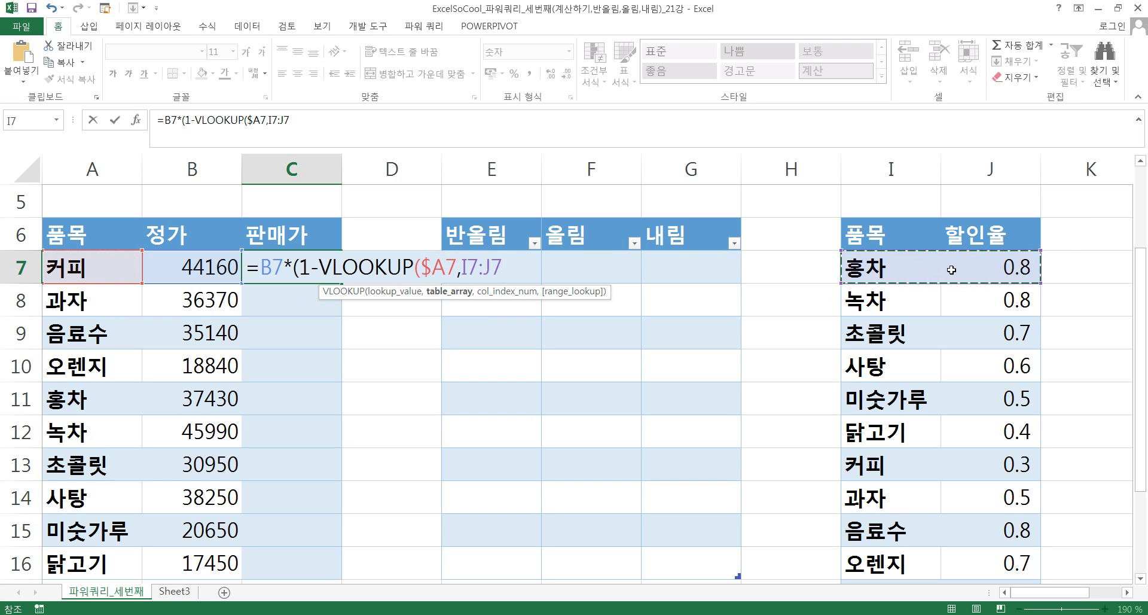
key(ctrl+shift+Down)
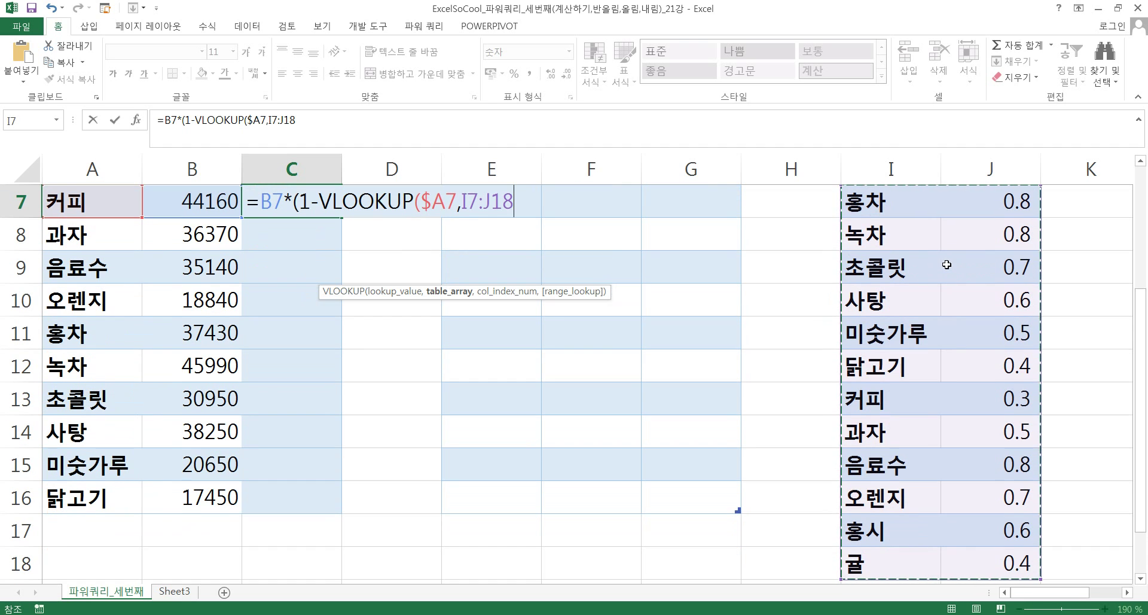
key(F4)
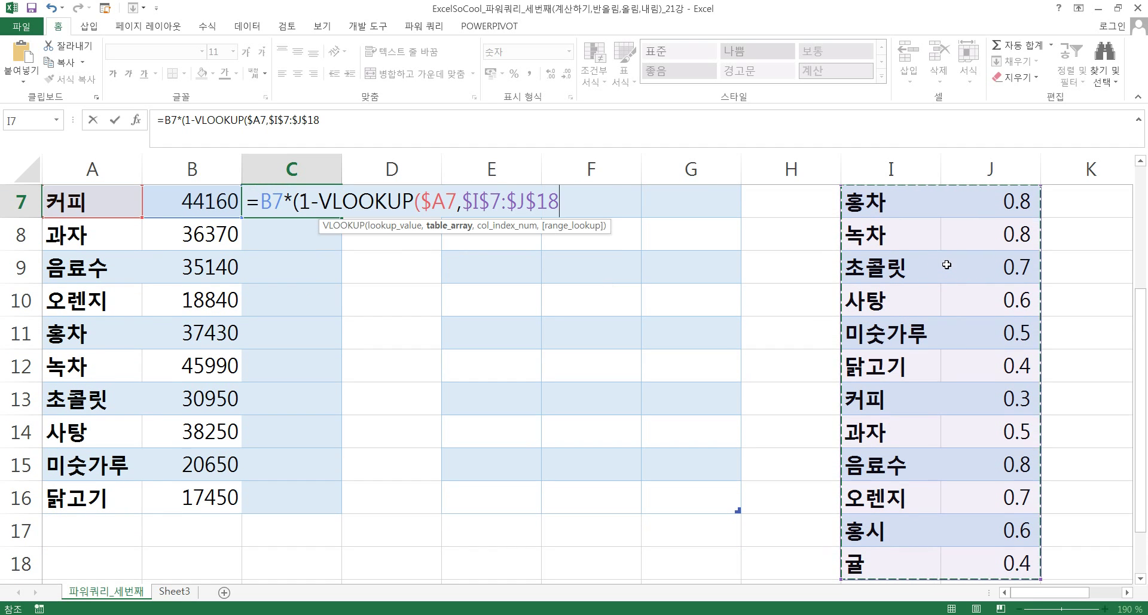
text(,)
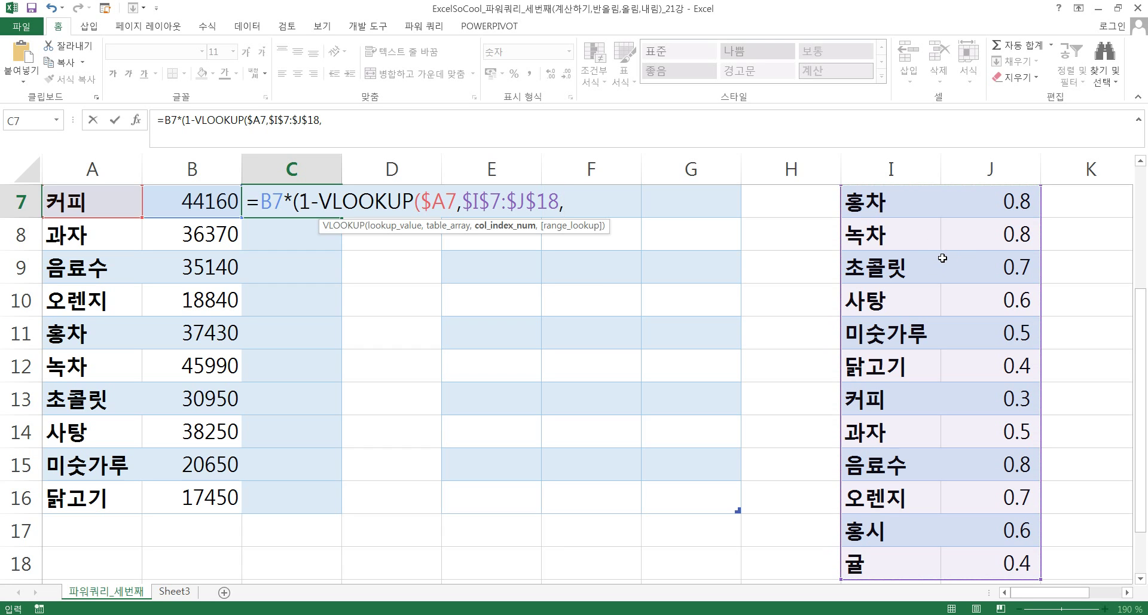
text(2,)
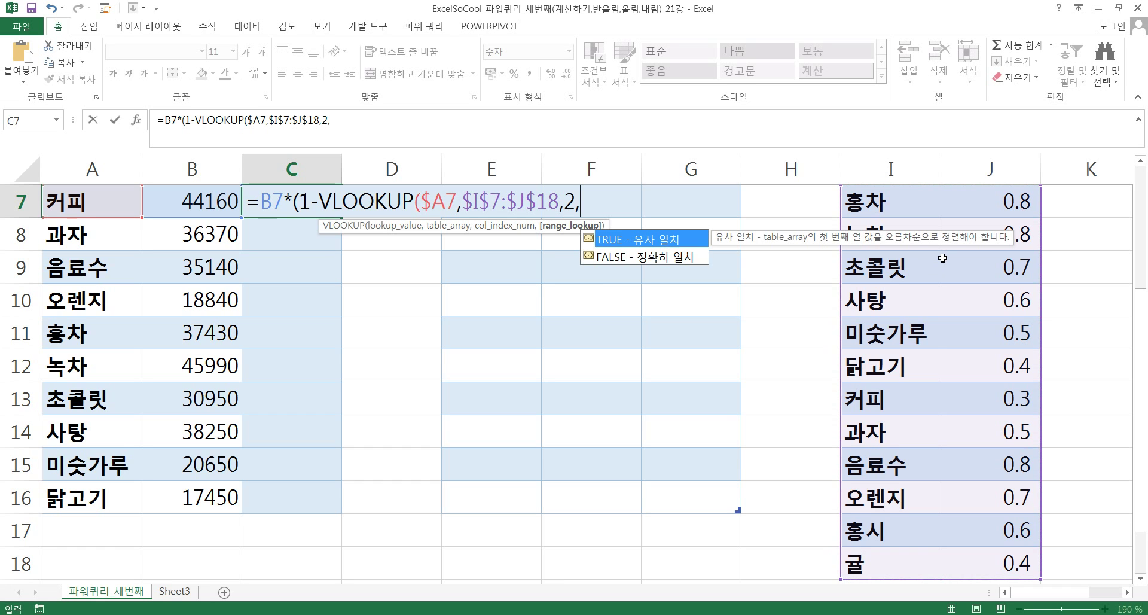
text(0))
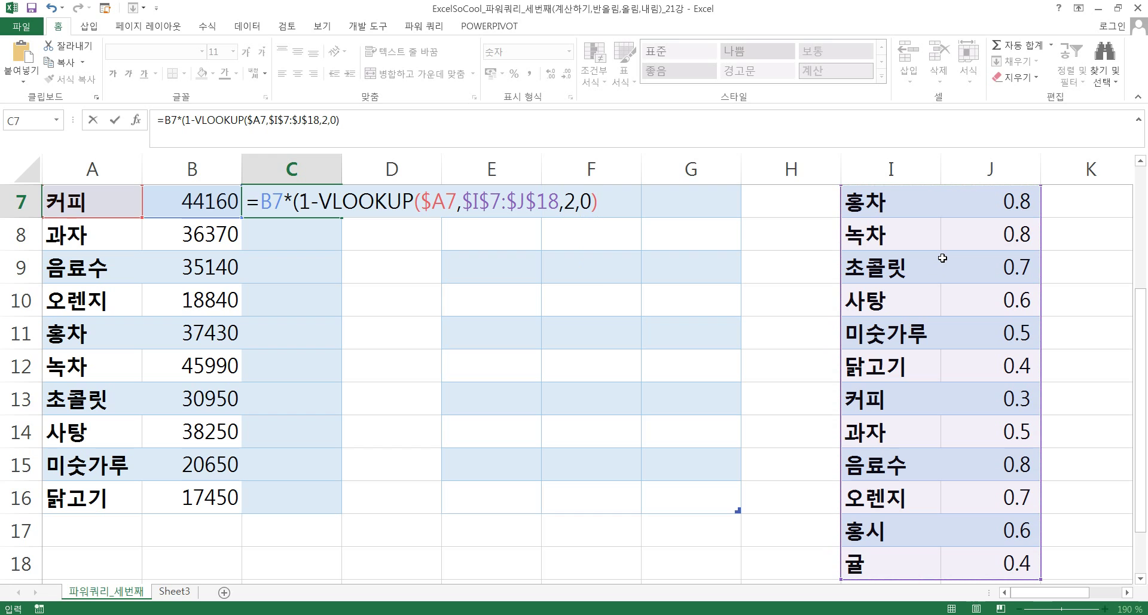
text())
key(Return)
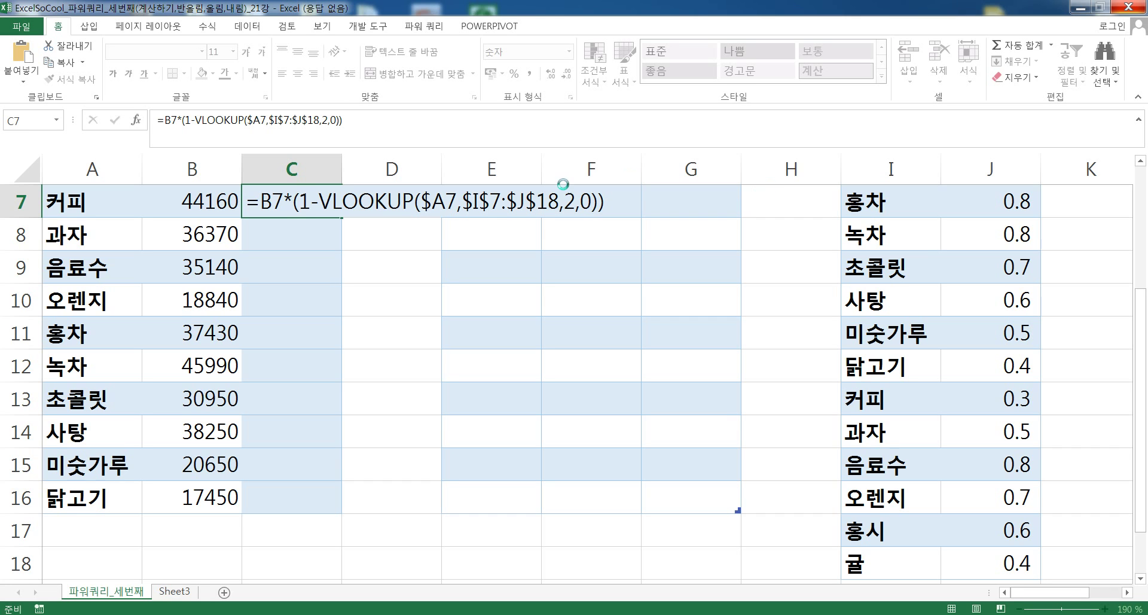
Step: Fill the 판매가 formula from C7 down through C16
click(301, 209)
scroll(302, 203, up, 1)
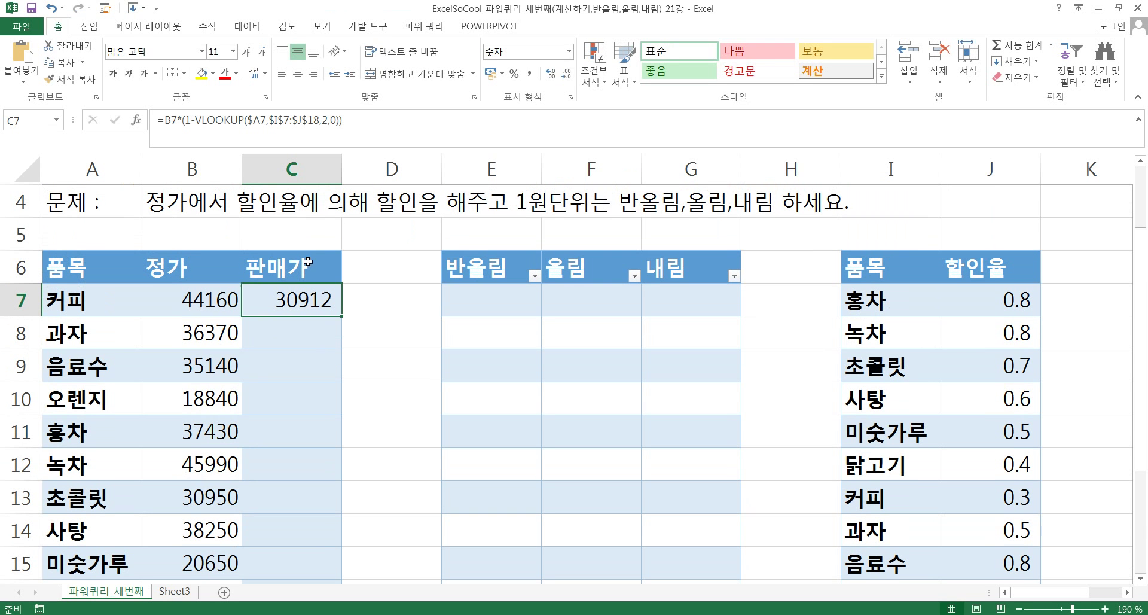
double_click(343, 319)
scroll(342, 315, down, 1)
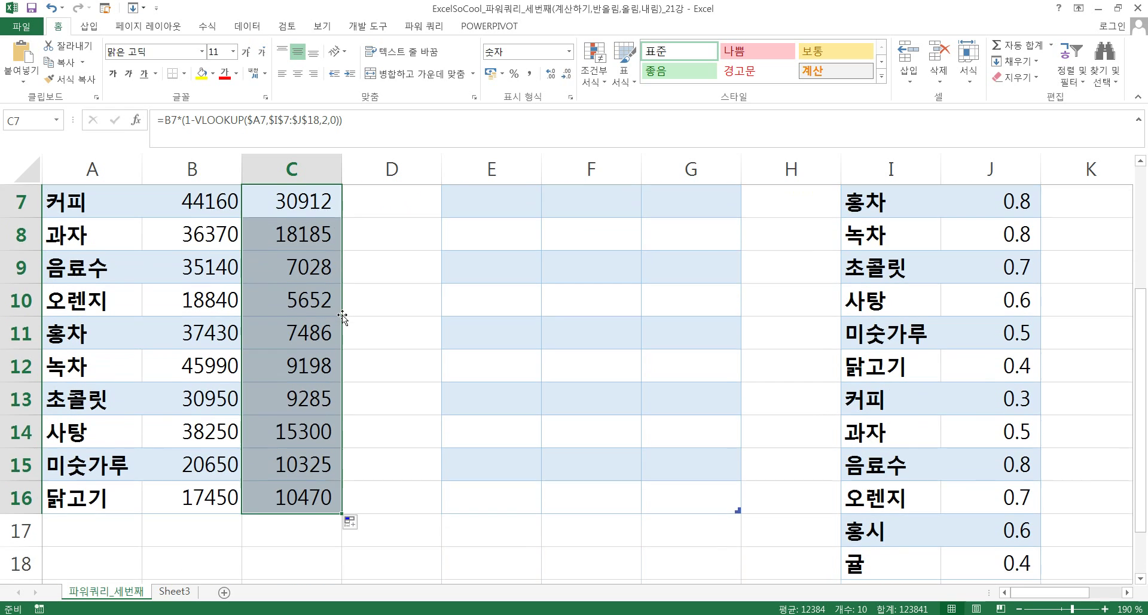
scroll(342, 315, up, 1)
scroll(323, 440, down, 1)
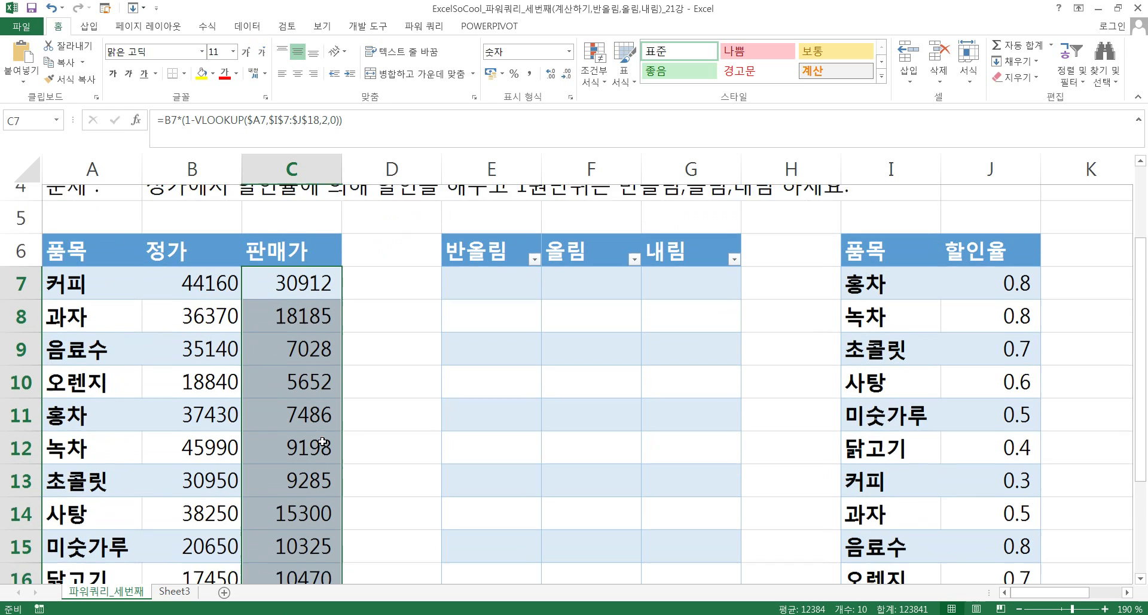
Step: Inspect the cell references of the copied 판매가 formula in C16 and leave the cell without changing it
click(302, 505)
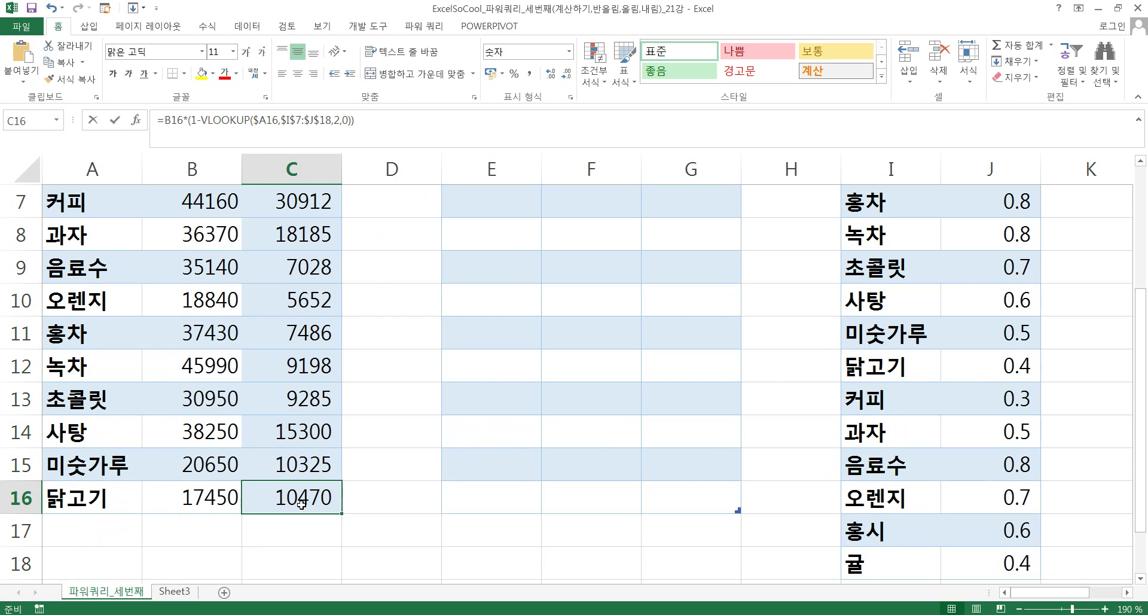
double_click(302, 504)
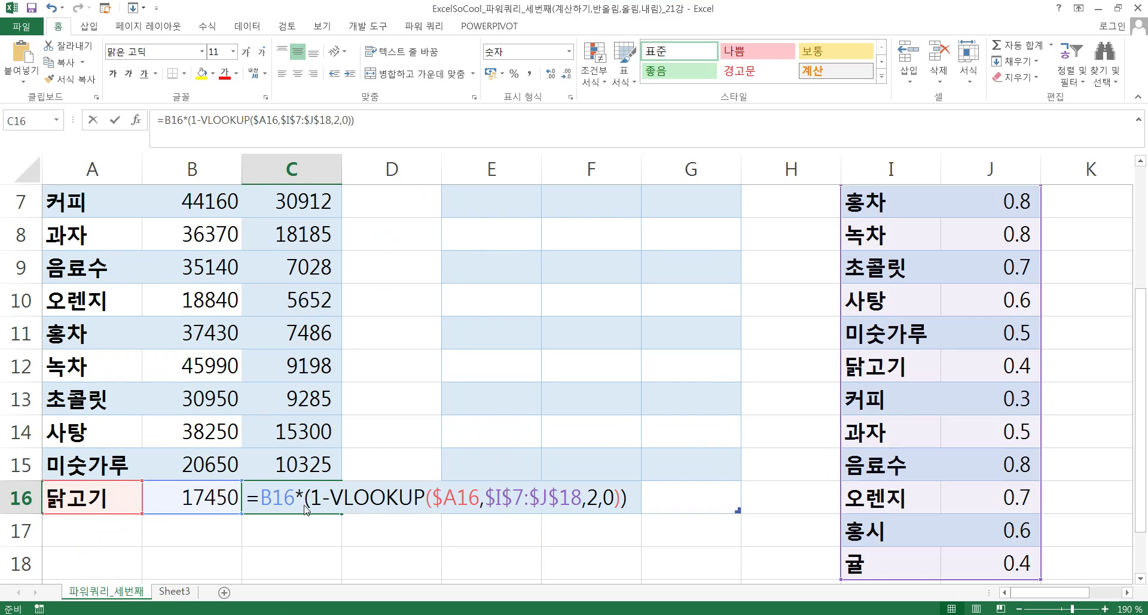
scroll(462, 400, up, 1)
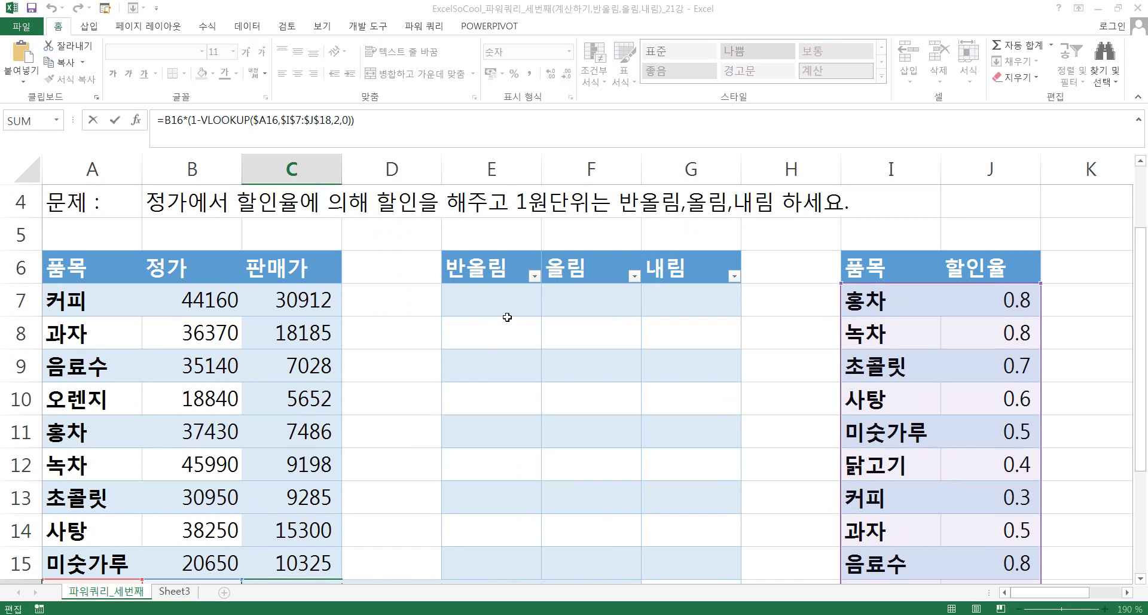
click(508, 313)
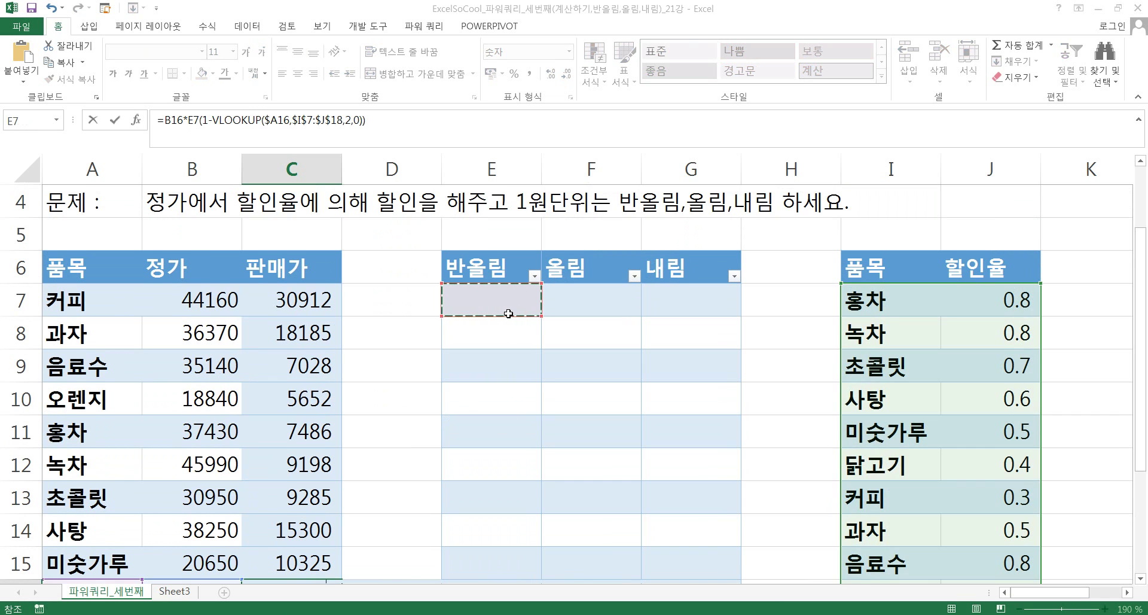
key(Escape)
Step: Begin the 반올림 formula in E7 as a ROUND of $C7, with only the column locked
click(520, 278)
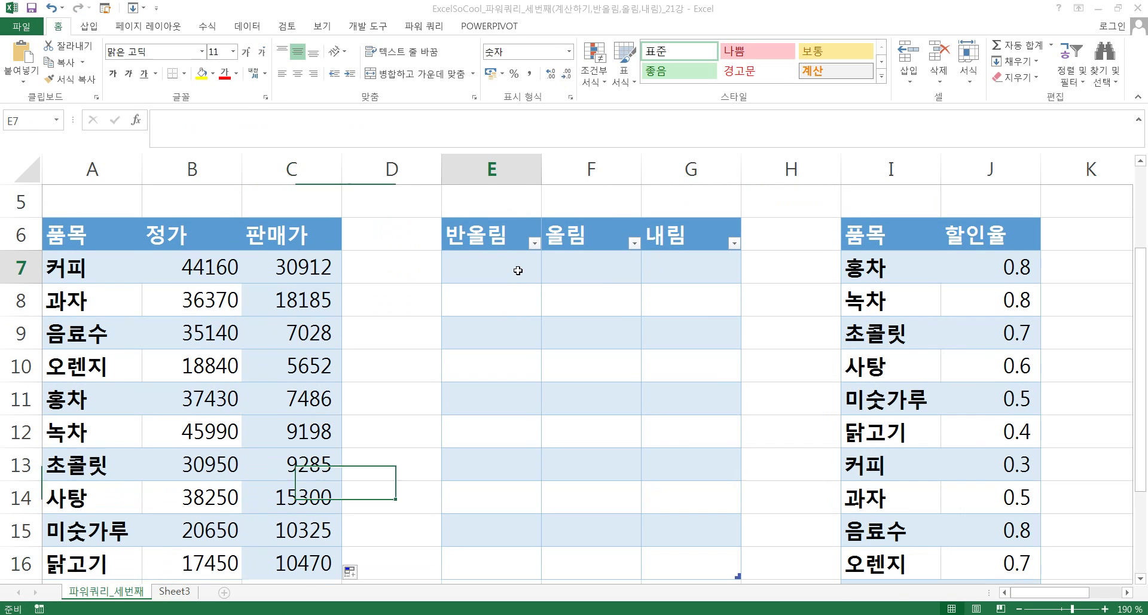
text(=)
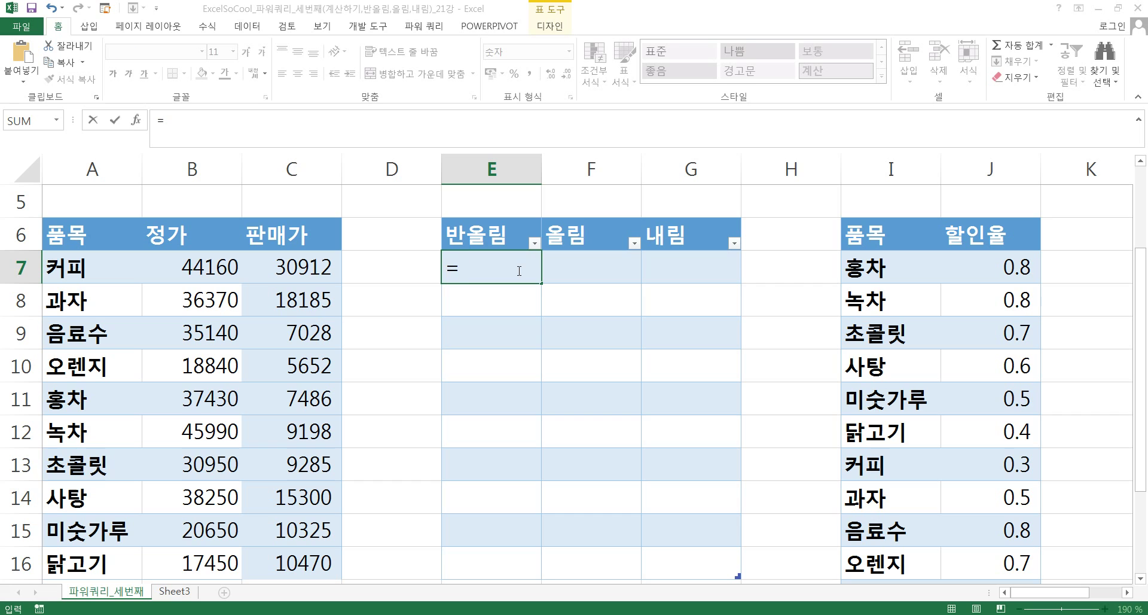
text(r)
key(BackSpace)
text(ROU)
key(Tab)
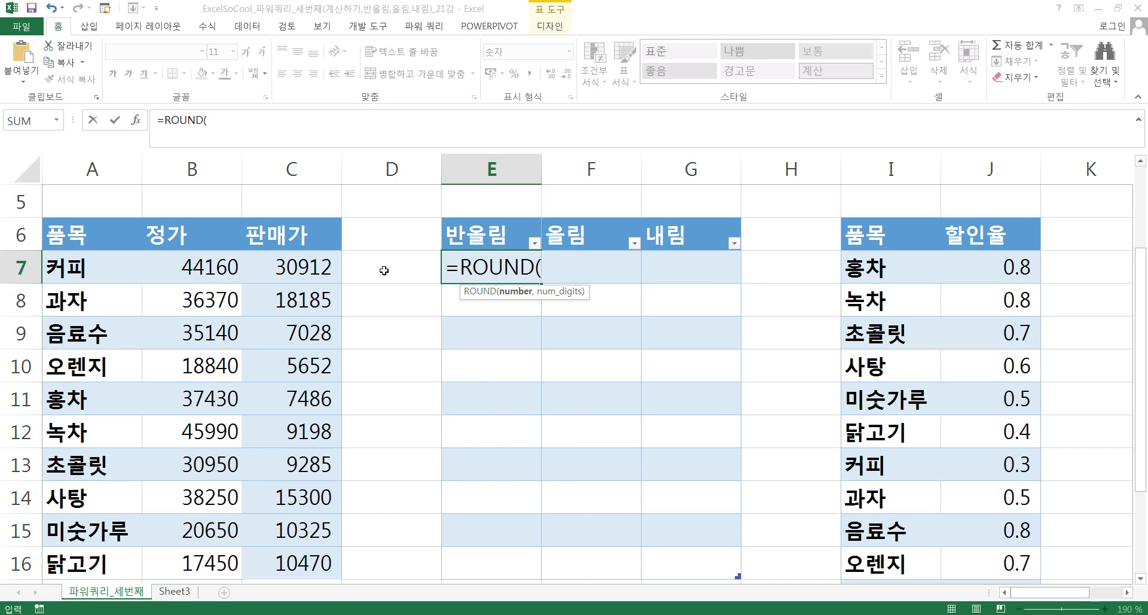
click(314, 267)
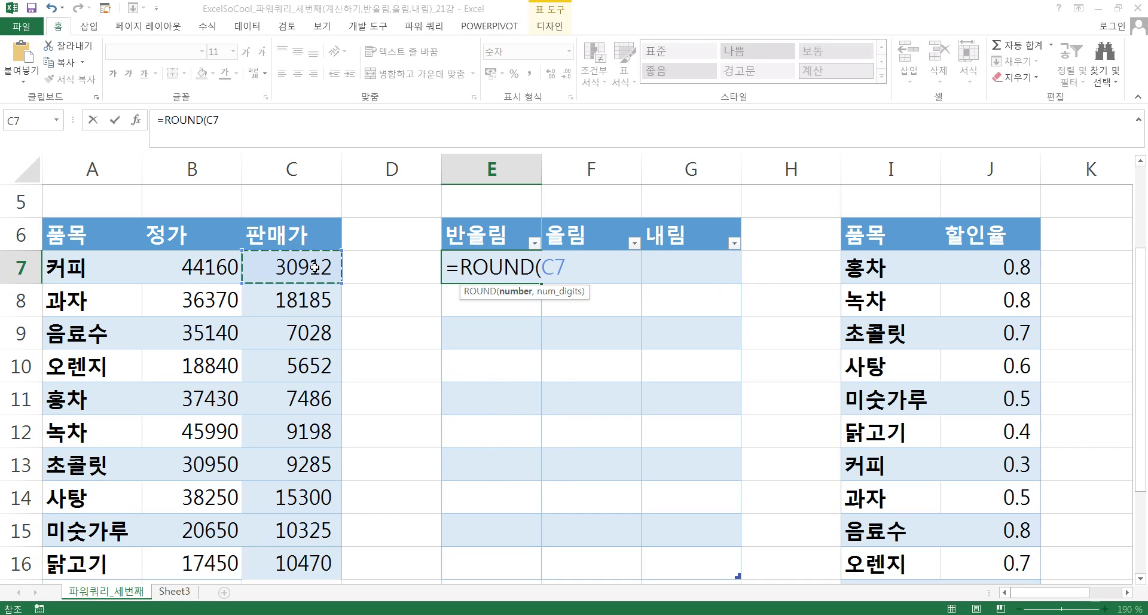
key(F4)
key(F4)
key(F4)
Step: Complete the ROUND formula in E7 with -1 as the number of digits and enter it
text(,)
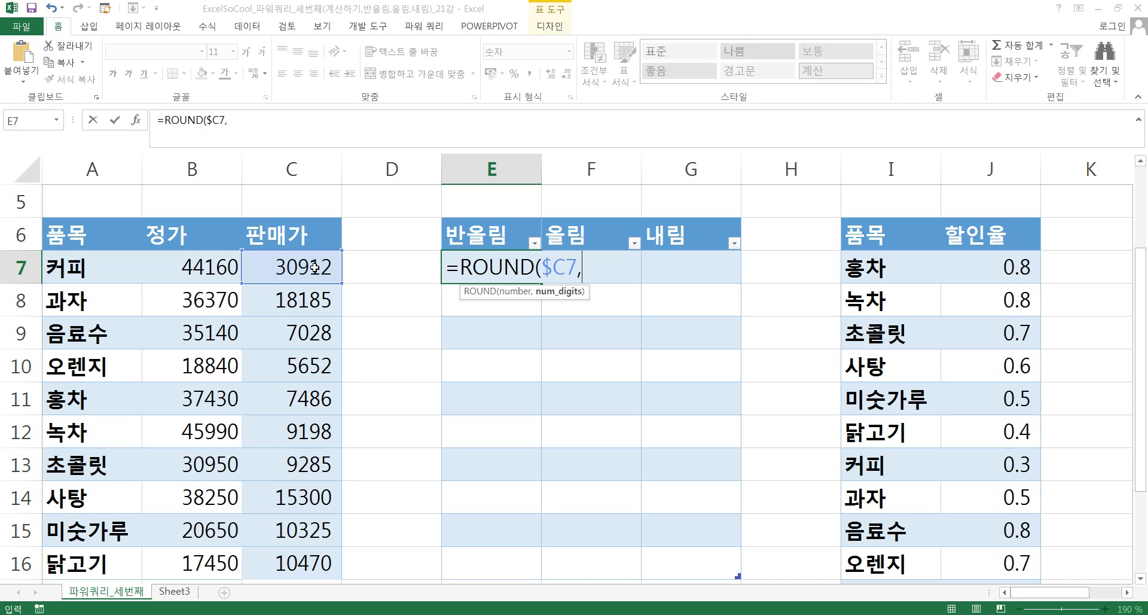
text(-1))
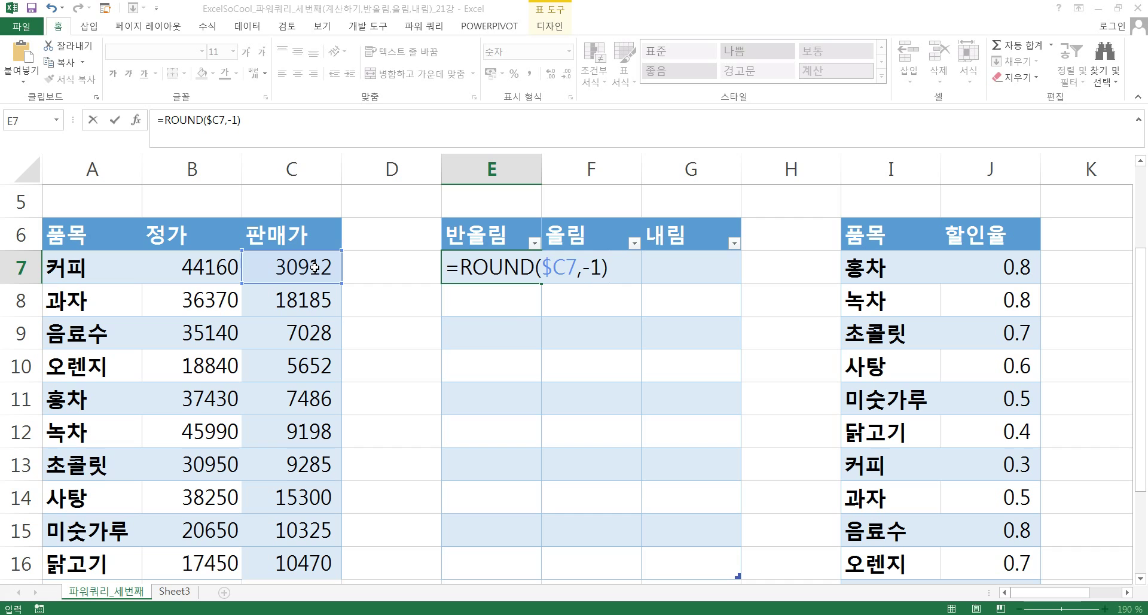
key(Return)
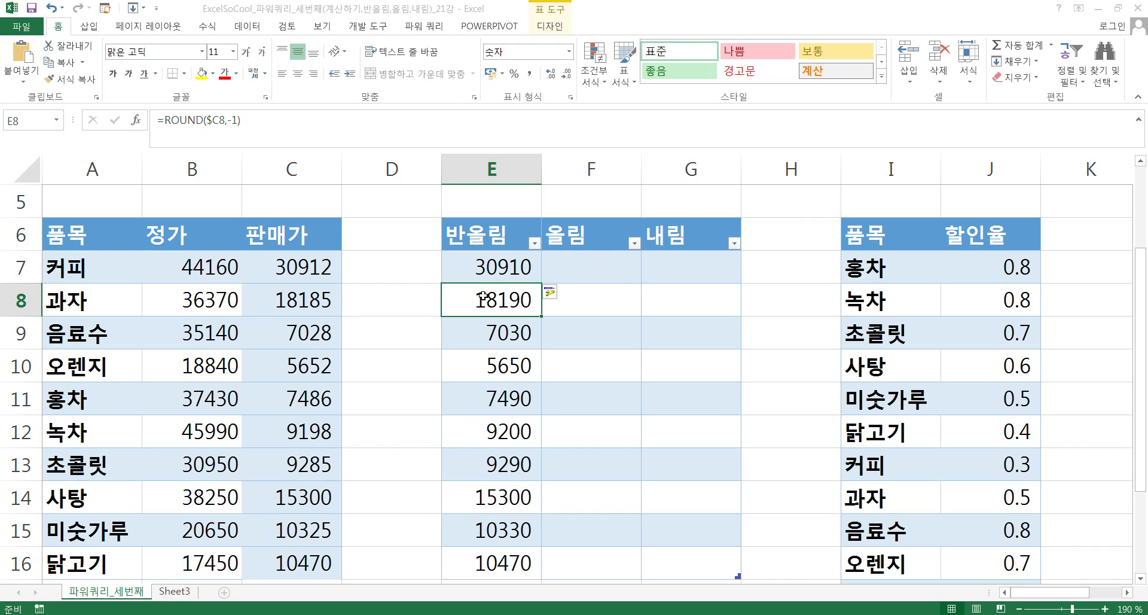
Step: Check the selling prices in C8 and C12, and copy the ROUND formula from E7 across to F7 and G7
click(336, 308)
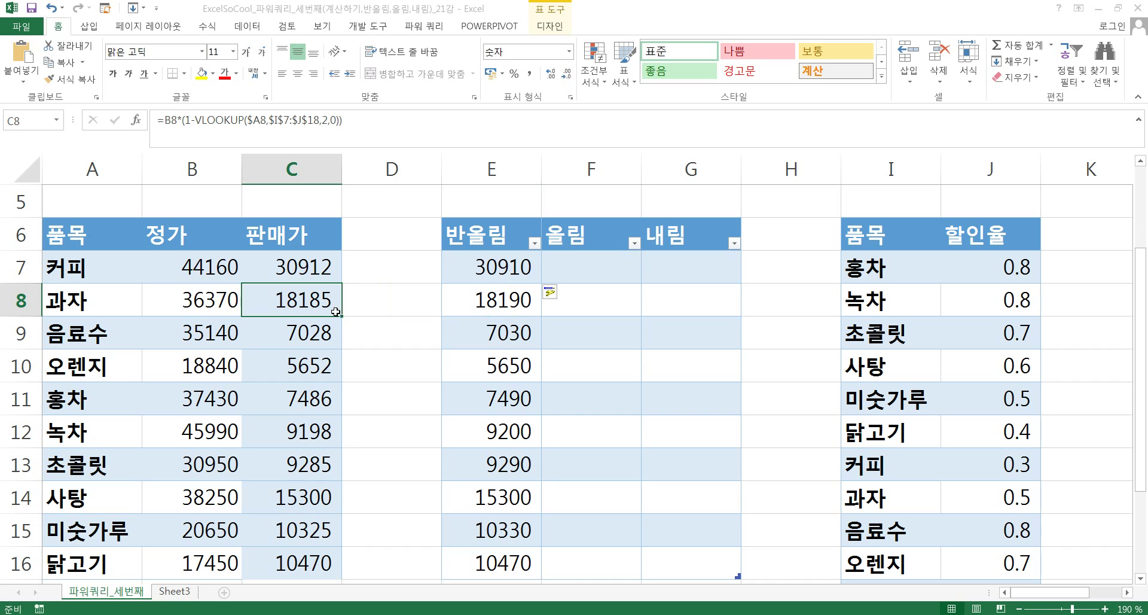
click(332, 420)
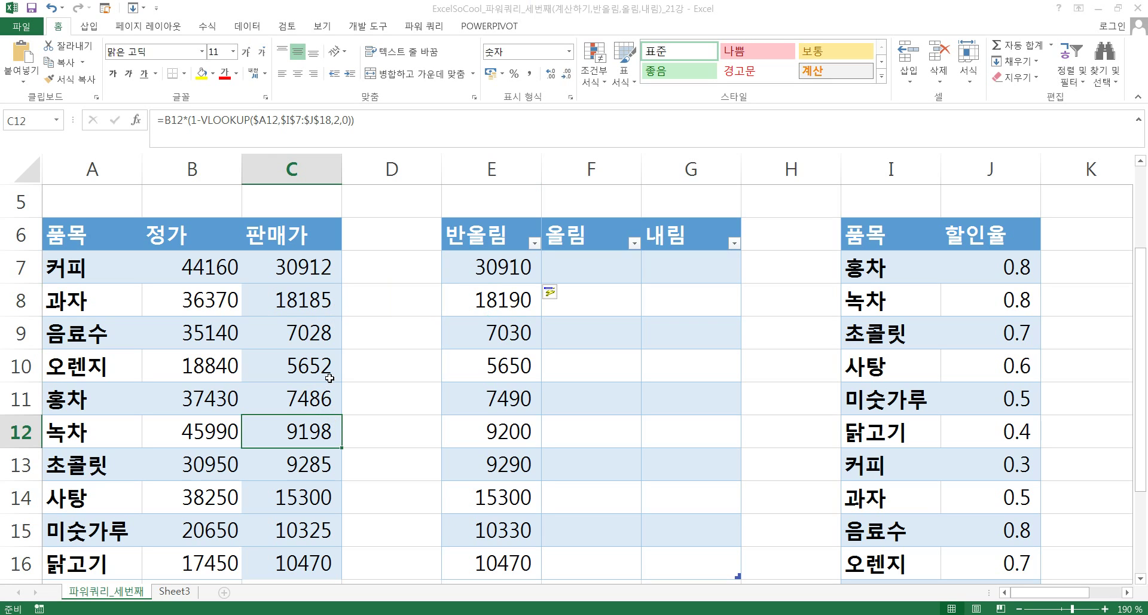
click(518, 258)
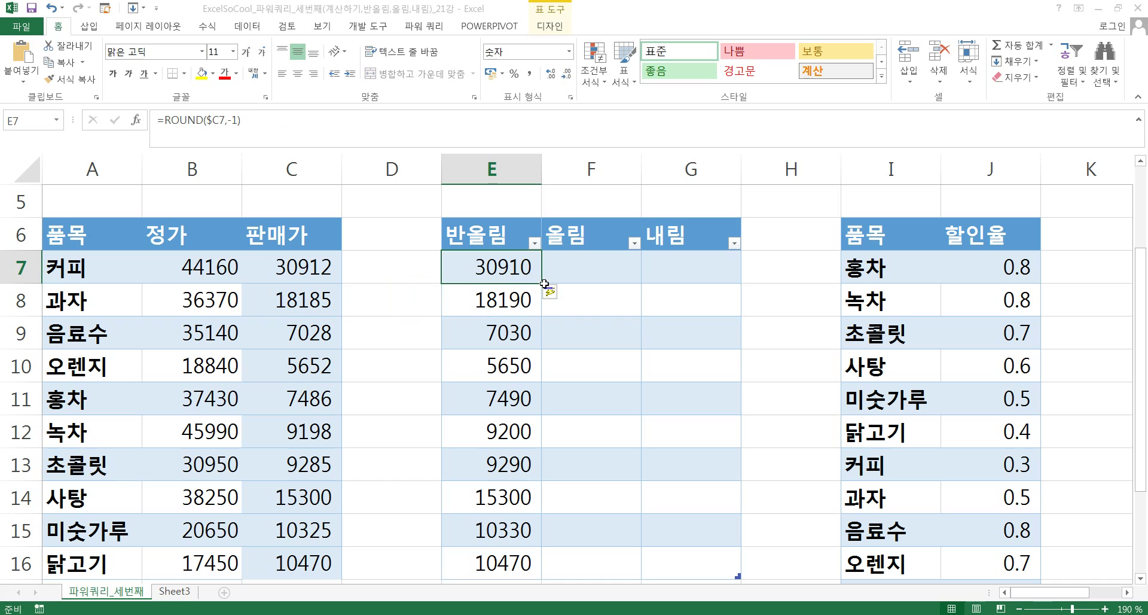
drag(539, 286, 704, 271)
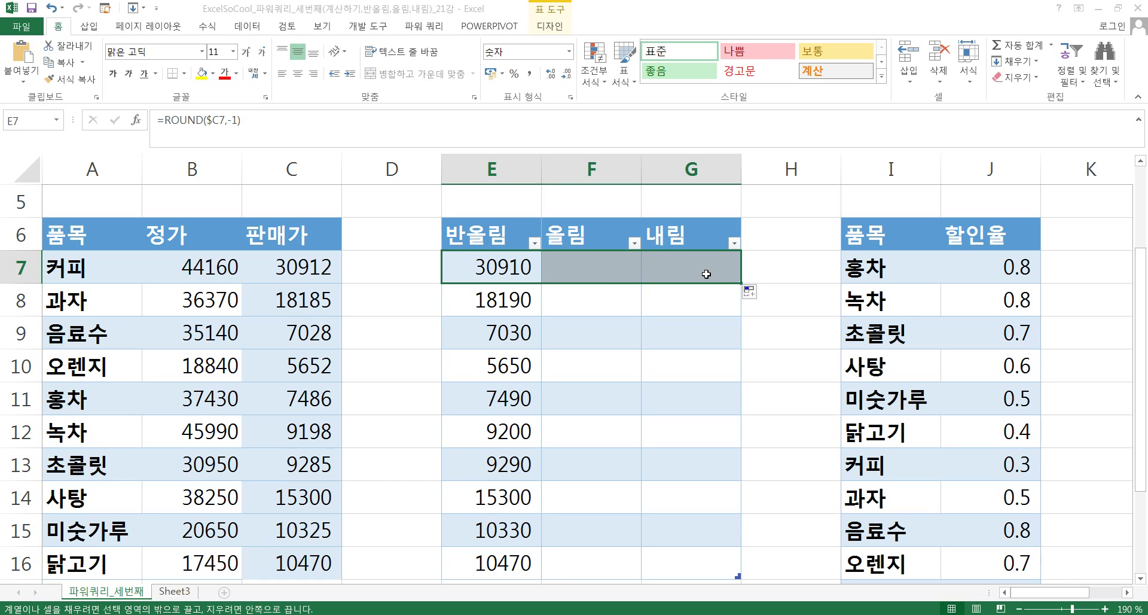
Step: Change the function in the 올림 cell F7 to ROUNDUP, keeping the arguments $C7 and -1
click(610, 279)
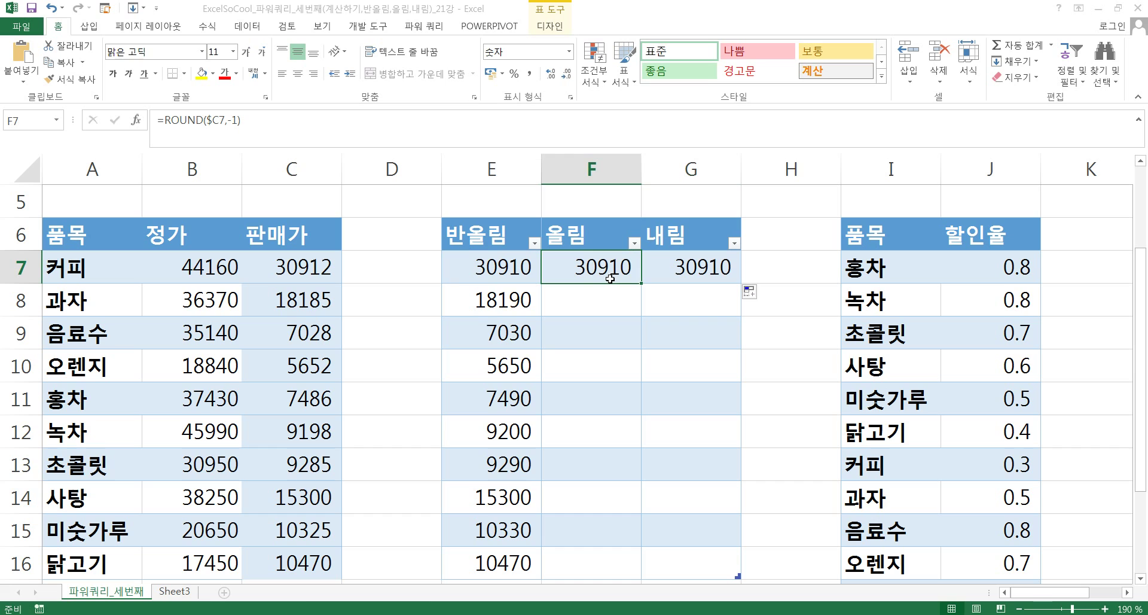
double_click(610, 279)
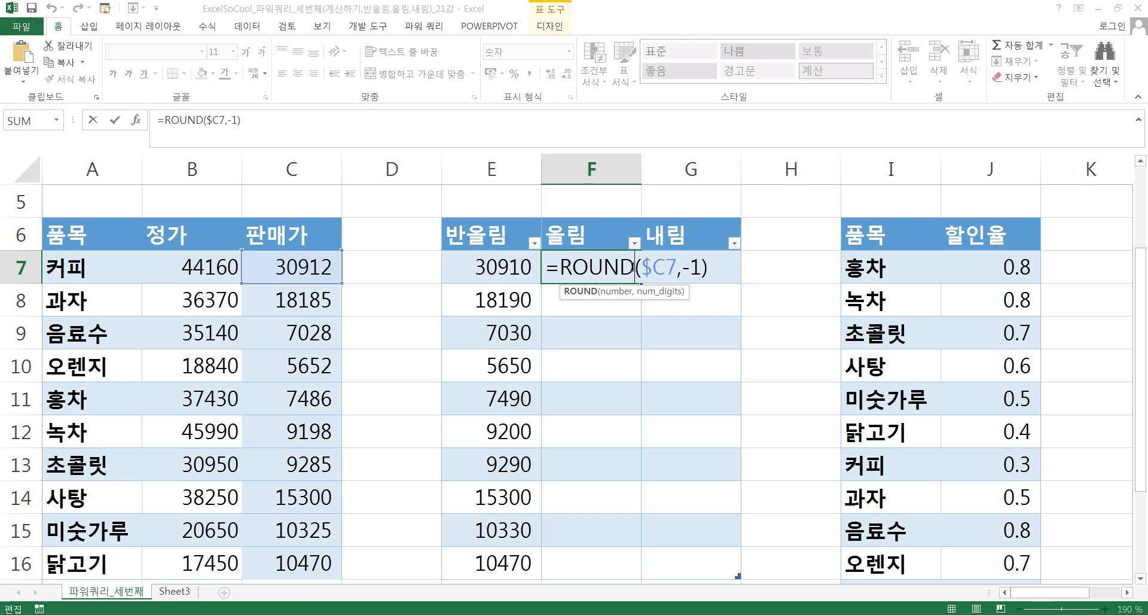
text(UP)
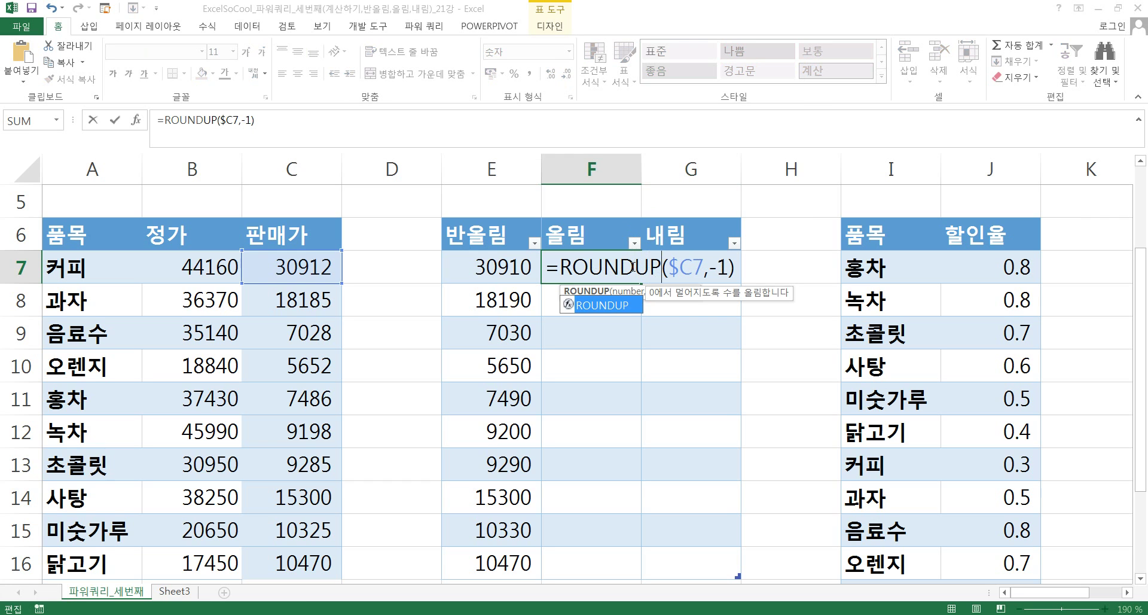
key(Return)
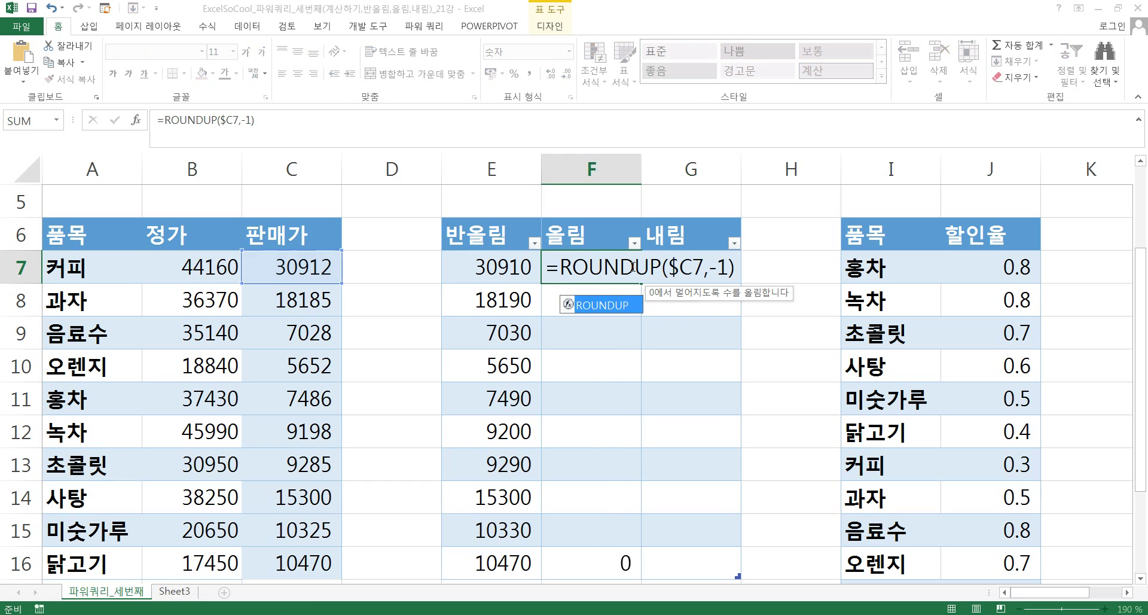
Step: Change the function in the 내림 cell G7 to ROUNDDOWN, keeping the arguments $C7 and -1
click(682, 270)
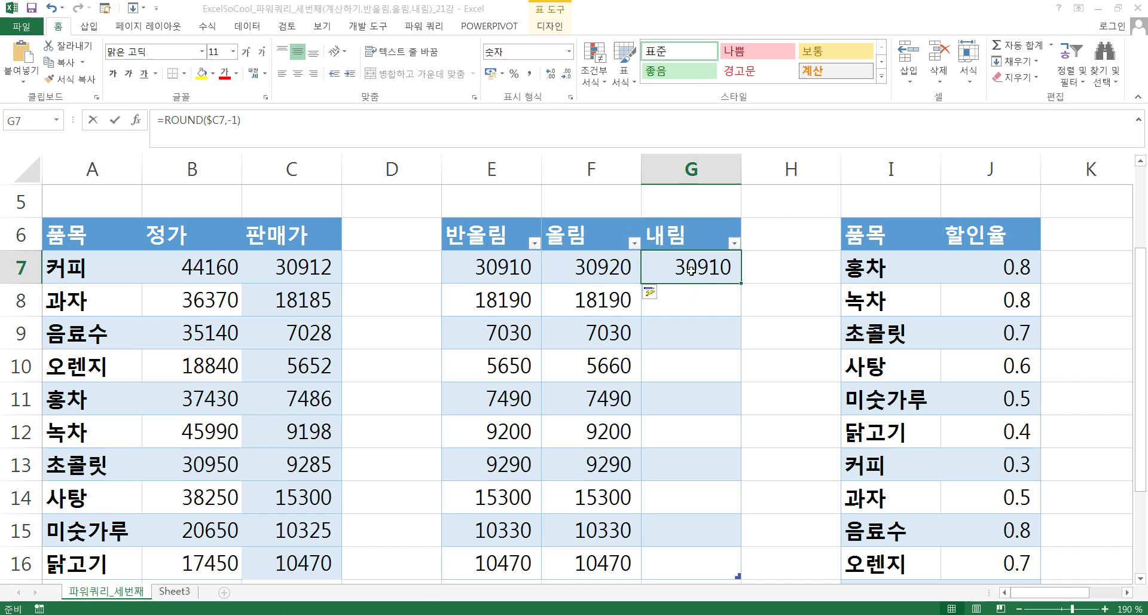
double_click(691, 271)
double_click(693, 271)
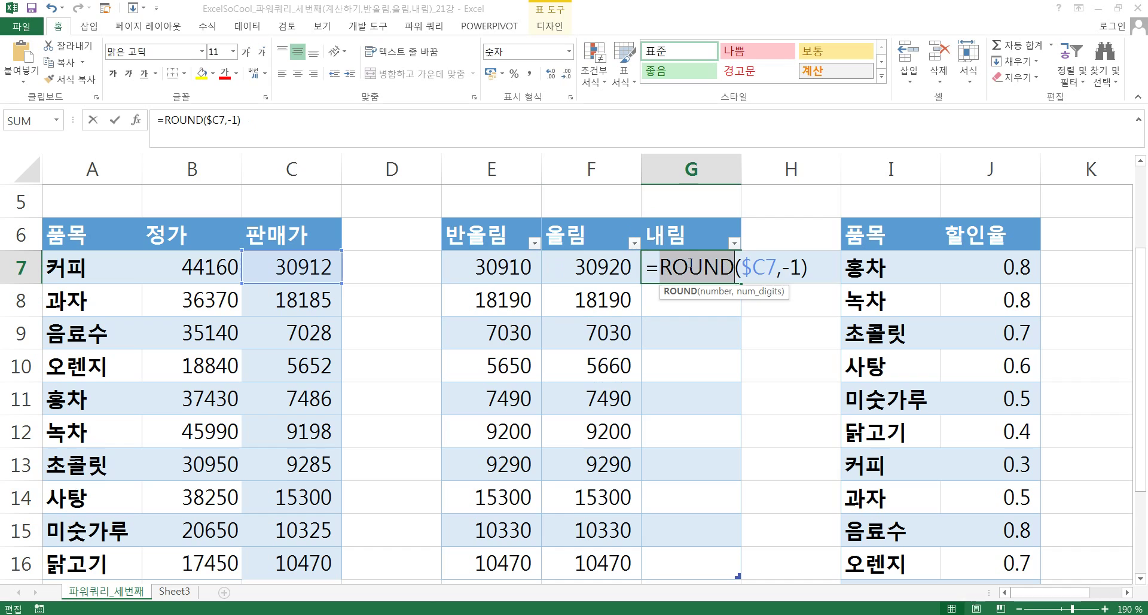
click(738, 270)
text(DO)
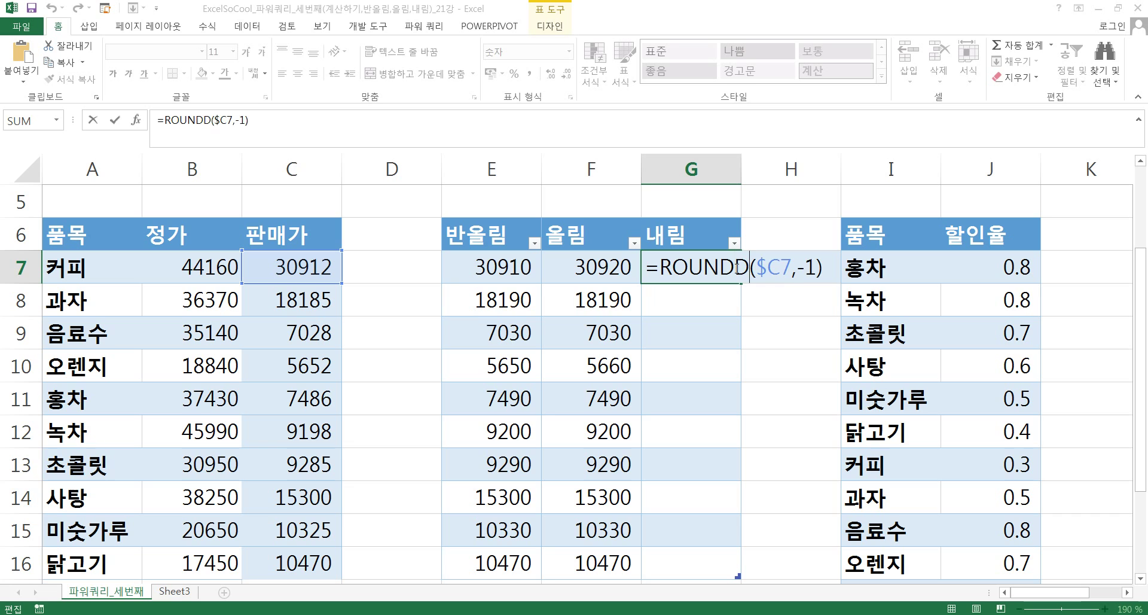
text(WN)
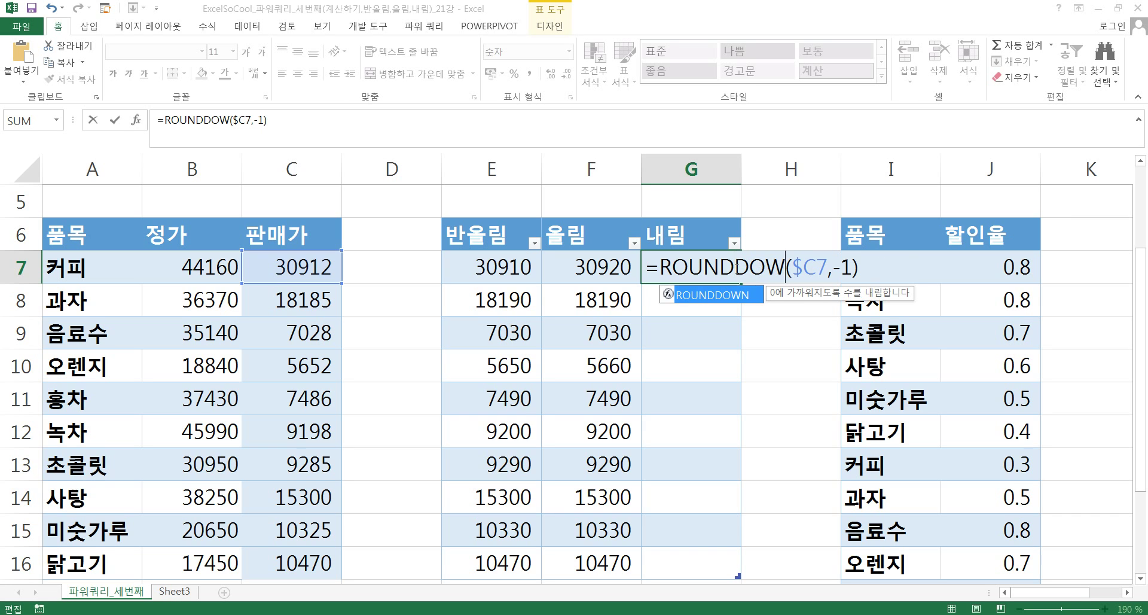
key(Return)
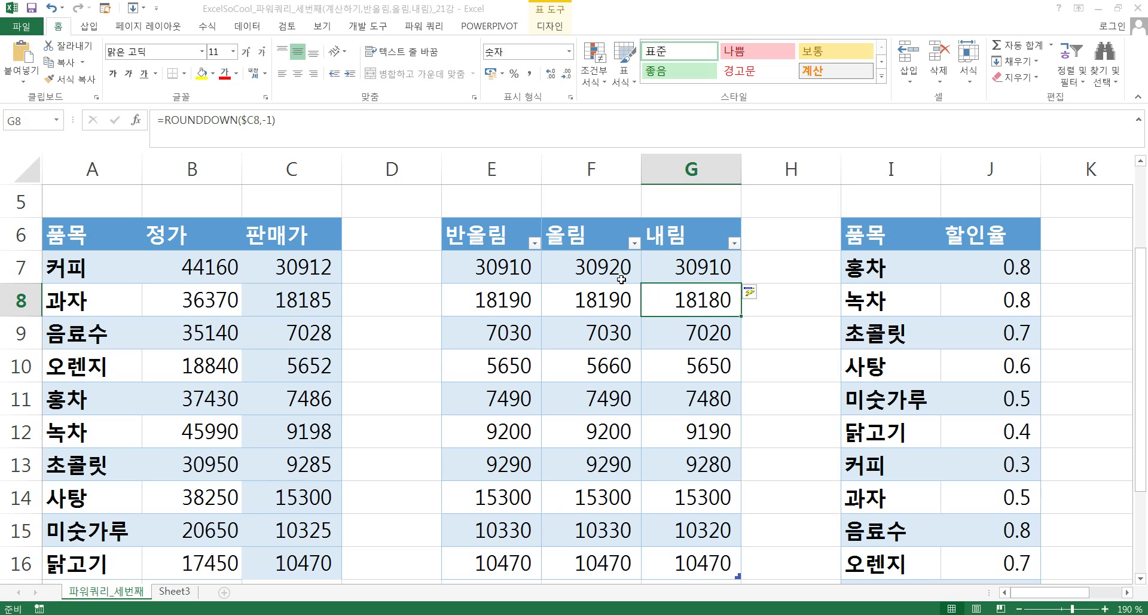
Step: Examine the rounding formulas in G7 and F10 and reread the problem statement above the tables
click(656, 274)
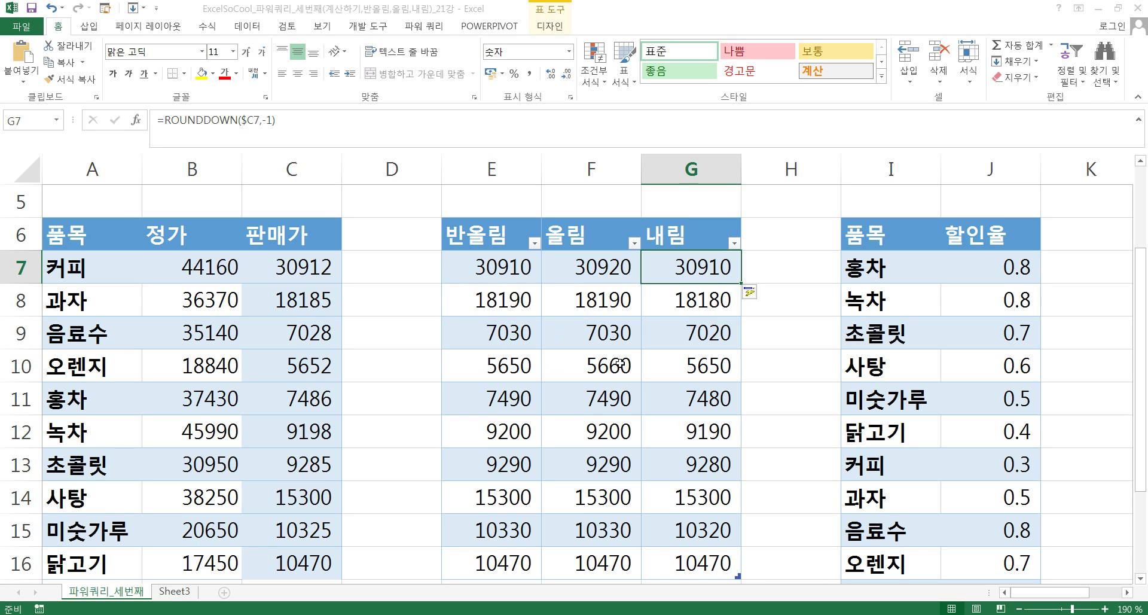
click(583, 366)
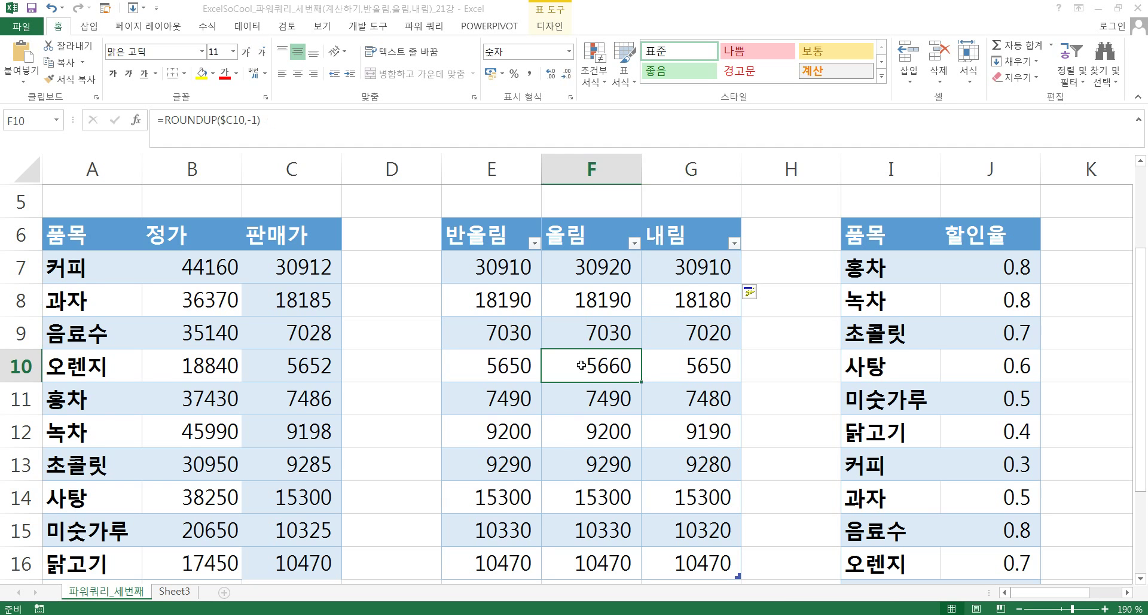
scroll(581, 365, down, 1)
scroll(581, 365, up, 1)
scroll(581, 365, up, 1)
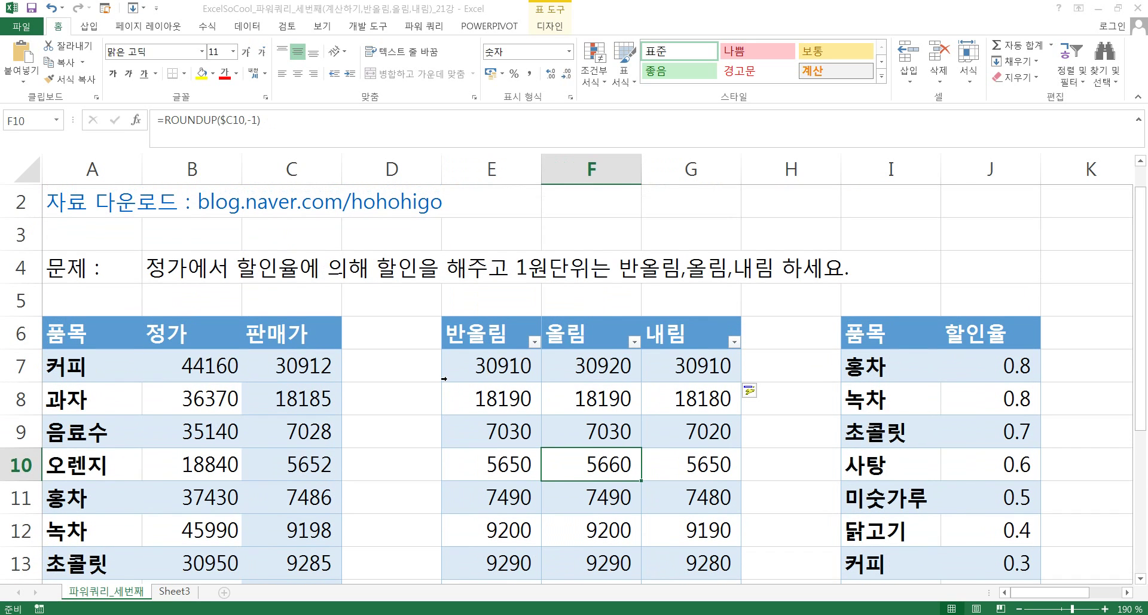
Step: Convert the price list A6:C16 into a table with headers, keeping the current Windows colour scheme and suppressing that message
click(237, 424)
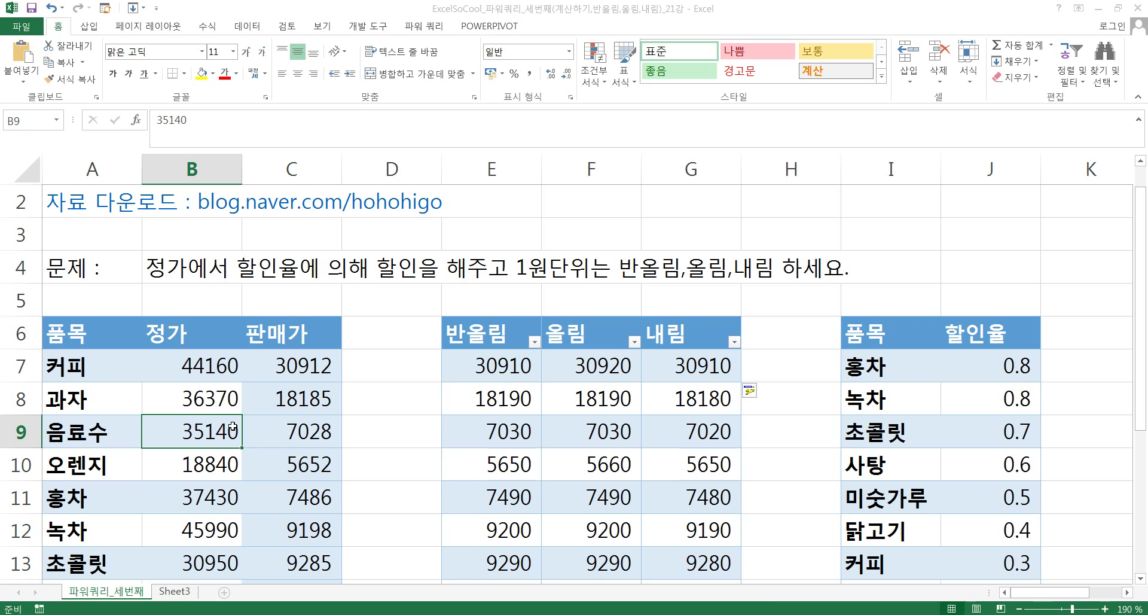
scroll(232, 429, down, 1)
key(ctrl+t)
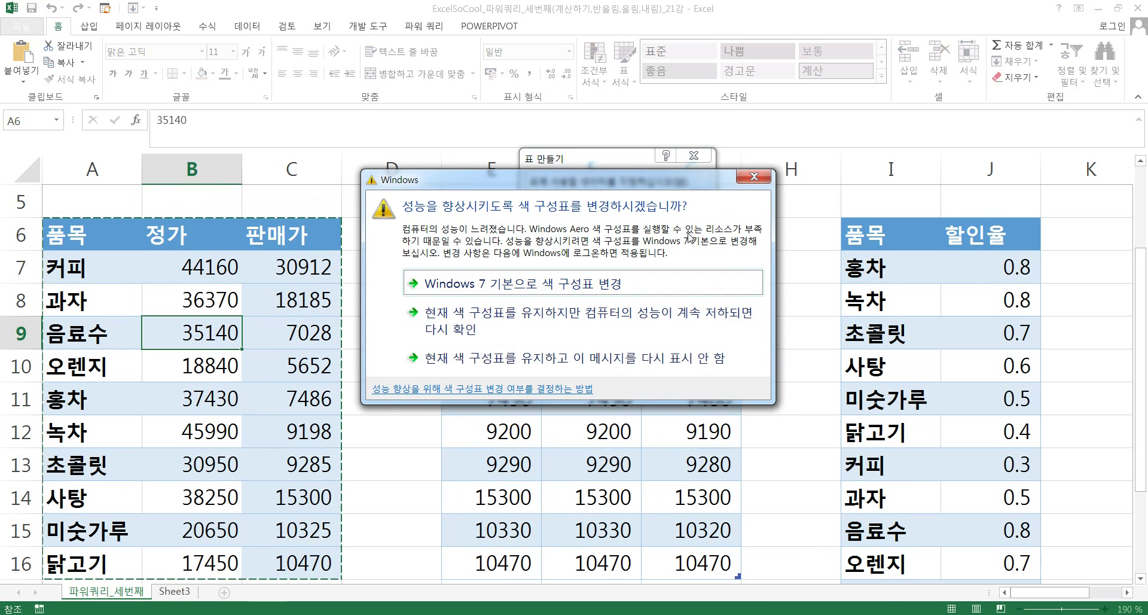
click(504, 362)
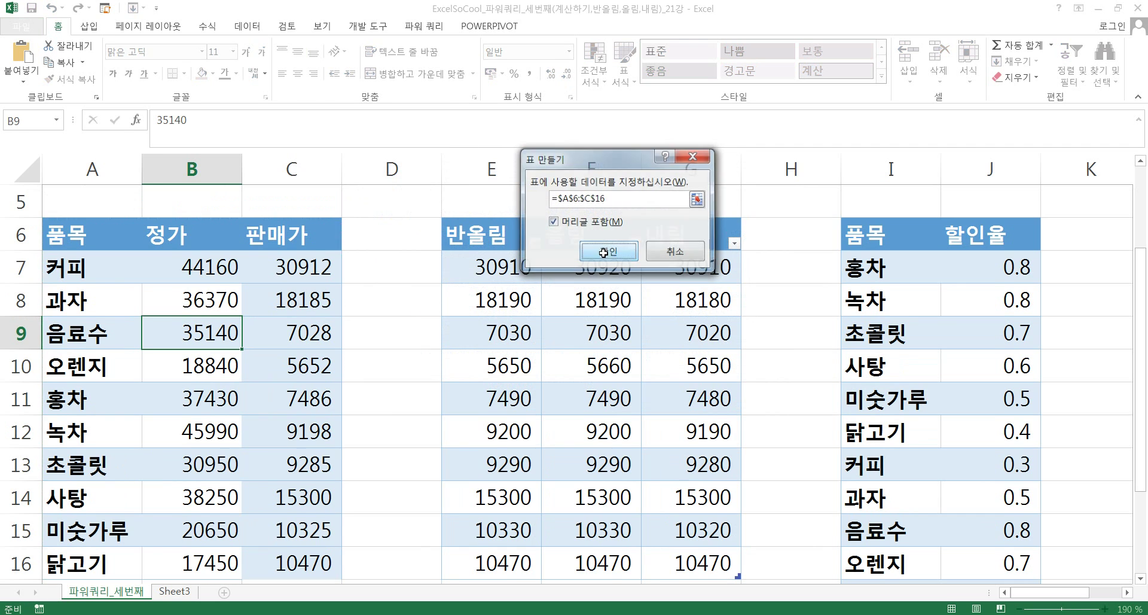
click(605, 256)
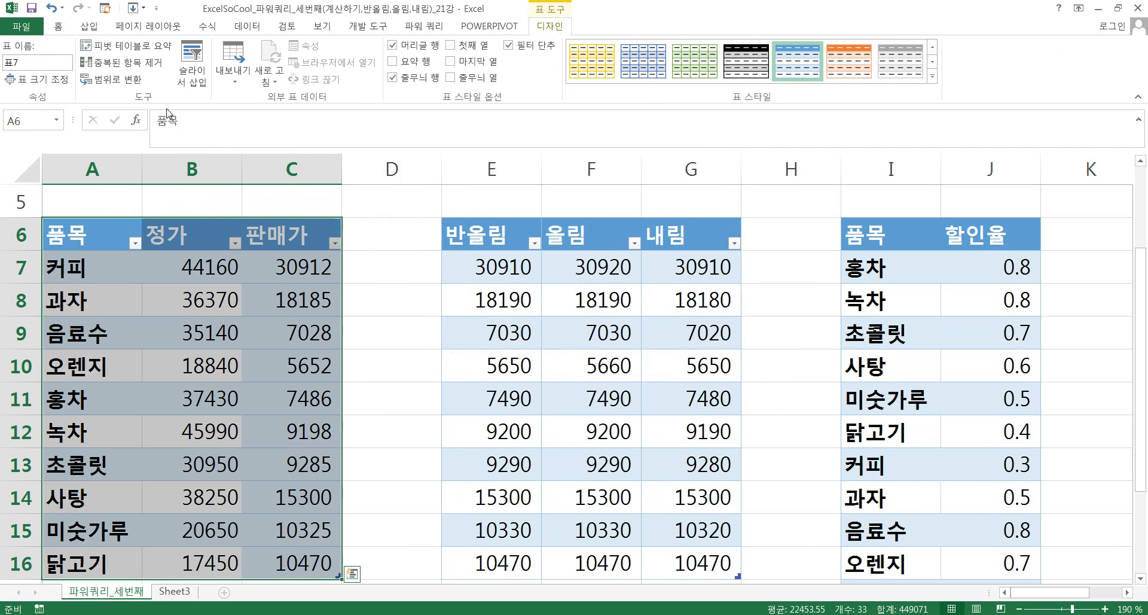
Step: Name the new price table 정가
click(65, 64)
text(WJ)
key(BackSpace)
key(BackSpace)
text(정가)
key(Return)
Step: Convert the discount-rate list I6:J18 into a table with headers
click(918, 267)
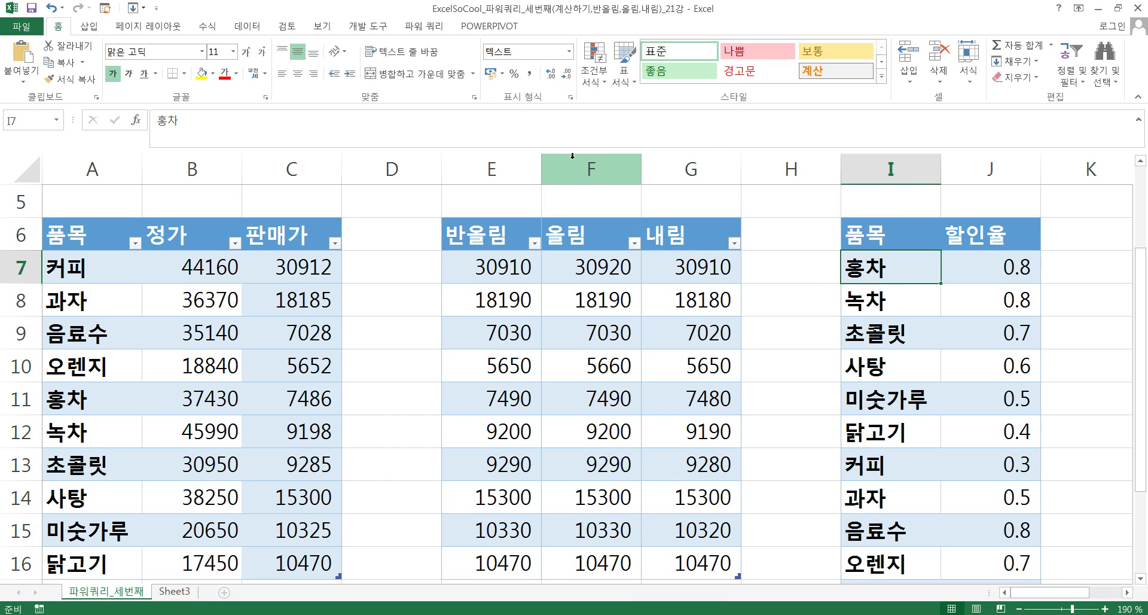
key(ctrl+t)
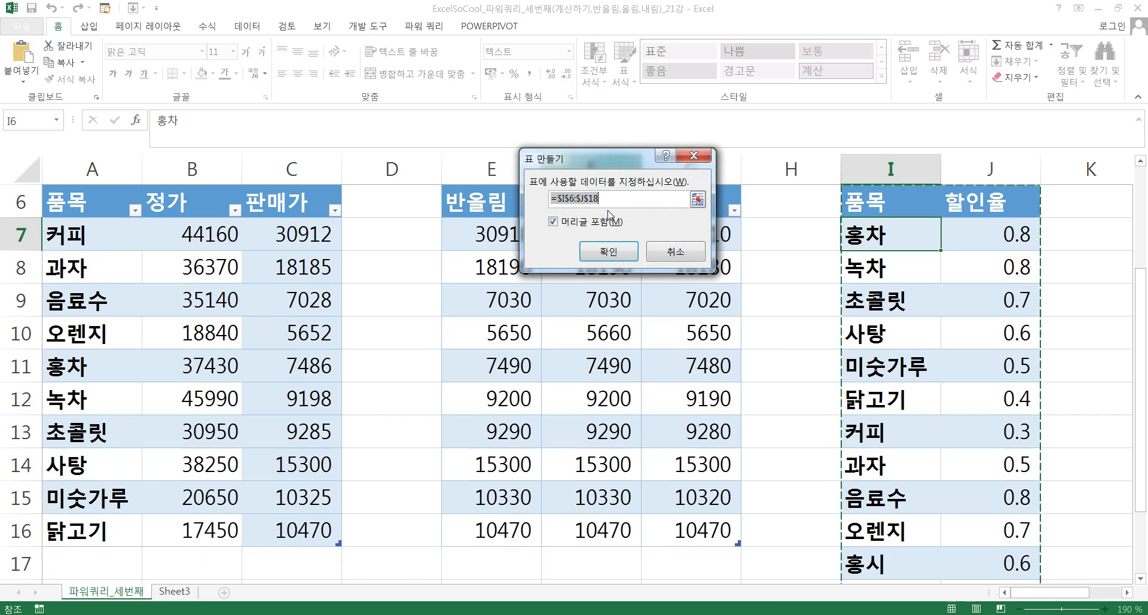
click(613, 250)
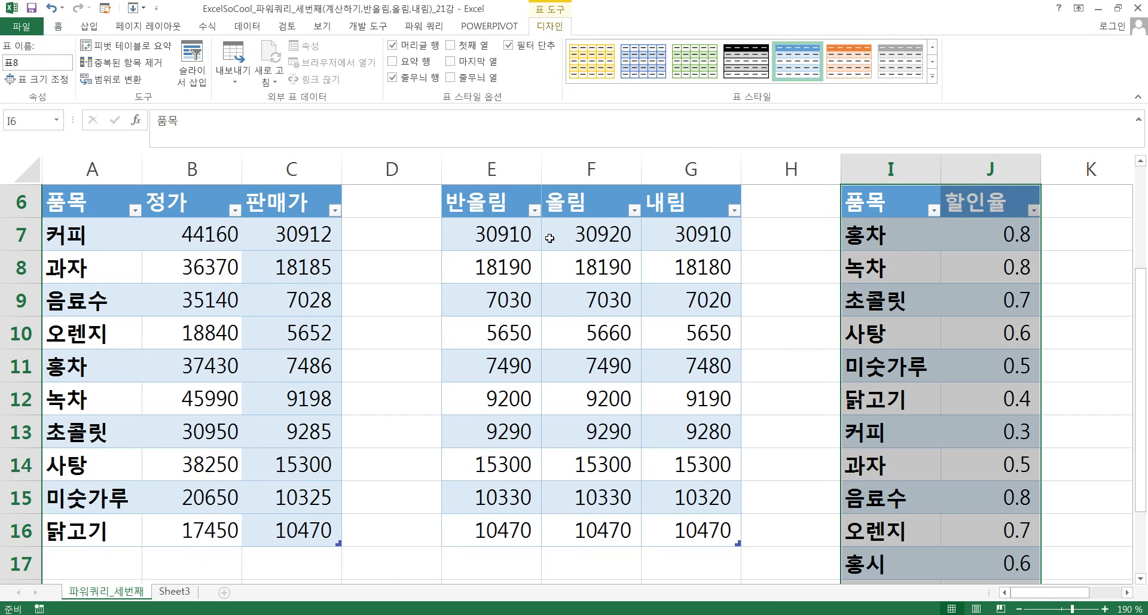
Step: Name the discount-rate table 할인율
click(32, 60)
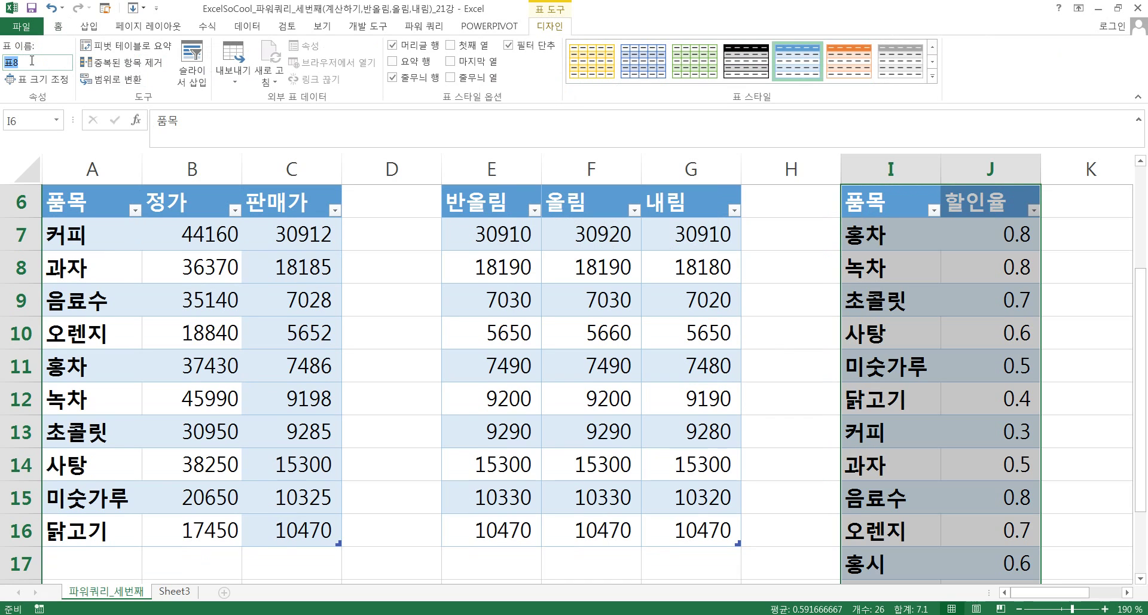
text(할이인율)
key(Return)
Step: Bring the 할인율 table into Power Query and load it as a connection only
click(958, 285)
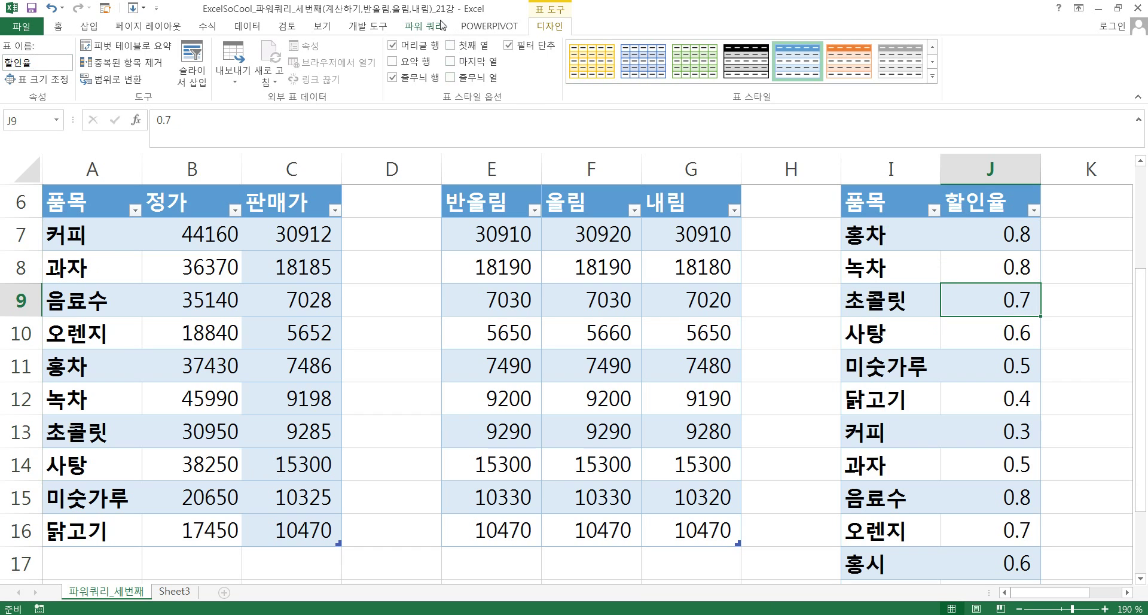
click(423, 29)
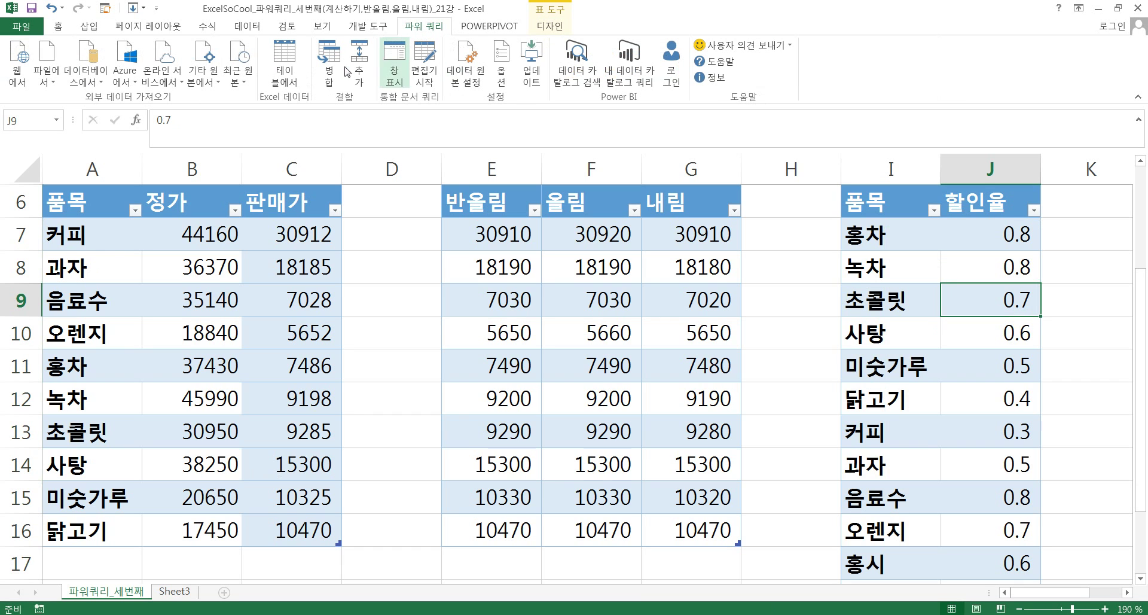
click(297, 68)
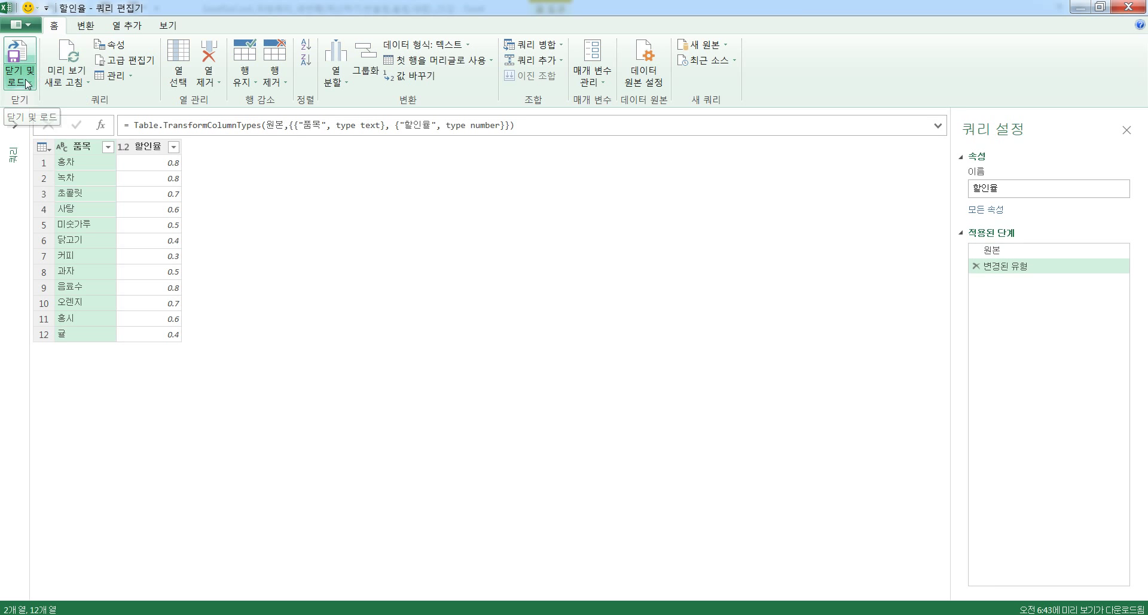
click(27, 84)
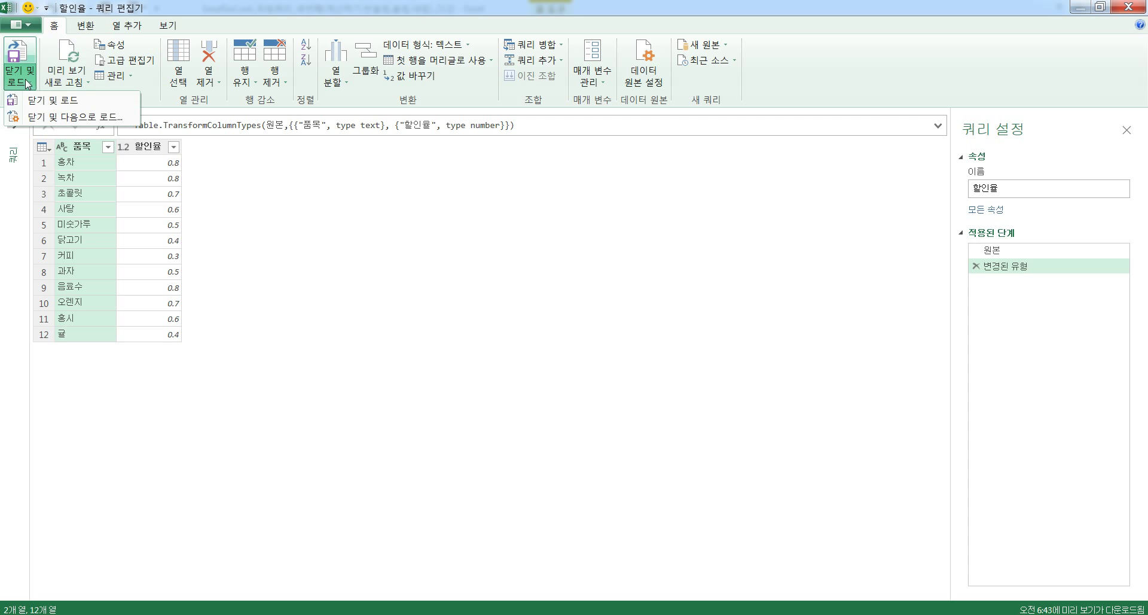
click(43, 113)
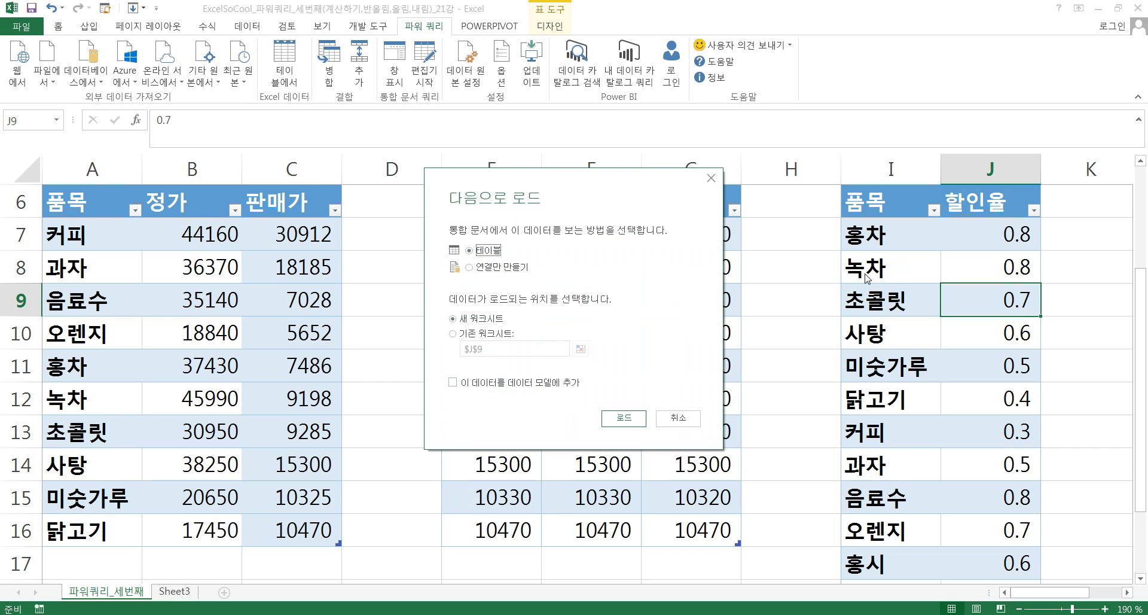
click(470, 267)
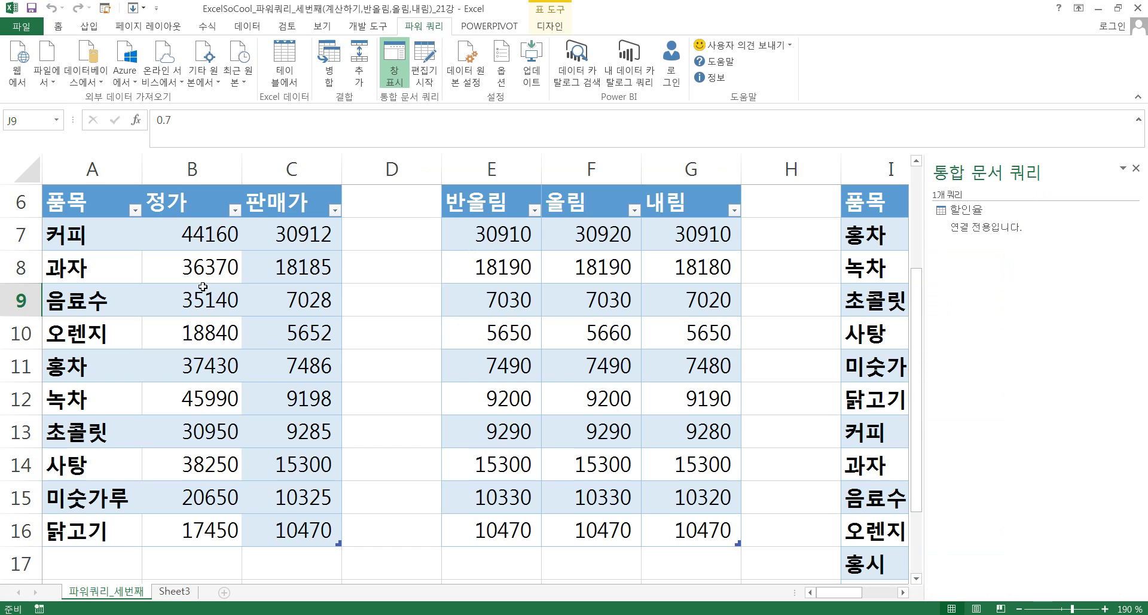
Step: Bring the 정가 table into Power Query and view the 할인율 and 정가 queries in the query list
click(203, 286)
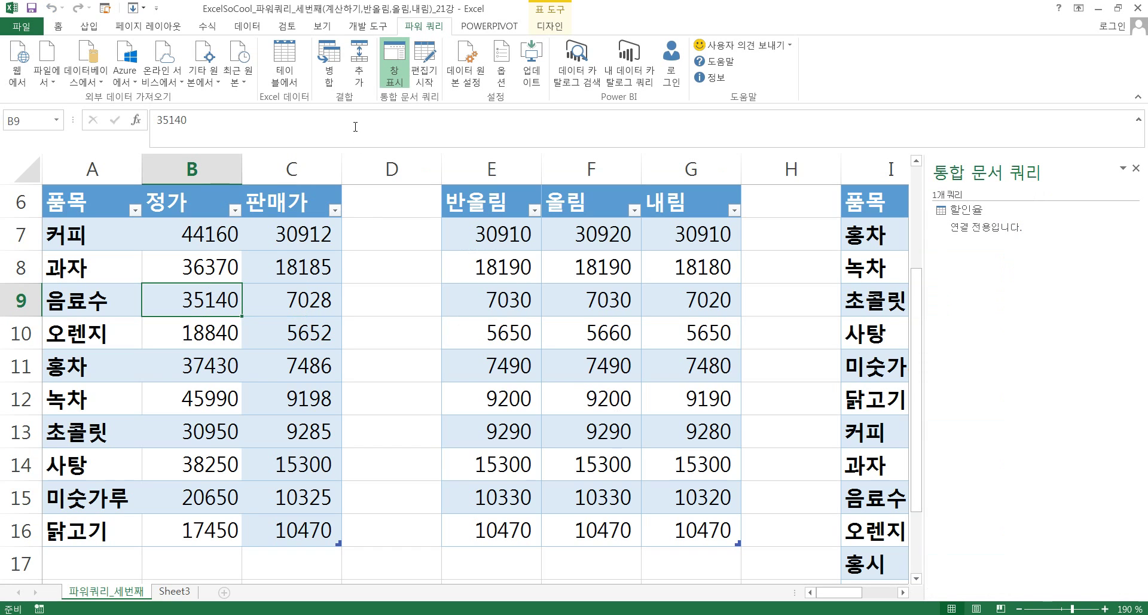
click(286, 61)
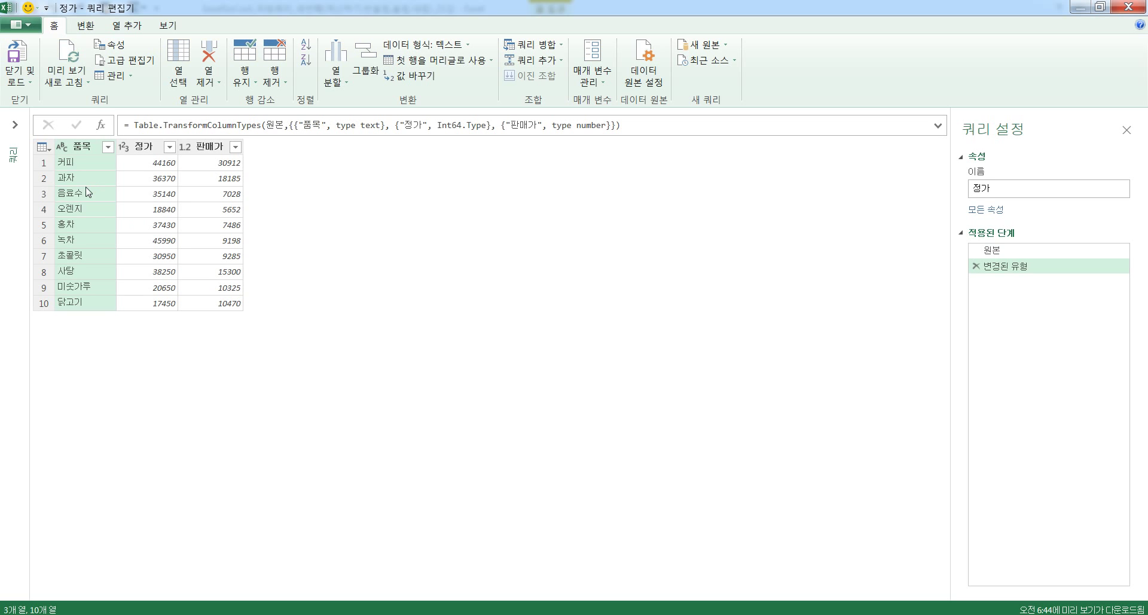
click(18, 160)
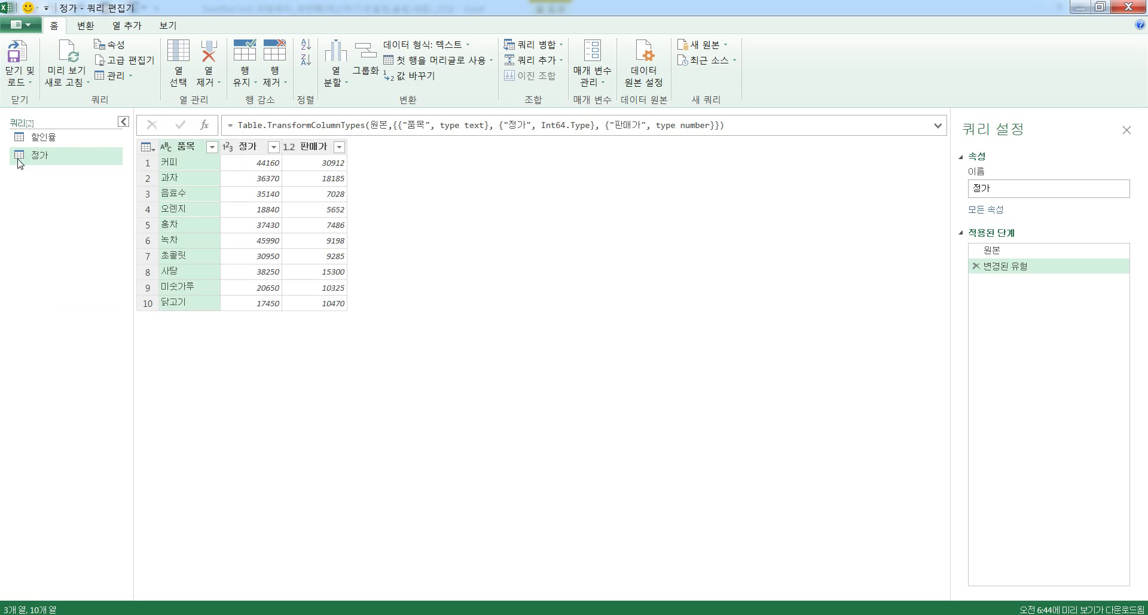
click(51, 140)
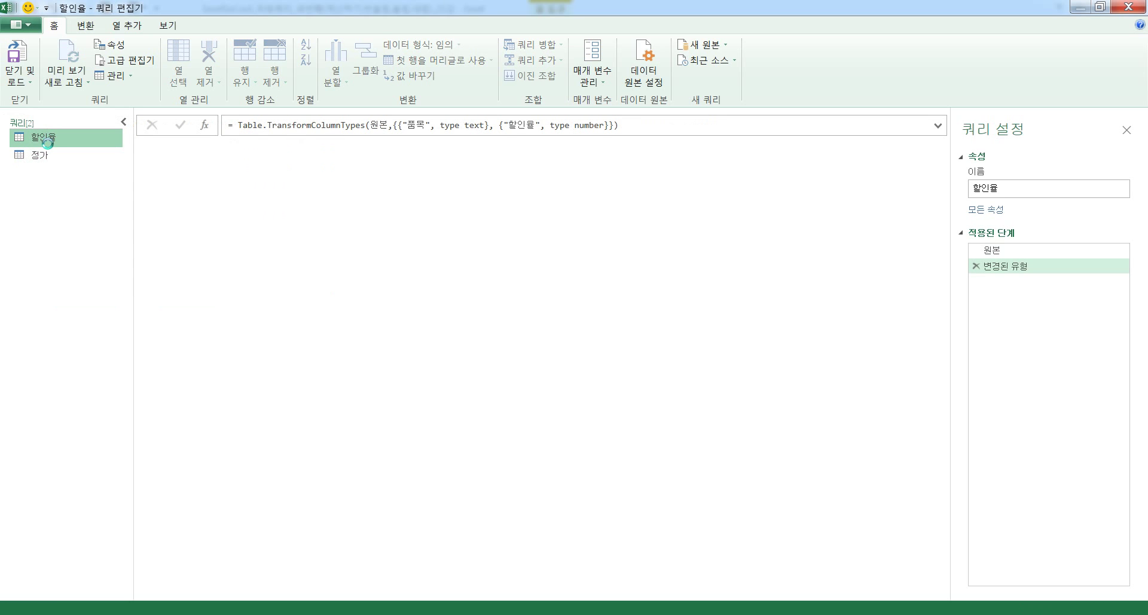
click(39, 158)
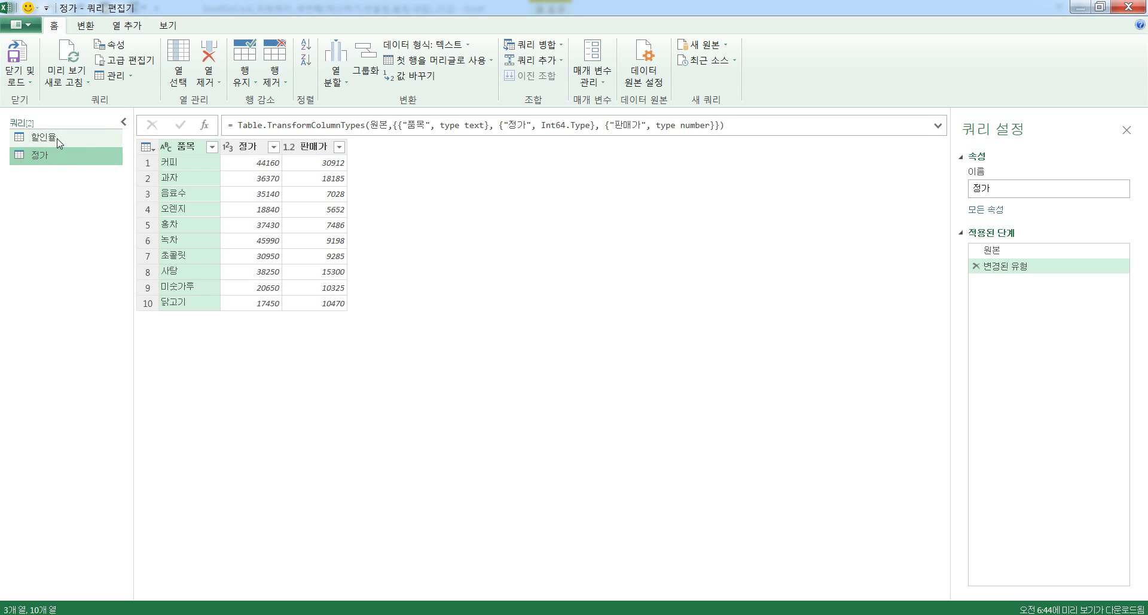
click(58, 141)
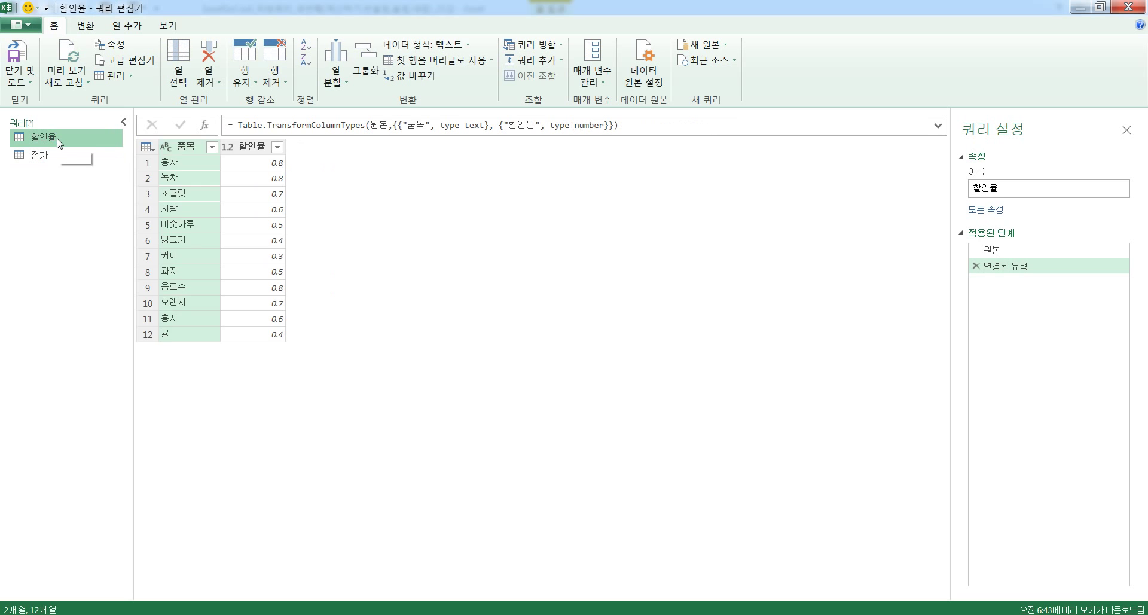
Step: Merge the 정가 query with 할인율, matching on 품목 with a left outer join
click(40, 156)
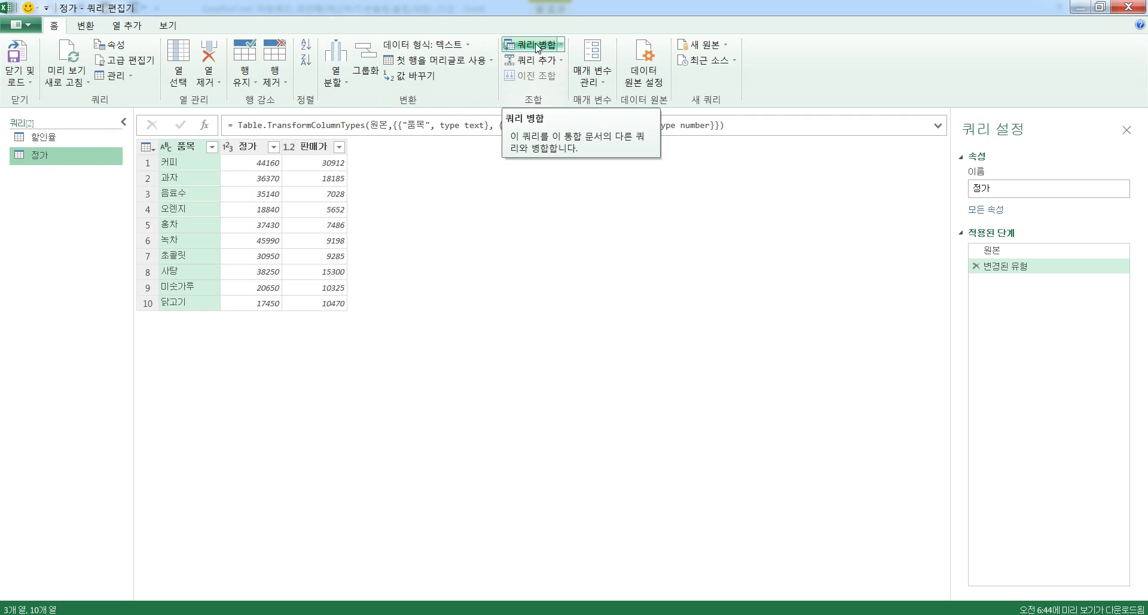
click(536, 46)
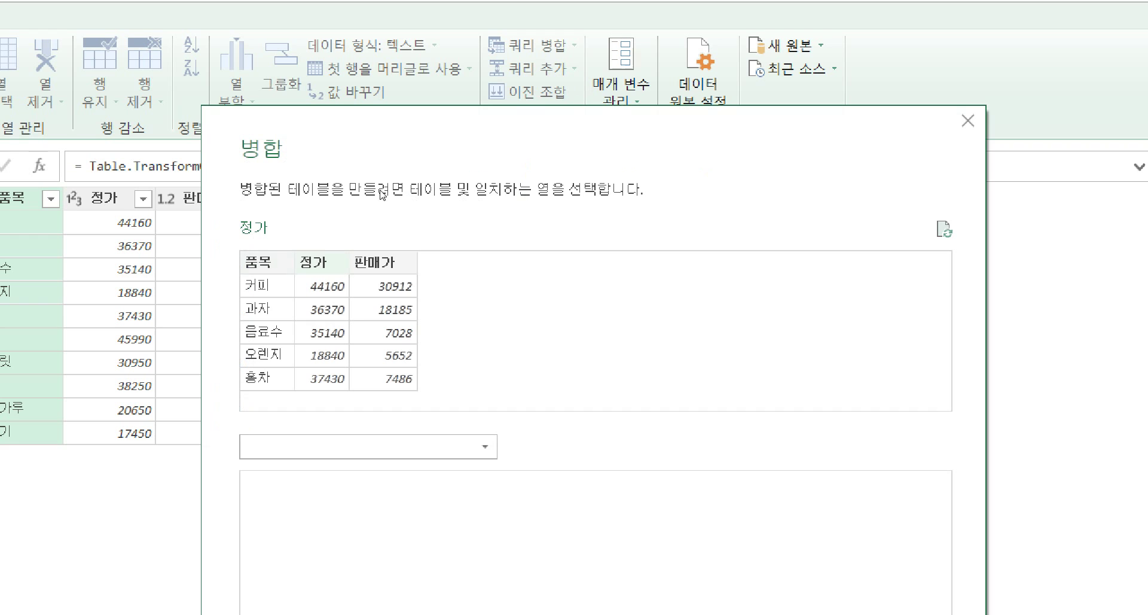
click(267, 262)
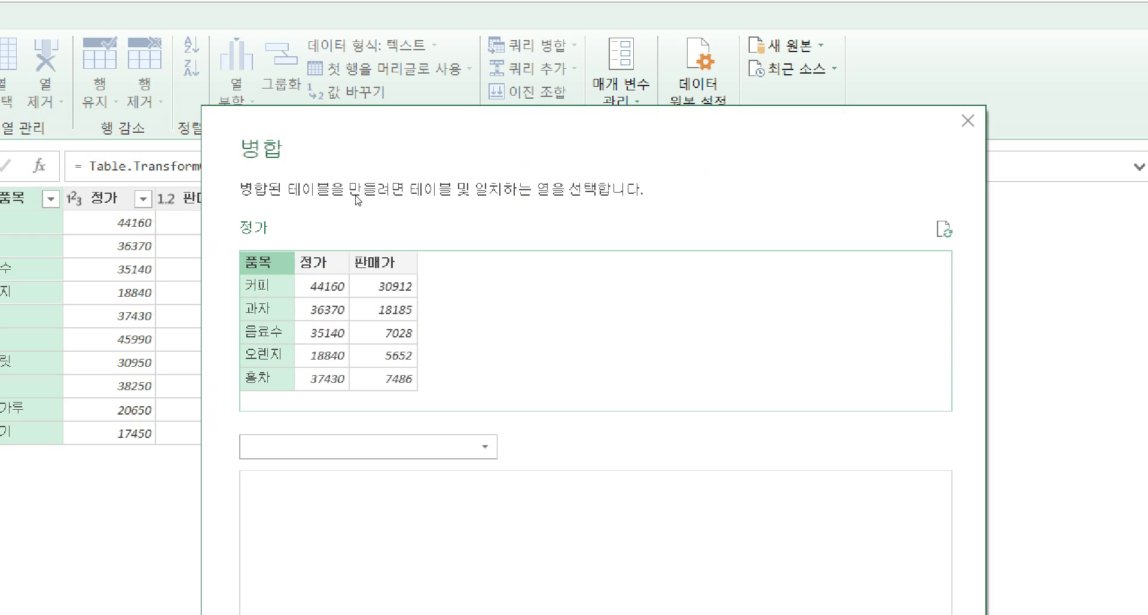
key(Tab)
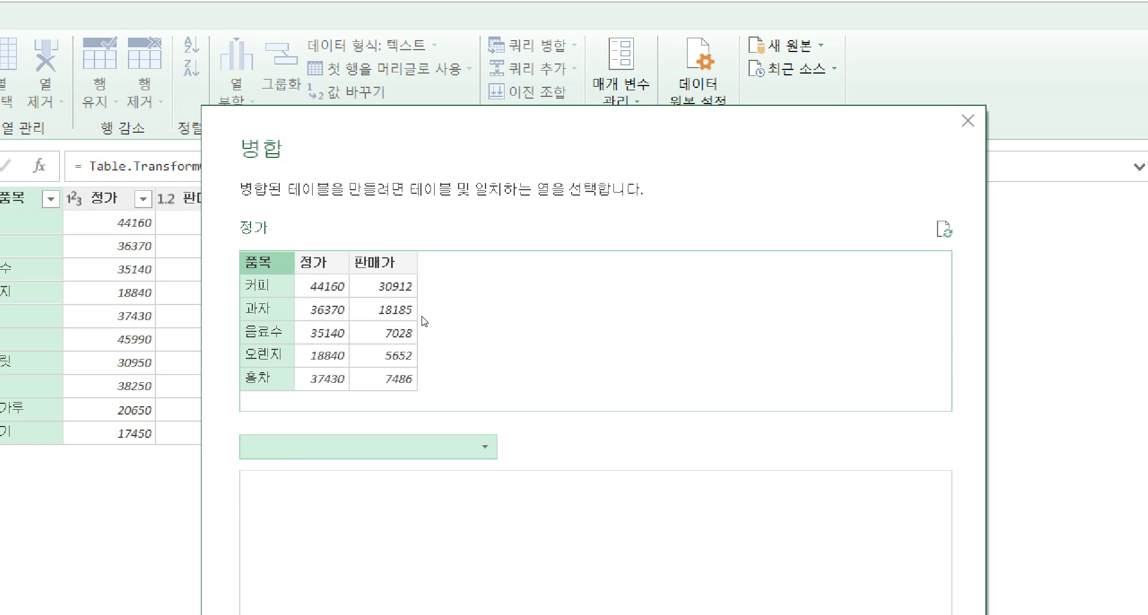
key(alt+Down)
key(Down)
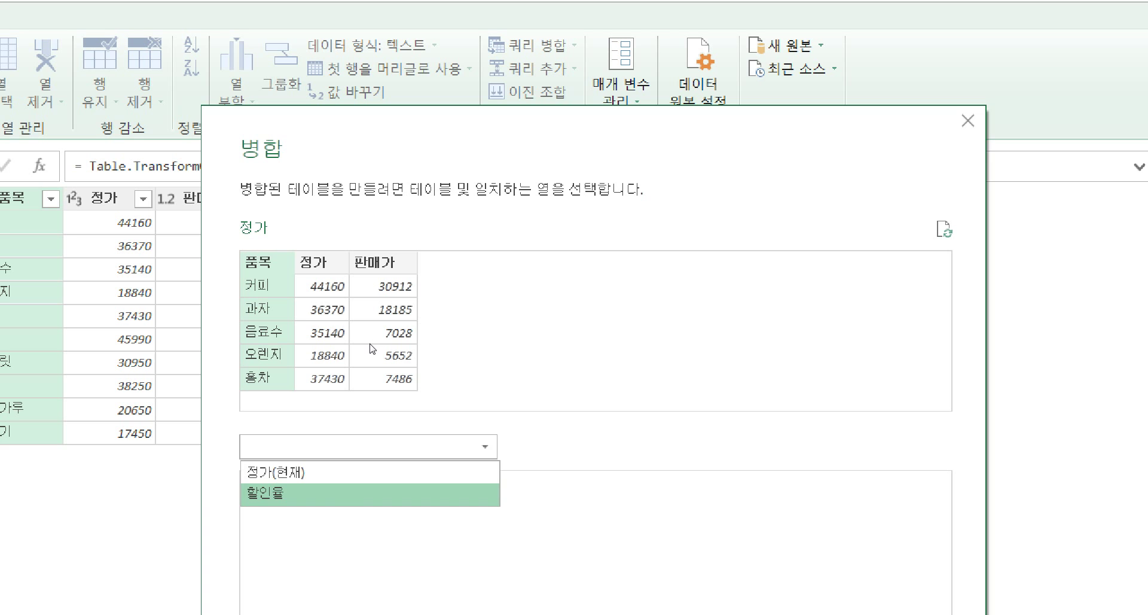
key(Return)
key(Tab)
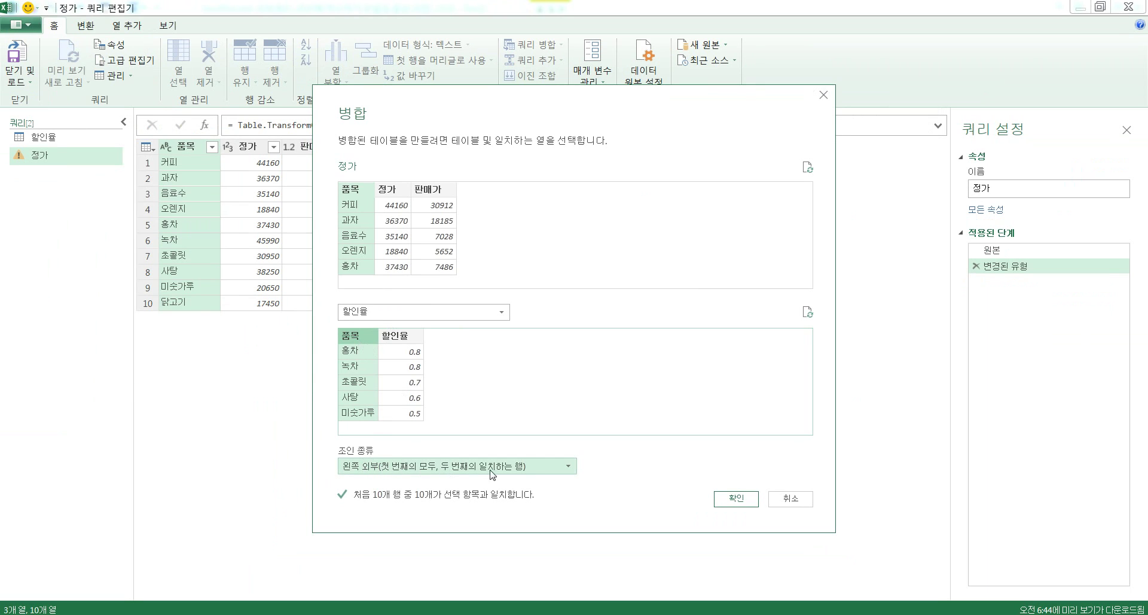
click(717, 498)
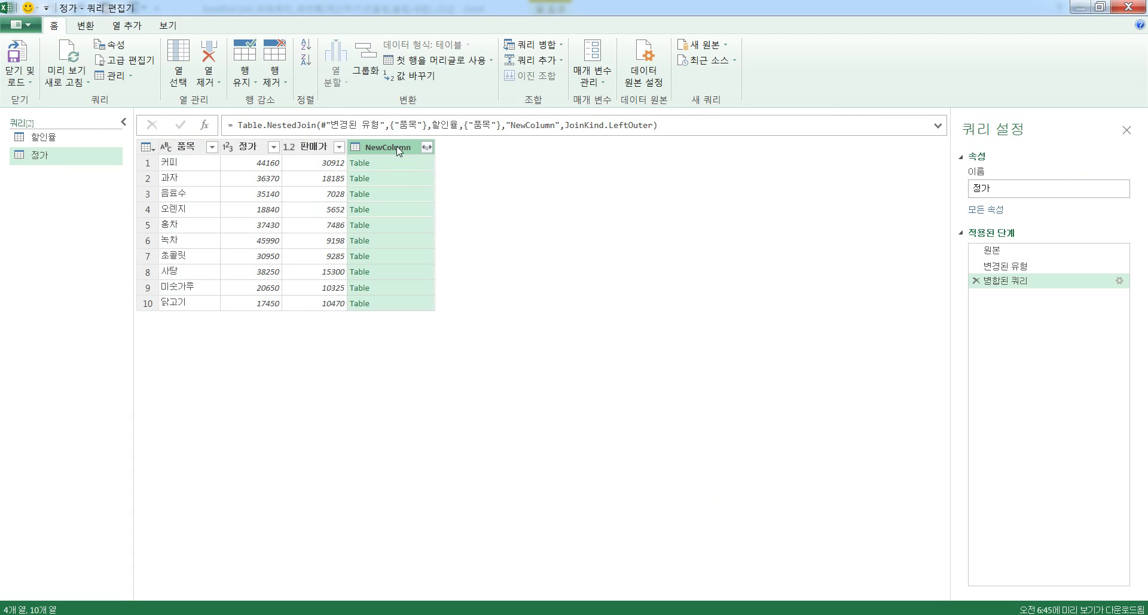
Step: Expand the merged column to only 할인율, without the original column name as prefix
click(427, 147)
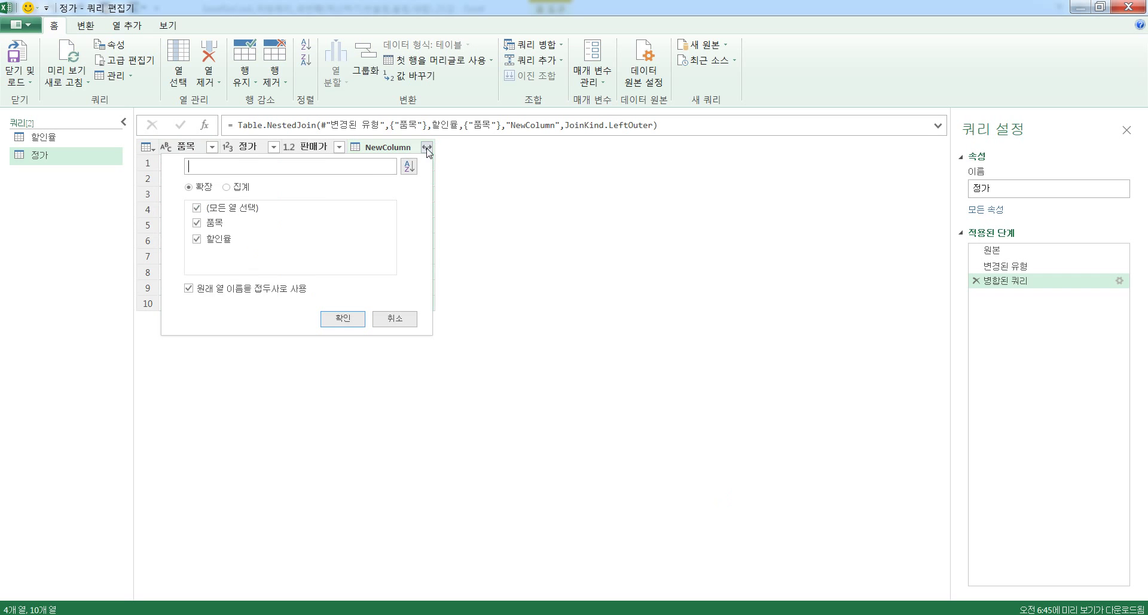
click(223, 208)
click(210, 241)
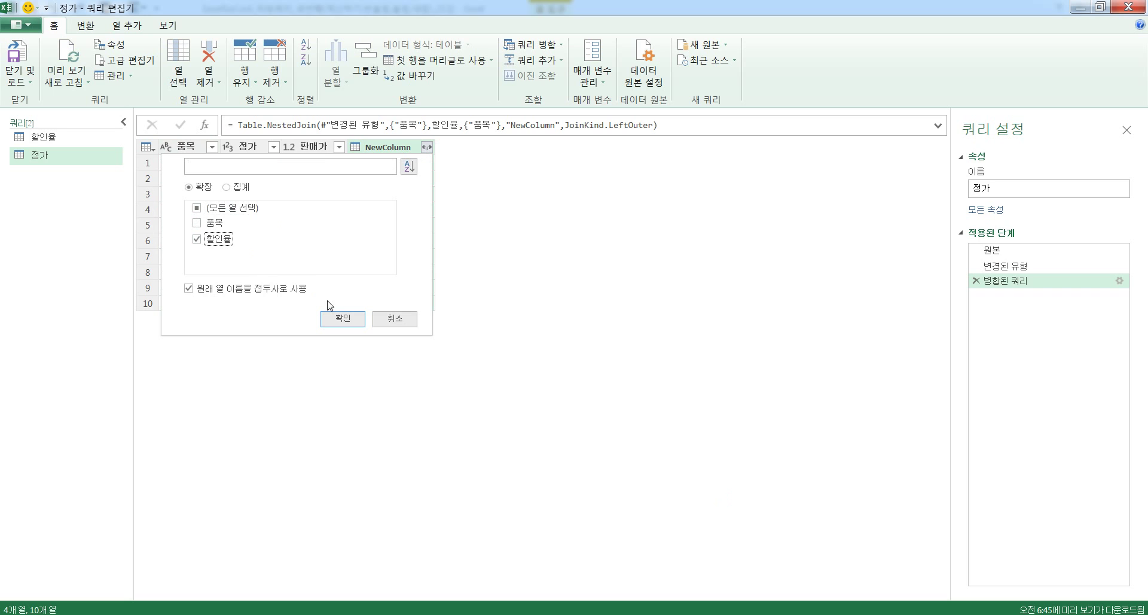
click(292, 292)
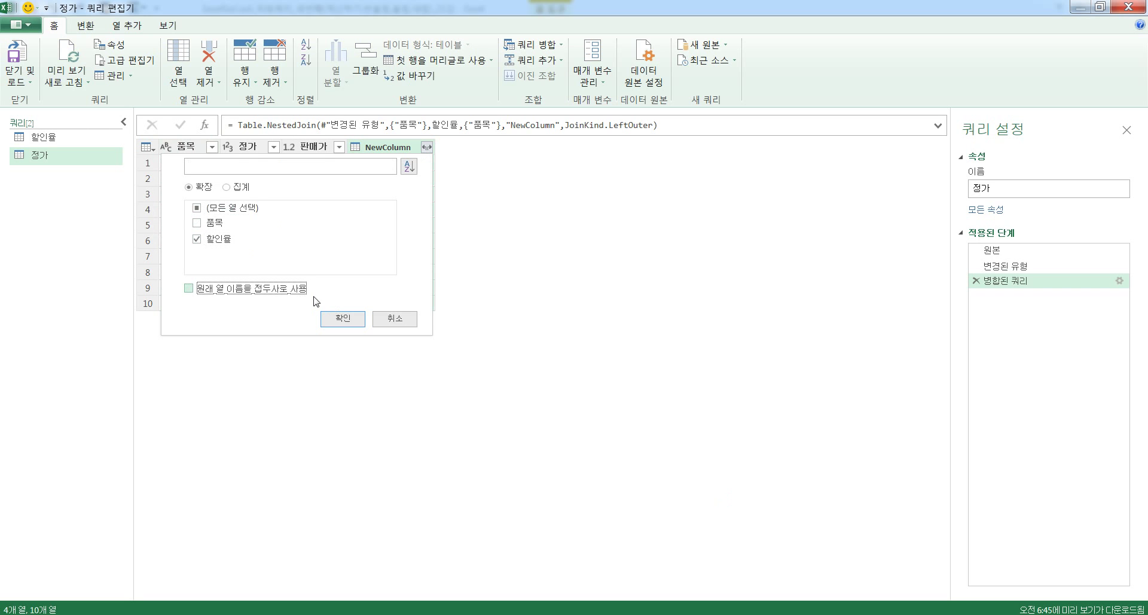
click(336, 318)
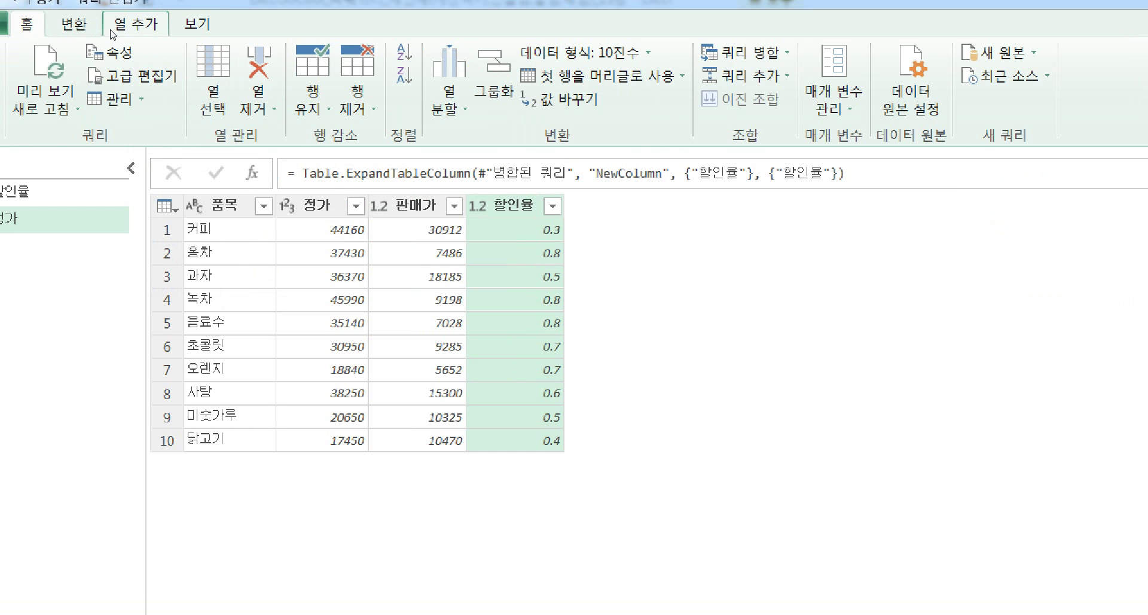
Step: Start a custom column in the 정가 query and name it 판매가확인
click(112, 31)
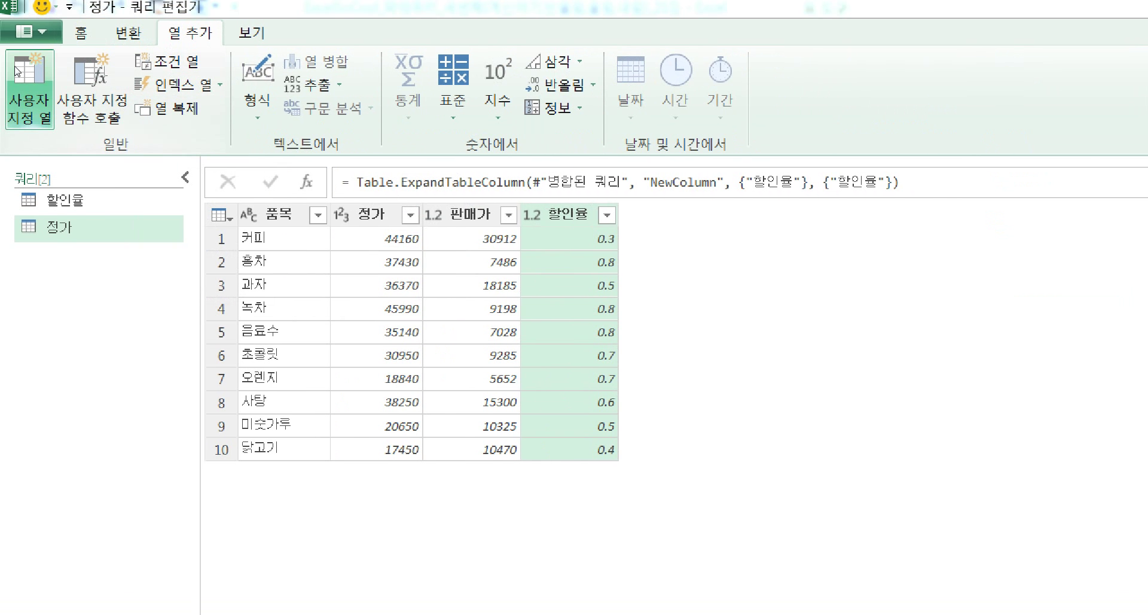
click(17, 70)
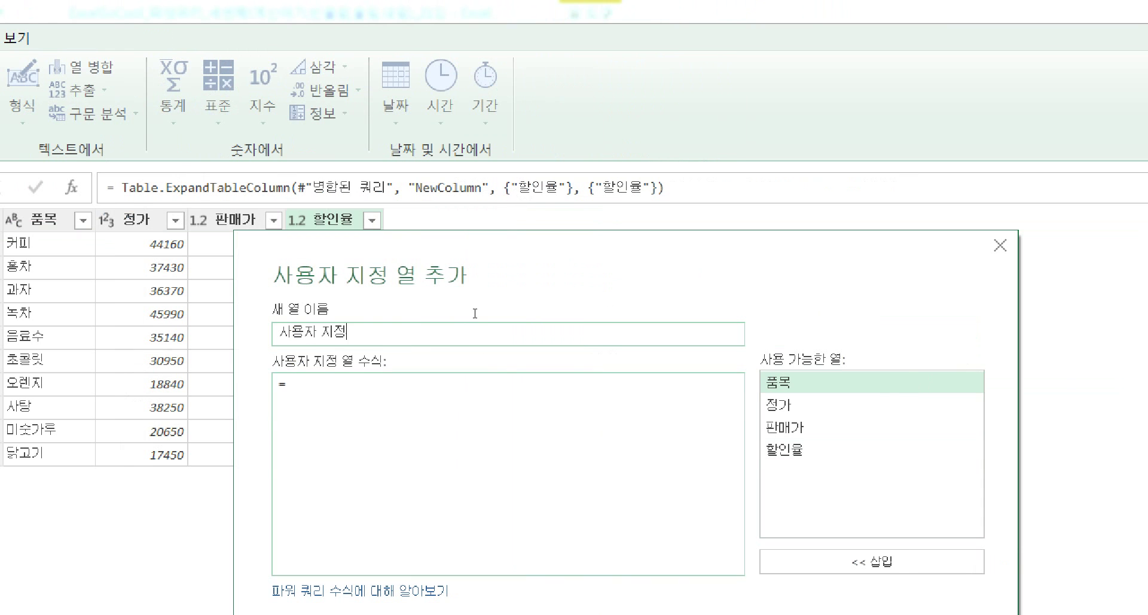
key(BackSpace)
key(BackSpace)
key(BackSpace)
key(BackSpace)
key(BackSpace)
key(BackSpace)
text(판ㅁㅐ가)
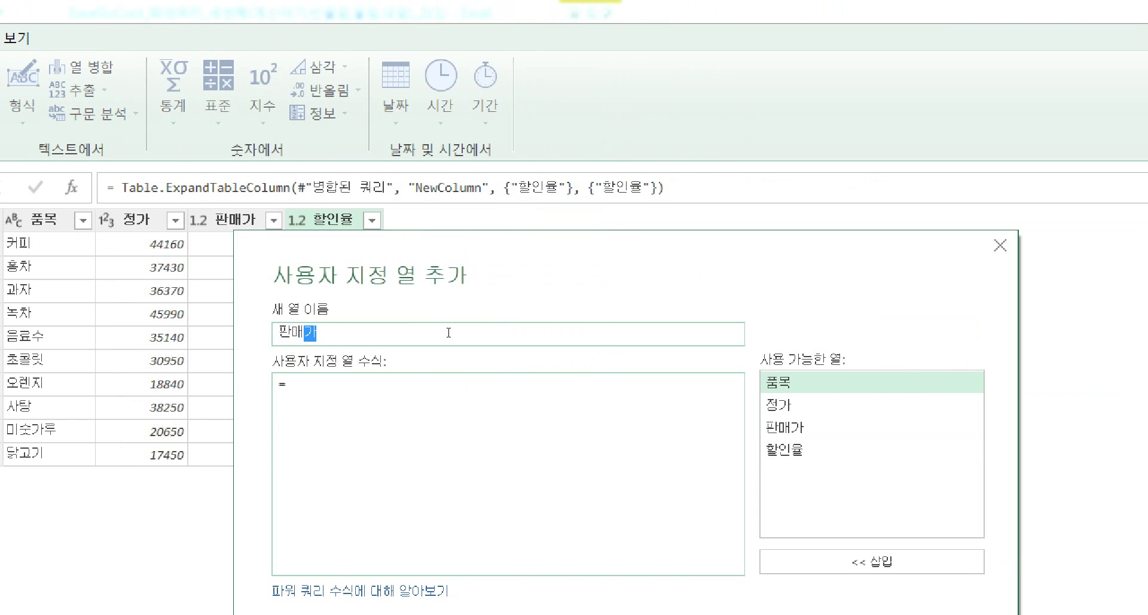
text(확인)
key(Tab)
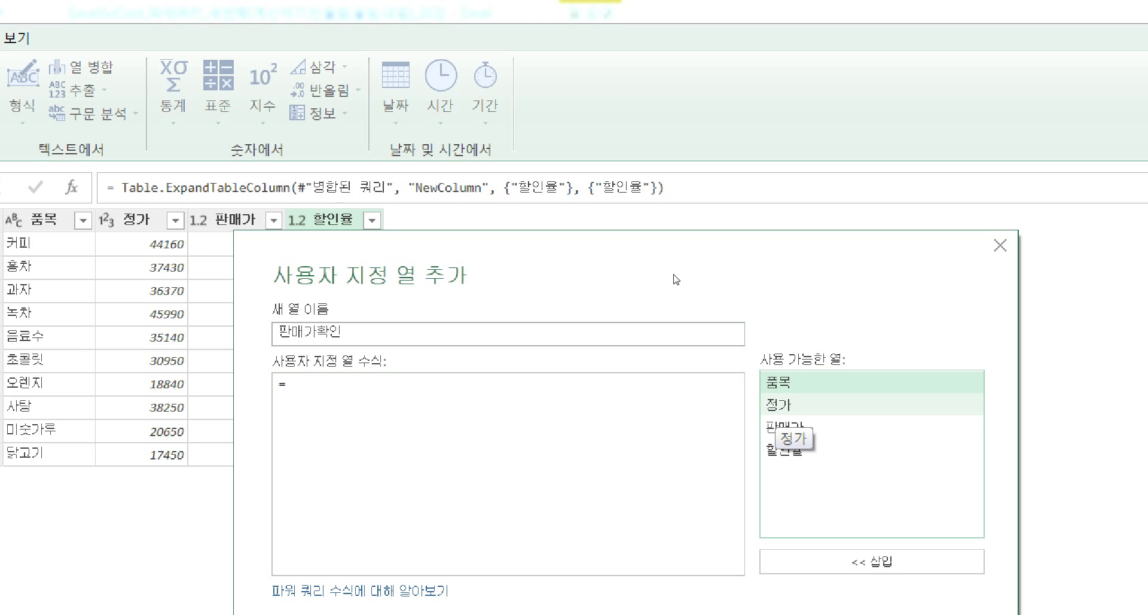
Step: Give the custom column the formula =[정가]*(1-[할인율]) and add it to the query
double_click(778, 405)
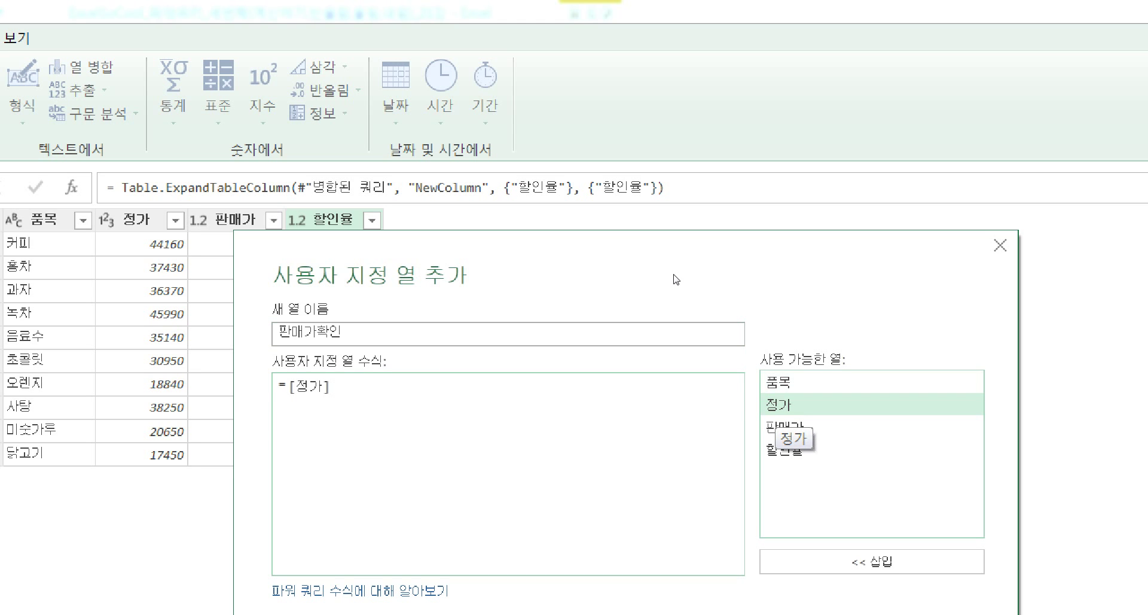
text(*(1)
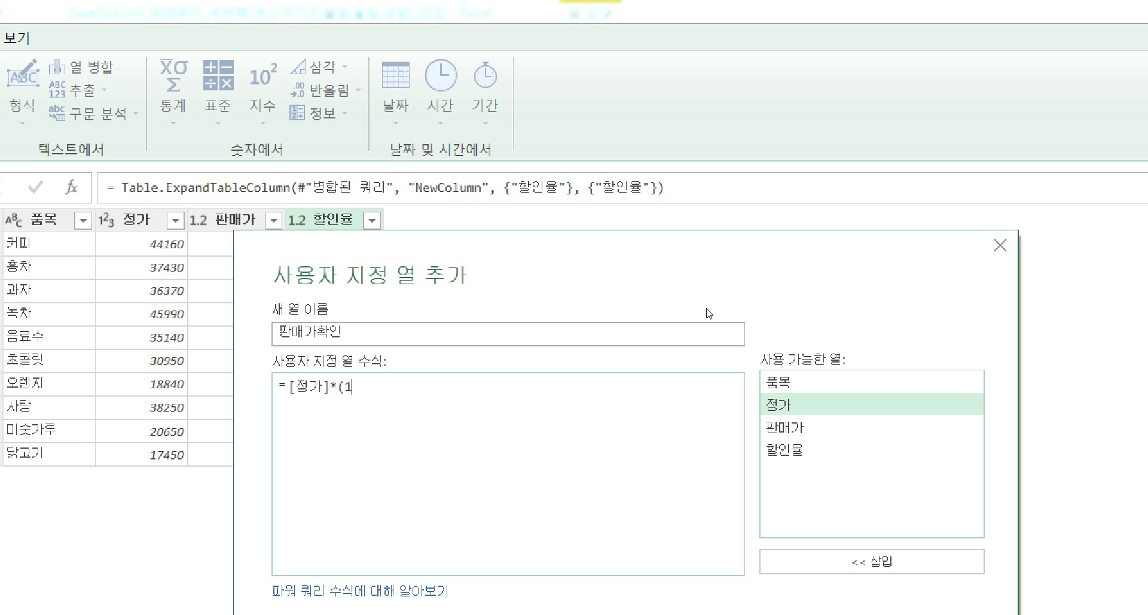
text(-)
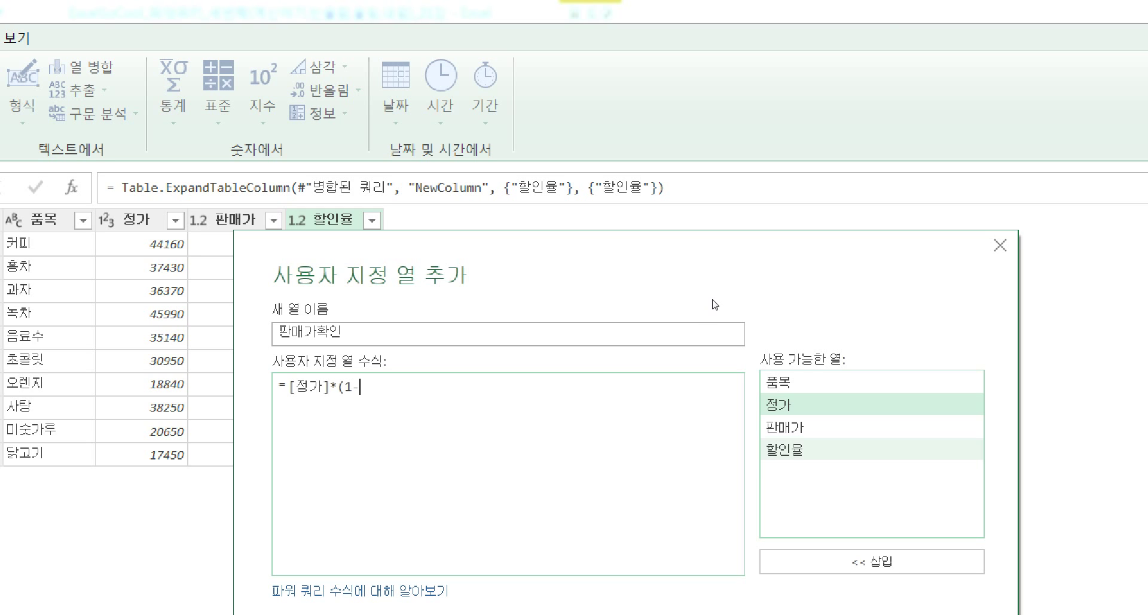
double_click(833, 449)
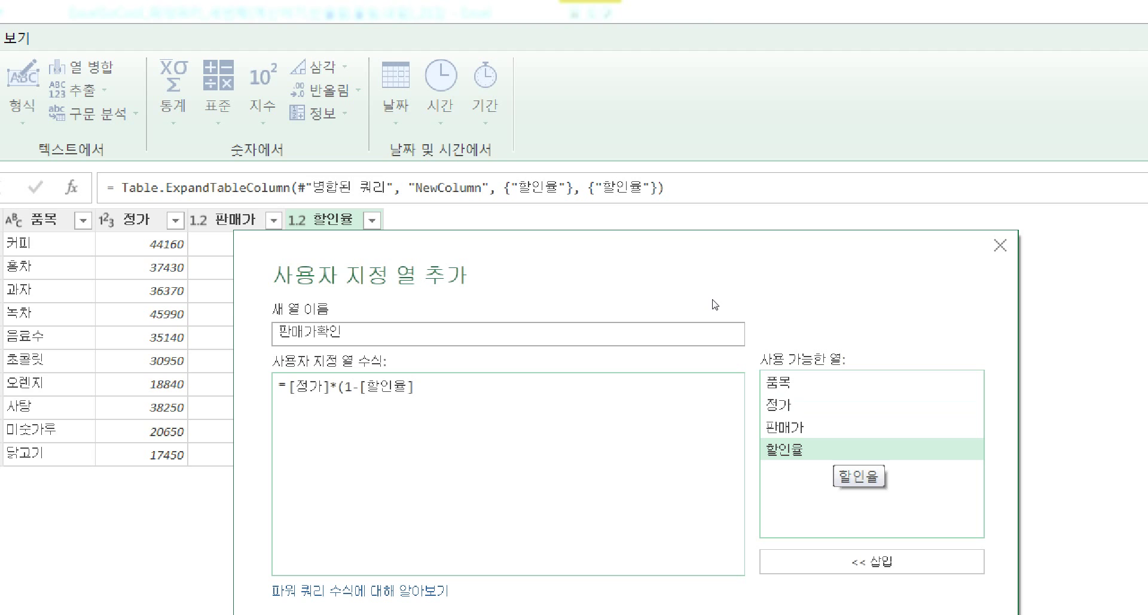
text())
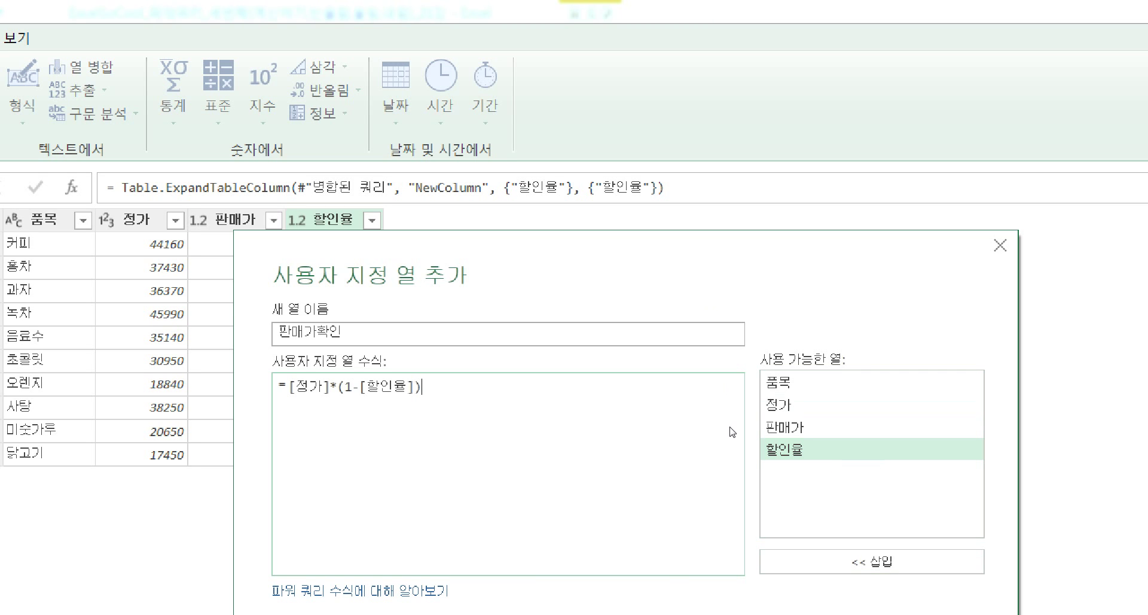
key(Return)
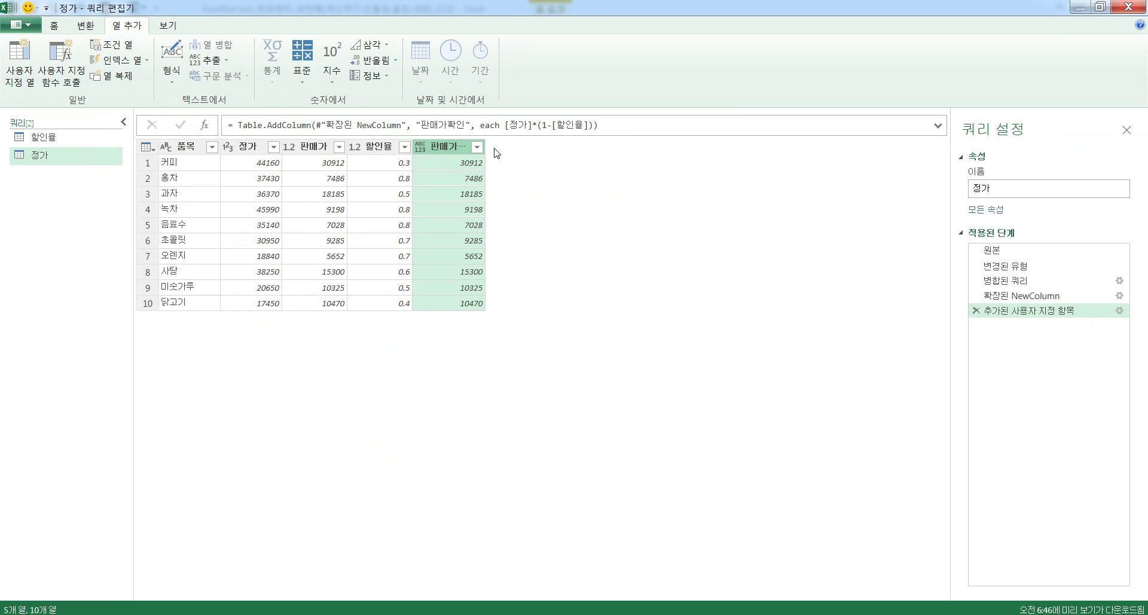
Step: Duplicate the 판매가확인 column and rename the copy to 반올림
drag(485, 147, 504, 144)
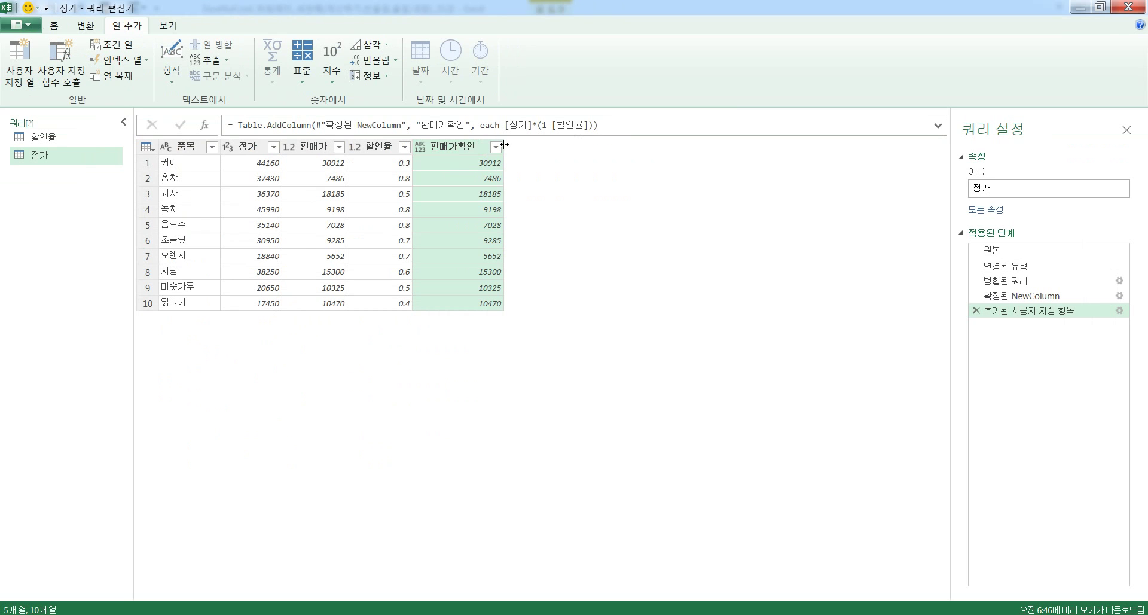
right_click(430, 151)
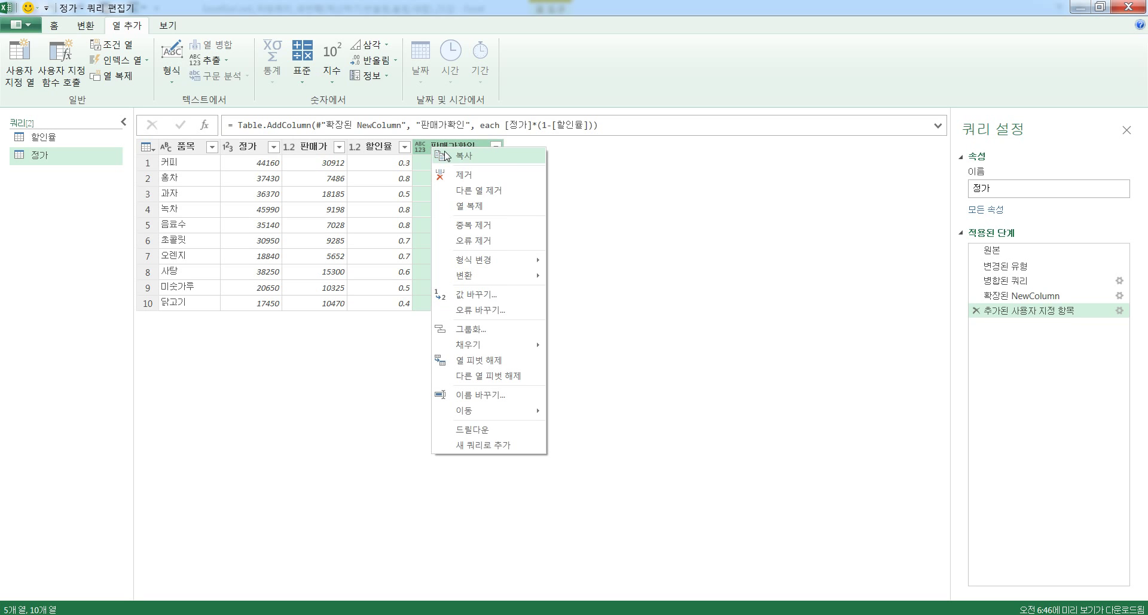
click(484, 205)
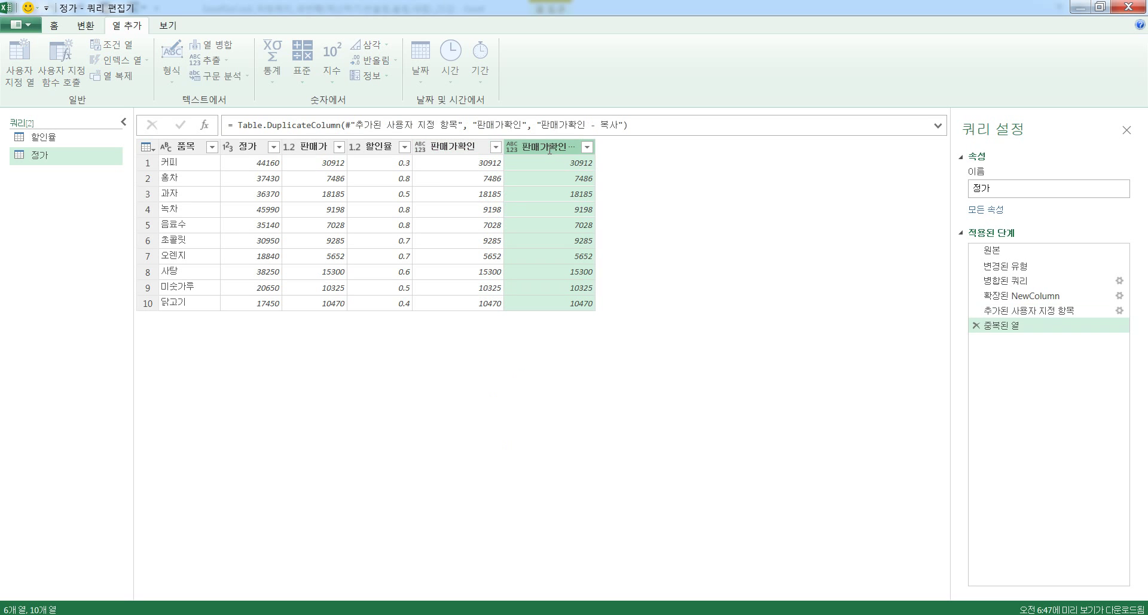
double_click(548, 149)
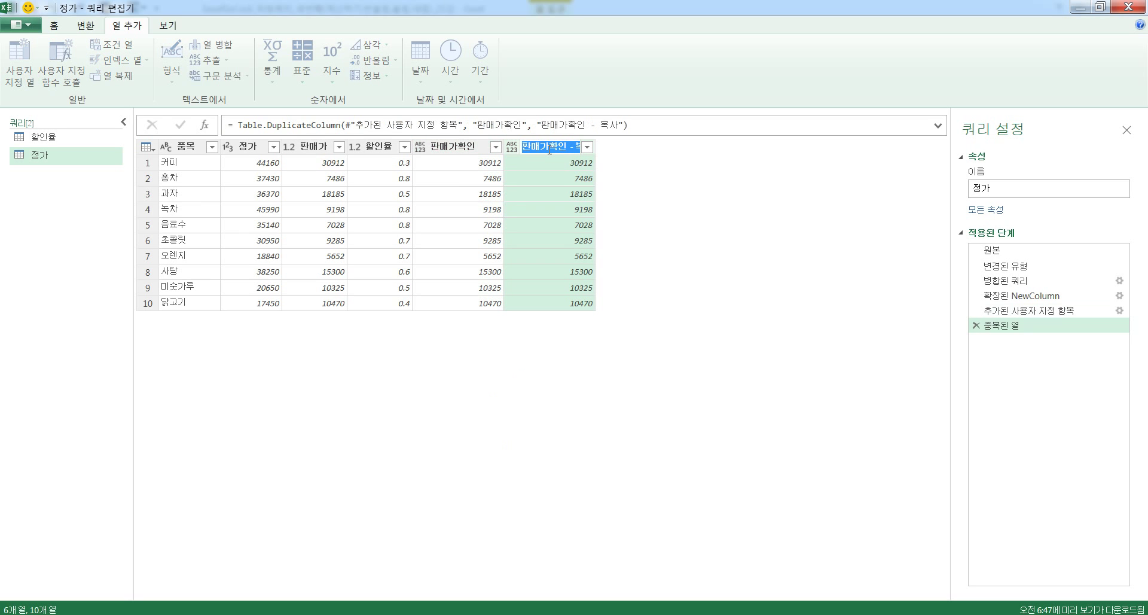
text(비)
text(ㄴ)
text(올림)
key(Return)
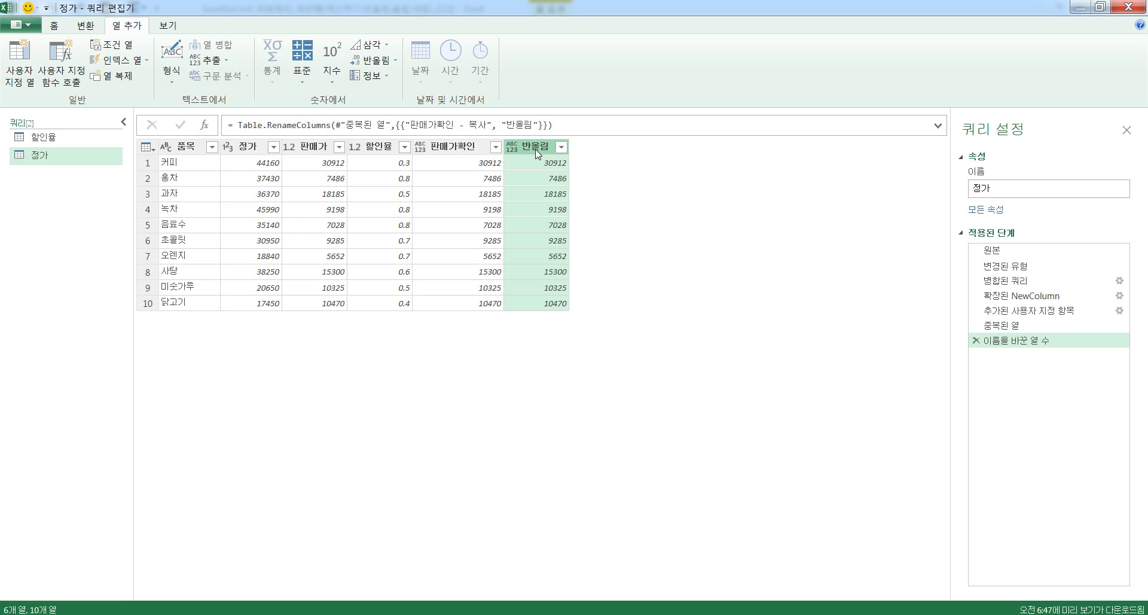
Step: Round the values of the 반올림 column to -1 decimal places with the Round transform
right_click(537, 153)
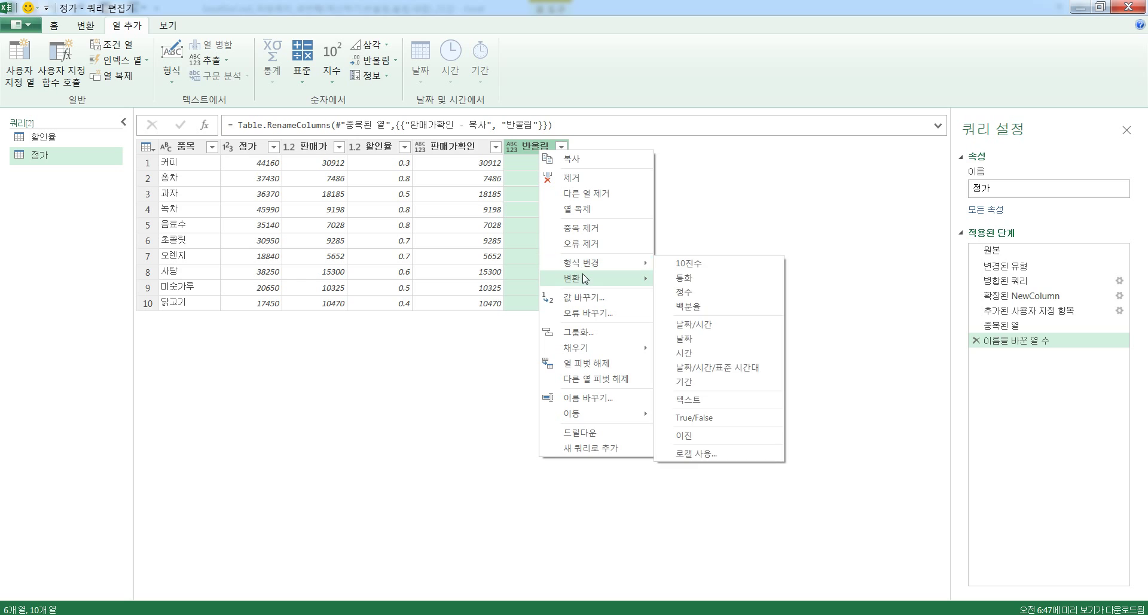
mouse_move(584, 279)
mouse_move(660, 281)
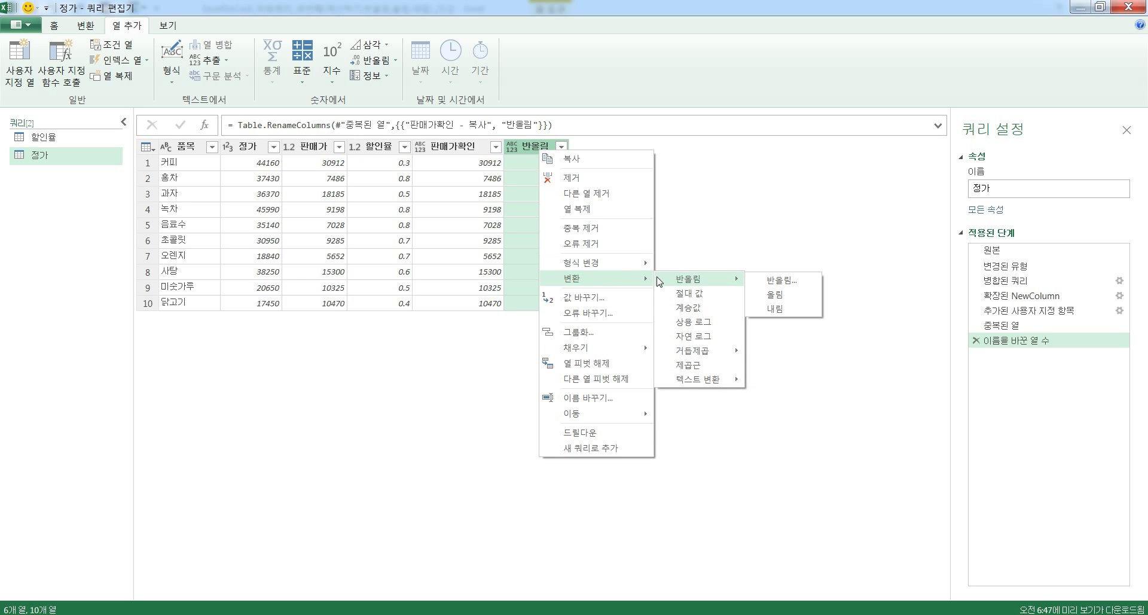
click(754, 277)
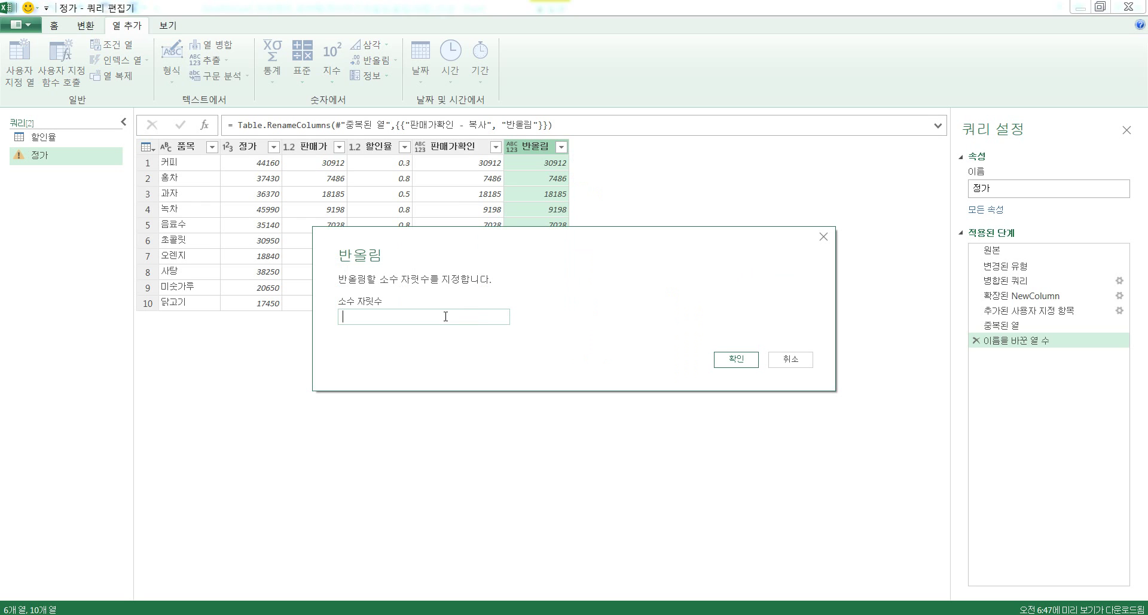
text(-1)
click(733, 359)
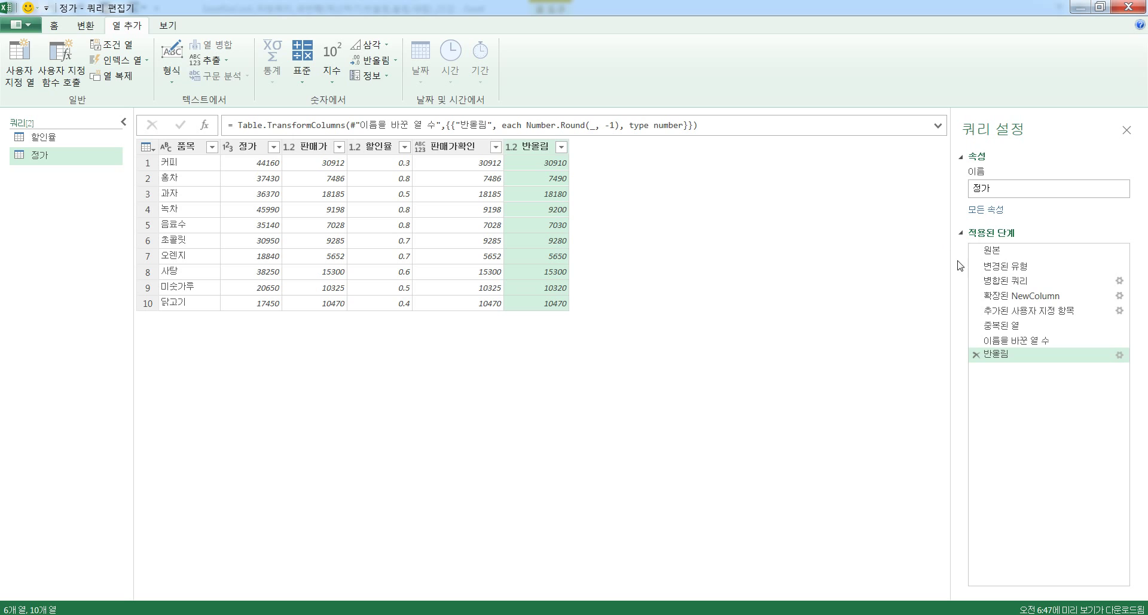
Step: Delete the rounding, column-renaming and column-duplication steps from the 정가 query's applied steps
click(1119, 356)
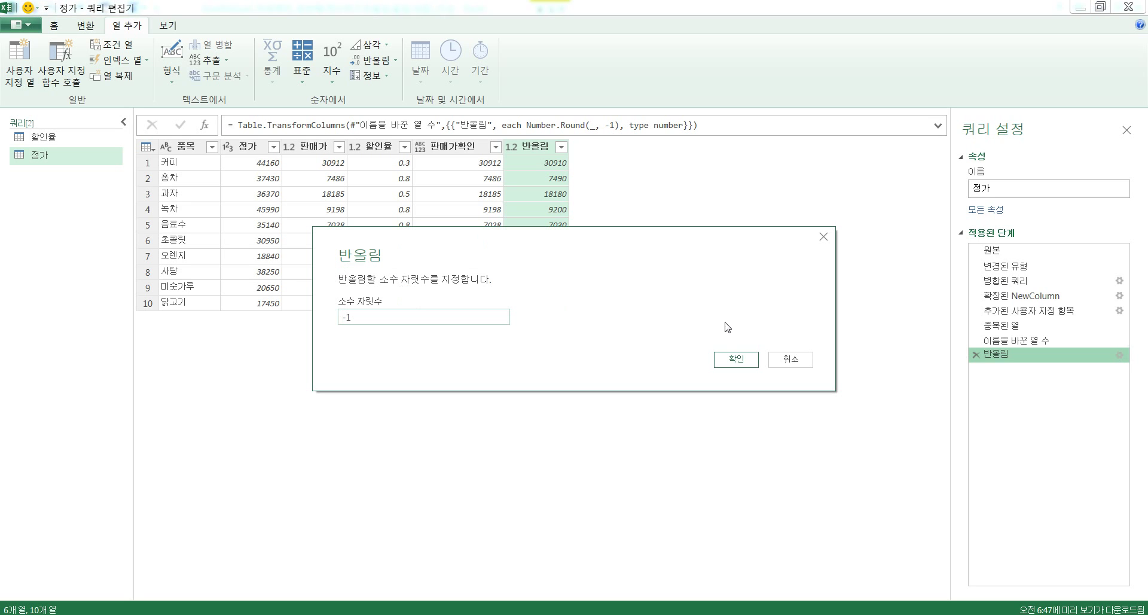
click(791, 359)
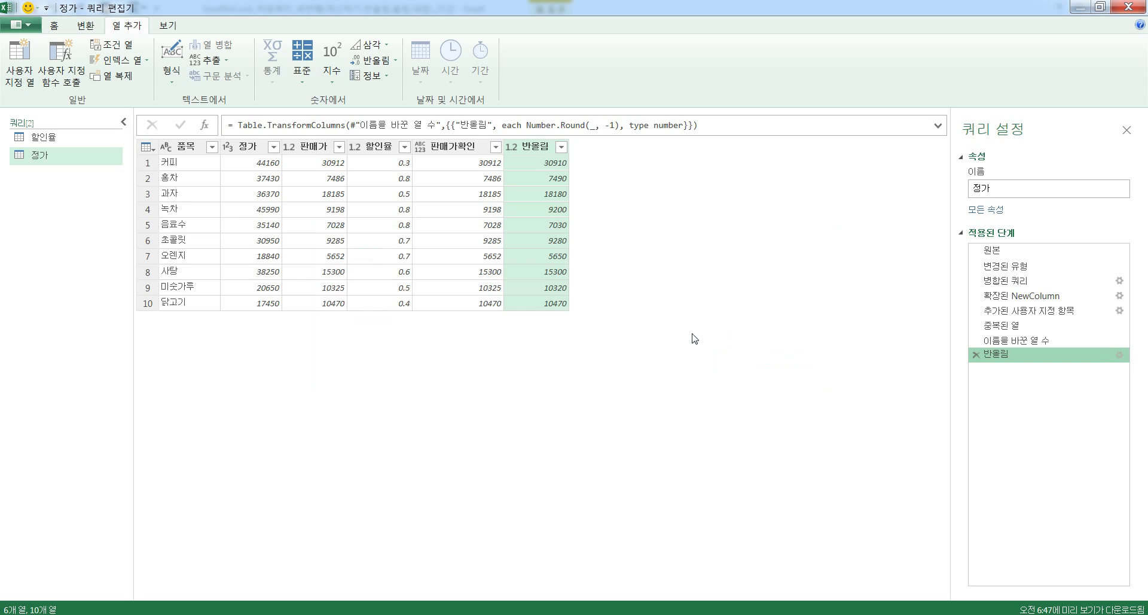
click(974, 355)
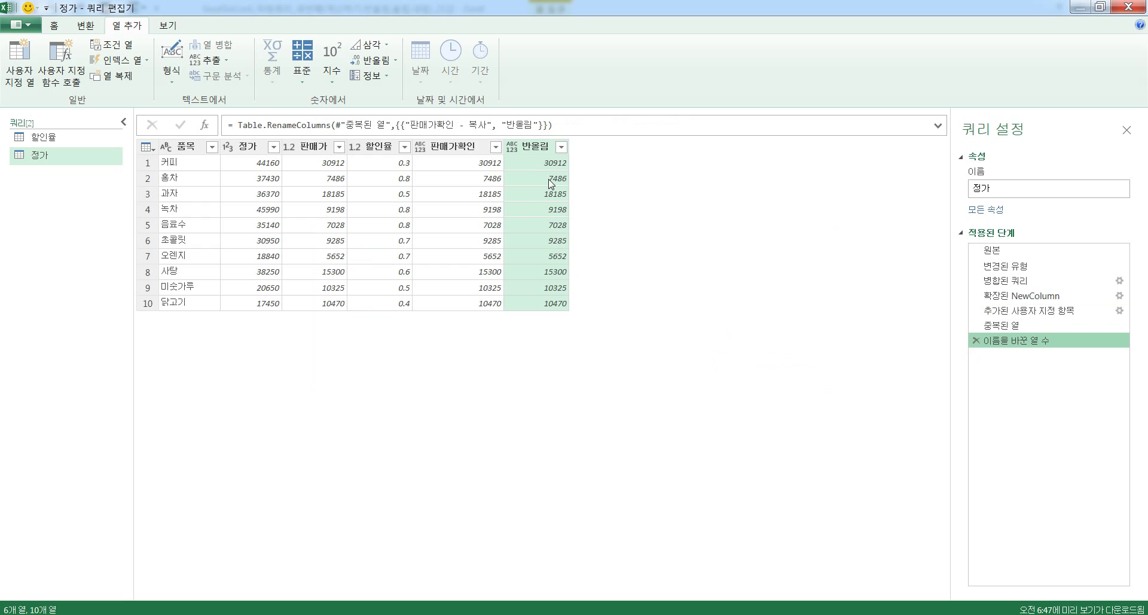
right_click(535, 149)
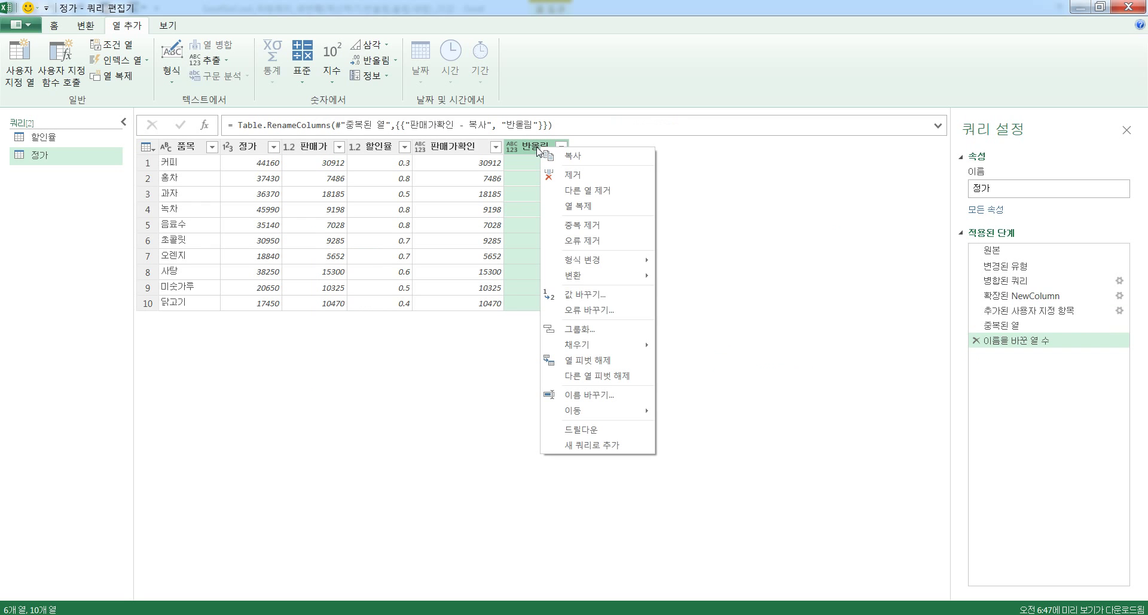
click(532, 147)
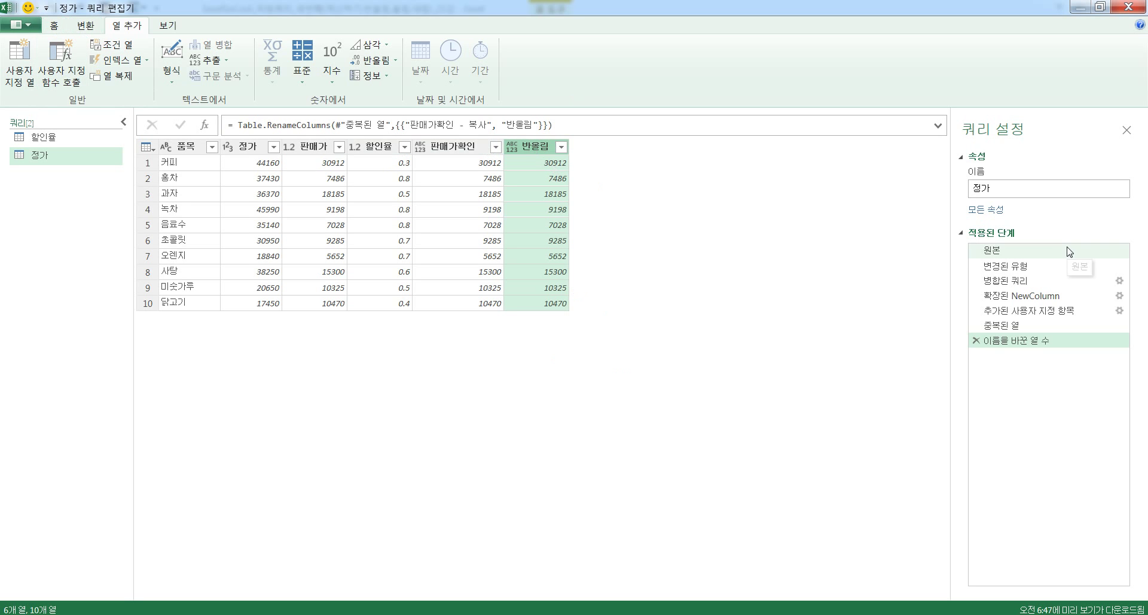
click(976, 341)
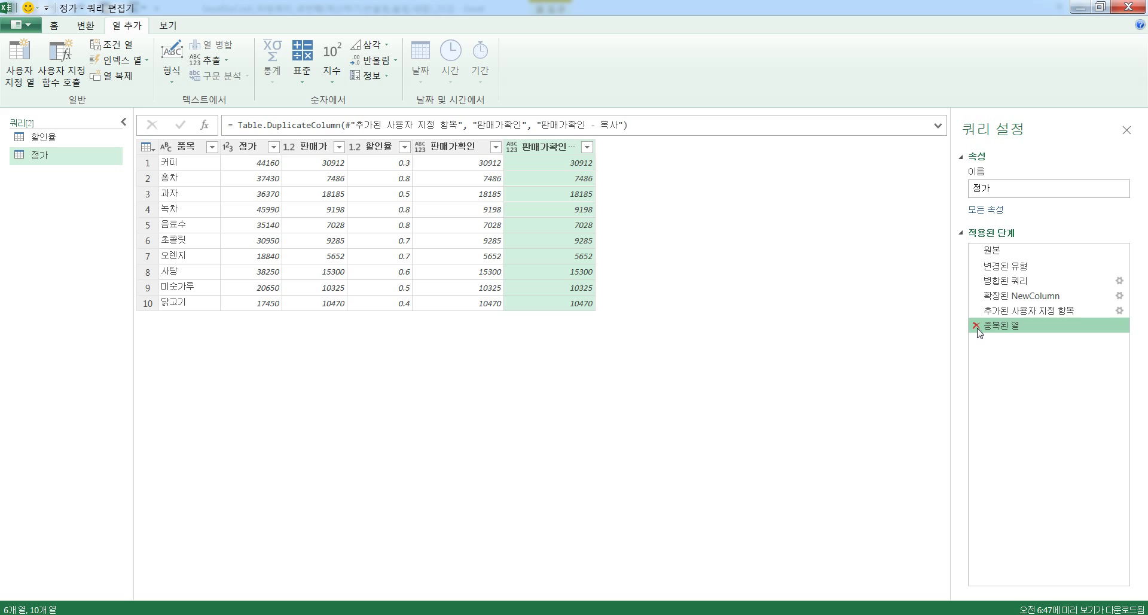
click(976, 326)
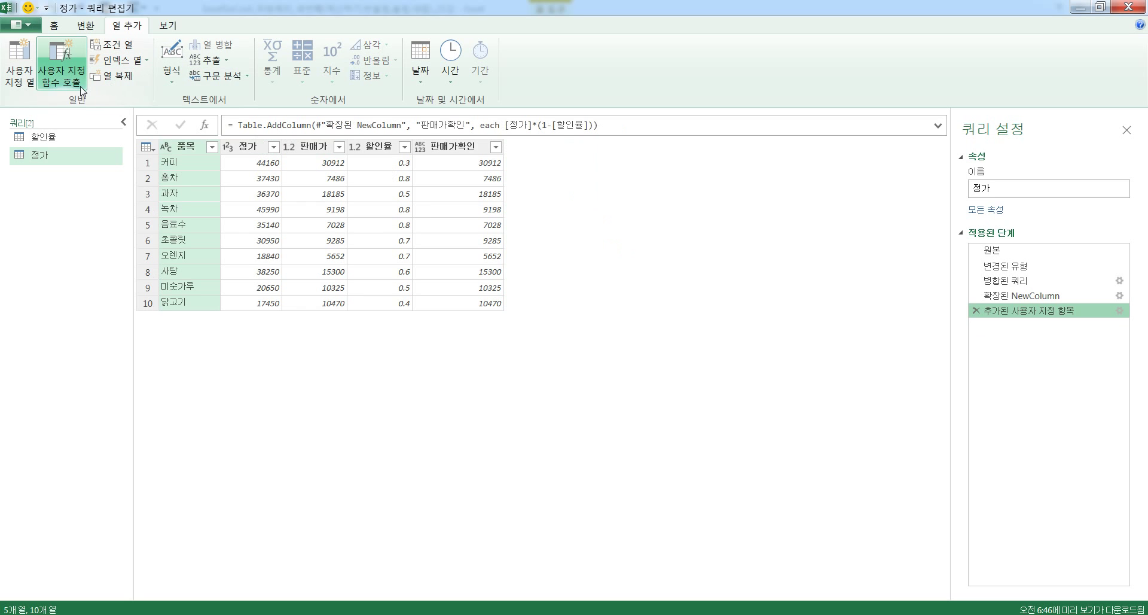
Step: Start a new custom column in the 정가 query and name it 반올림
click(33, 68)
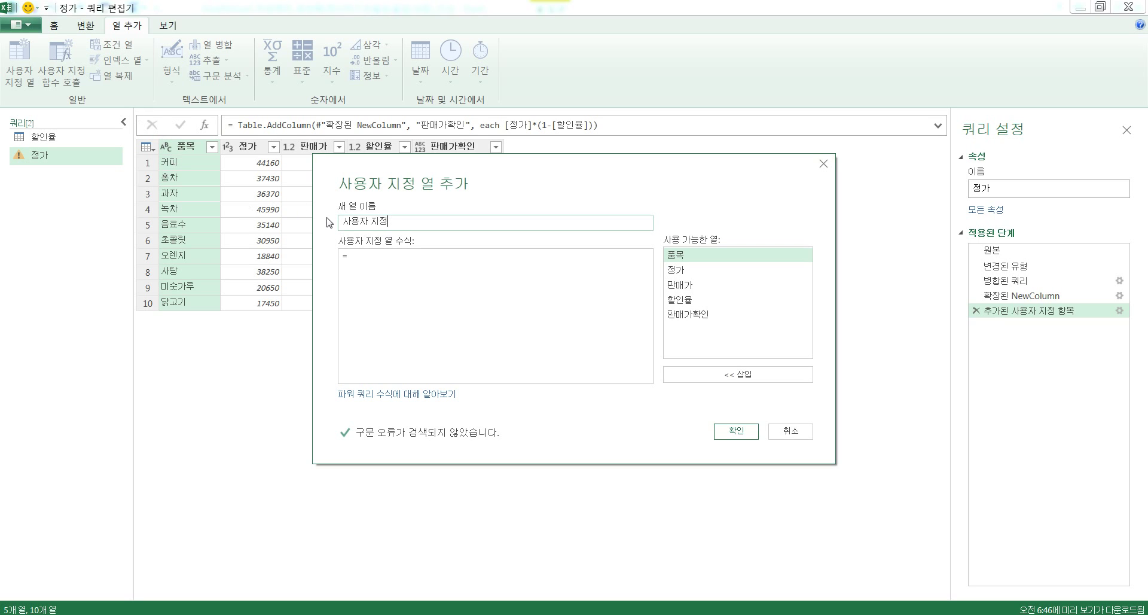
key(BackSpace)
key(BackSpace)
key(BackSpace)
key(BackSpace)
key(BackSpace)
key(BackSpace)
text(반올림)
Step: Begin the 반올림 column's formula with Number.Round( using its exact capitalisation
click(416, 257)
text(num)
key(BackSpace)
key(BackSpace)
key(BackSpace)
key(BackSpace)
text(Number.Round()
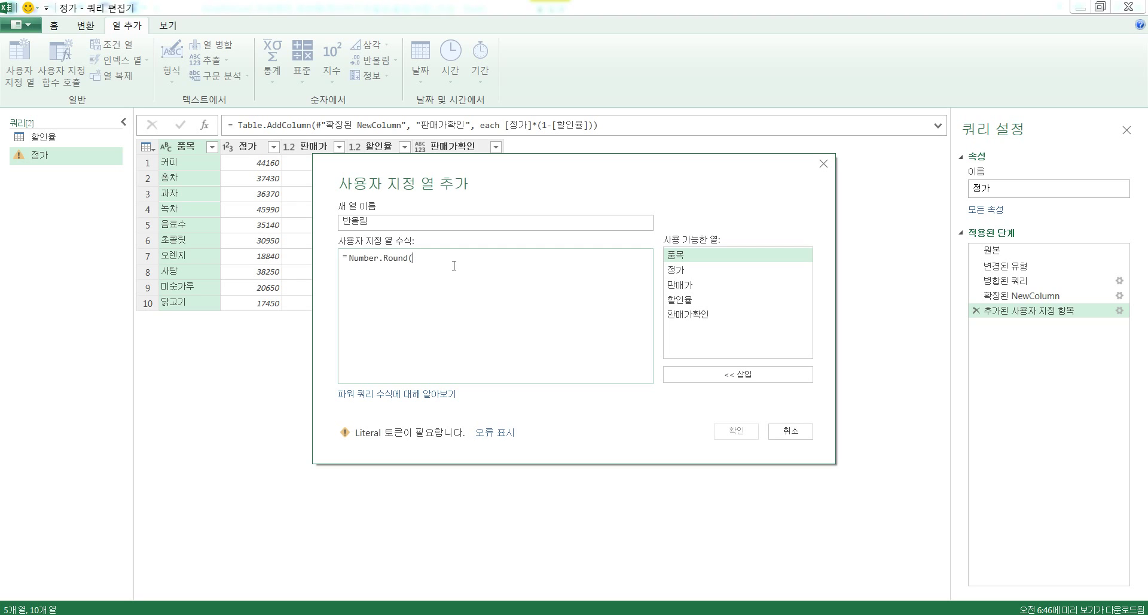
key(shift+Left)
key(shift+Left)
key(shift+Left)
key(shift+Left)
key(shift+Left)
key(shift+Left)
key(shift+Left)
key(shift+Left)
key(shift+Left)
key(shift+Left)
key(shift+Left)
key(shift+Left)
key(shift+Left)
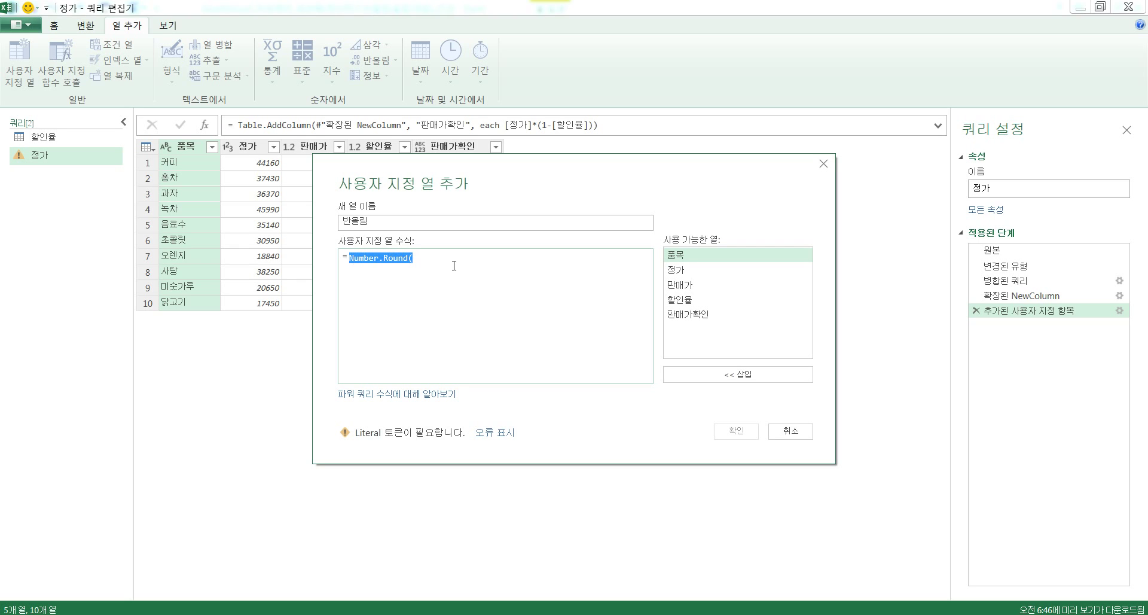
key(Right)
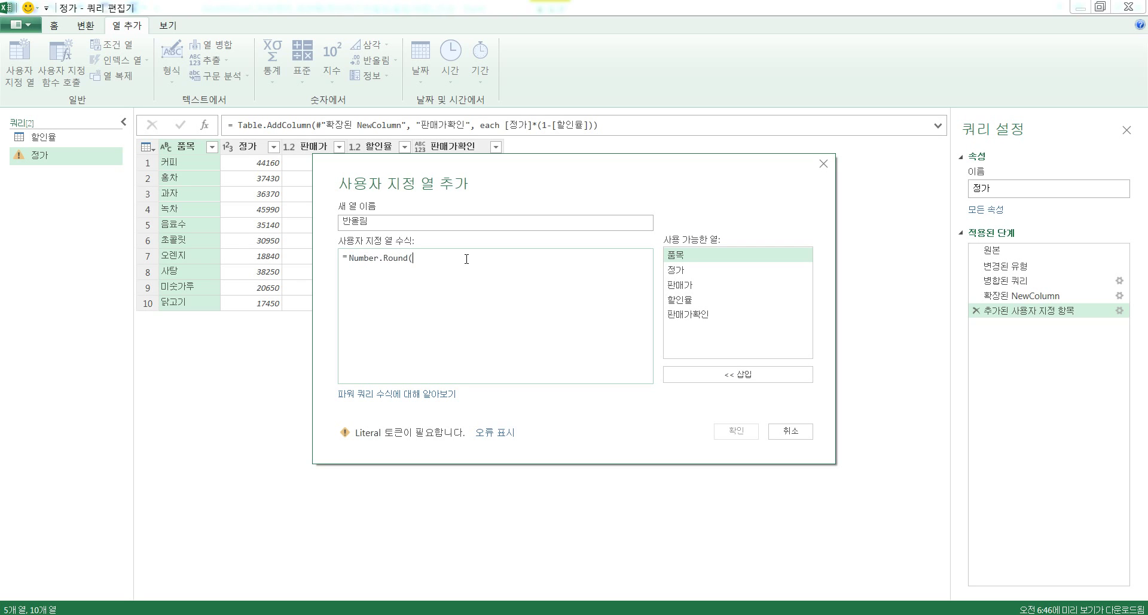
Step: Complete the formula as =Number.Round([정가]*(1-[할인율]),RoundingMode.AwayFromZero) and add the 반올림 column to the query
double_click(696, 274)
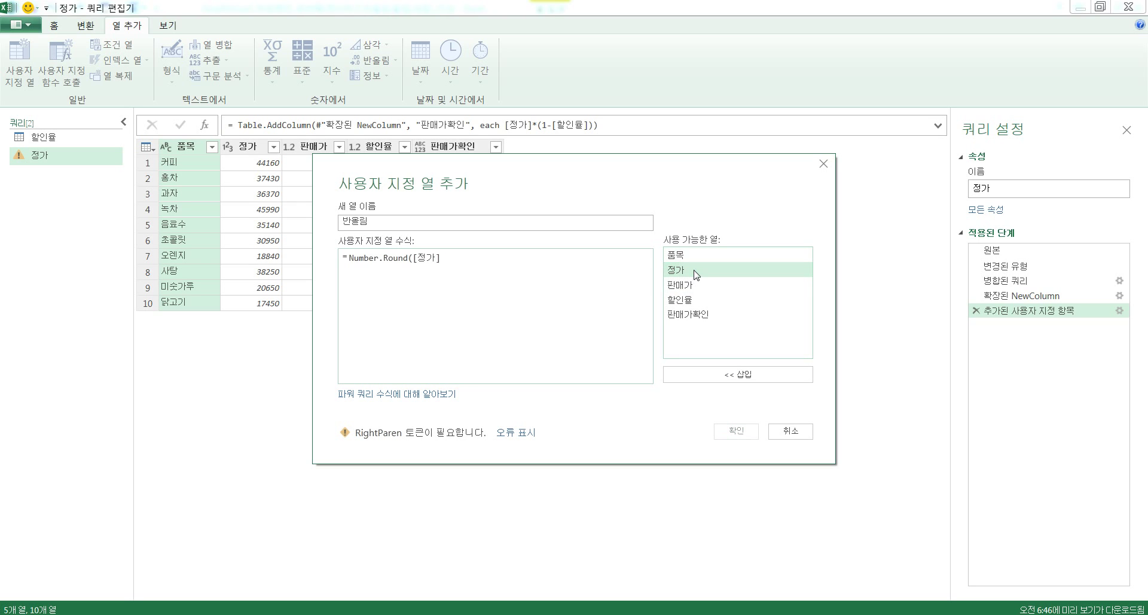
text(*)
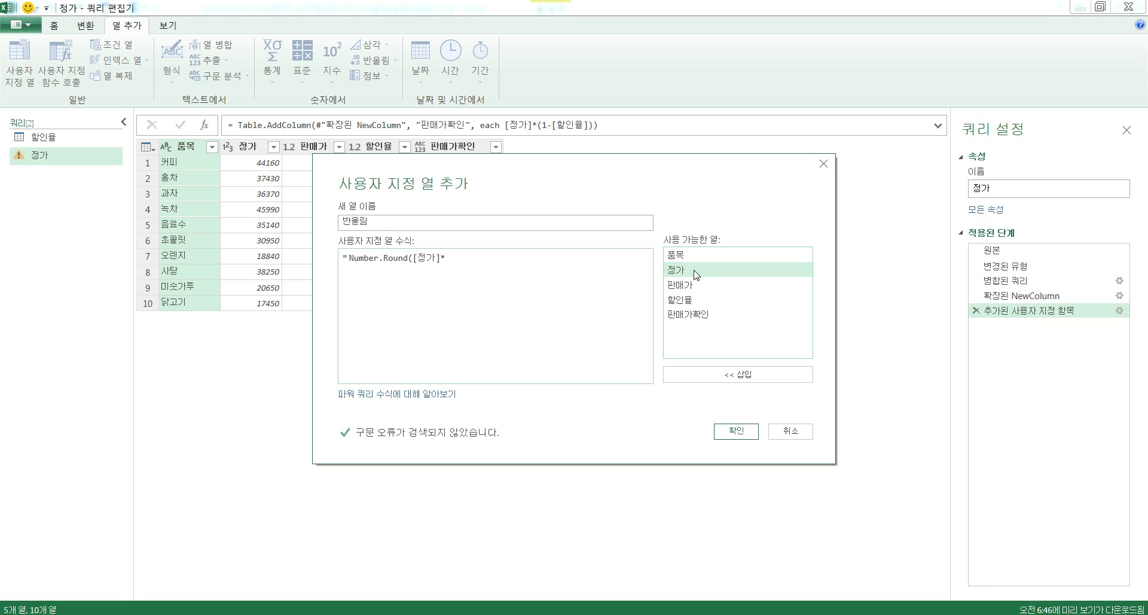
text((1-)
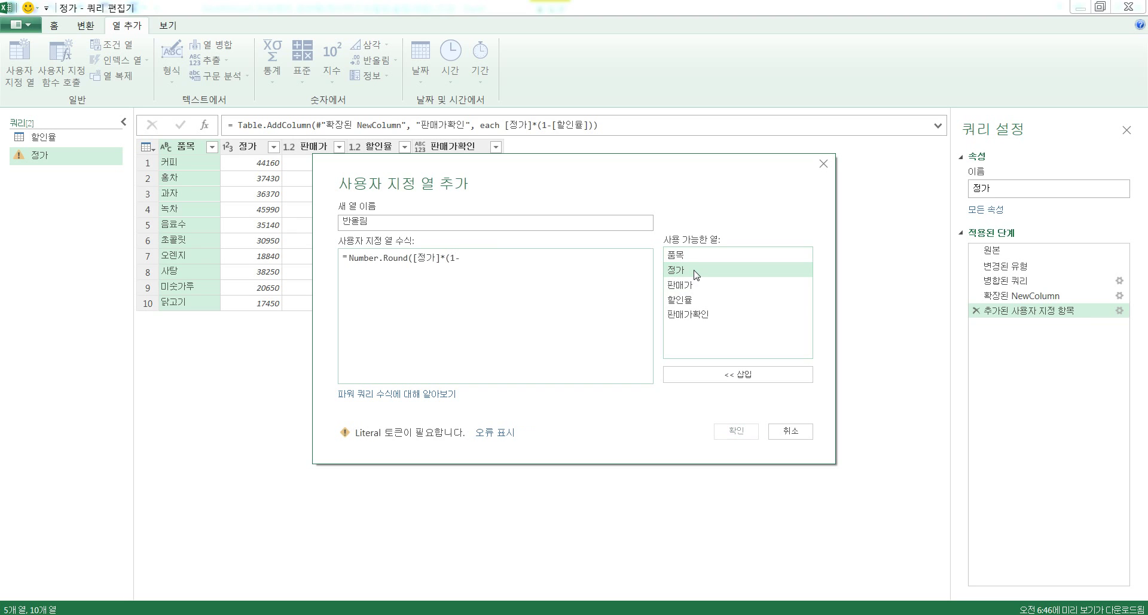
double_click(676, 302)
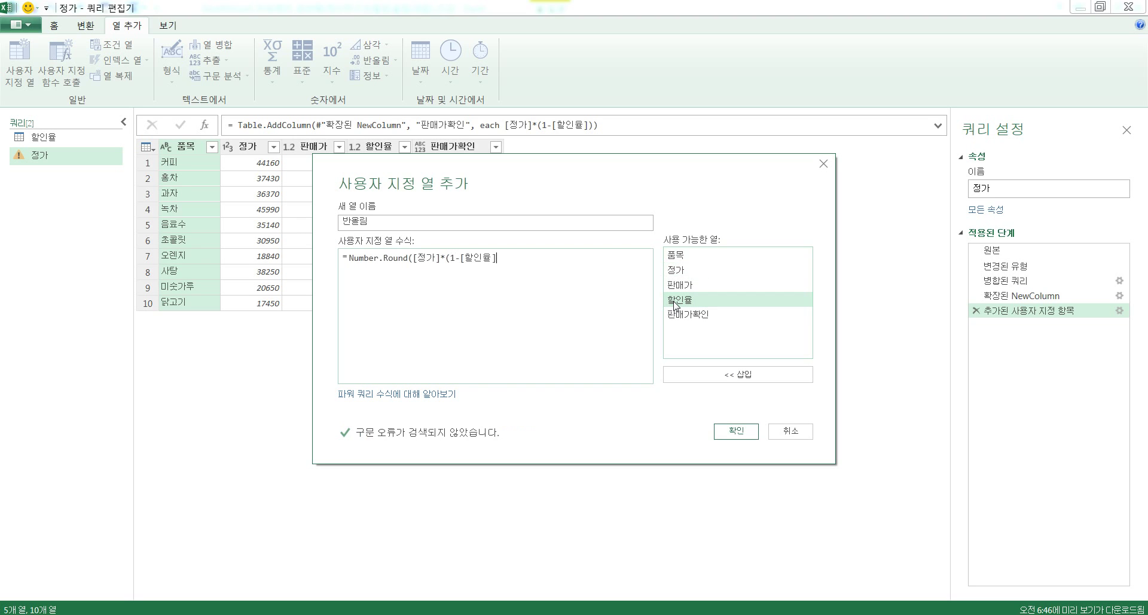
text())
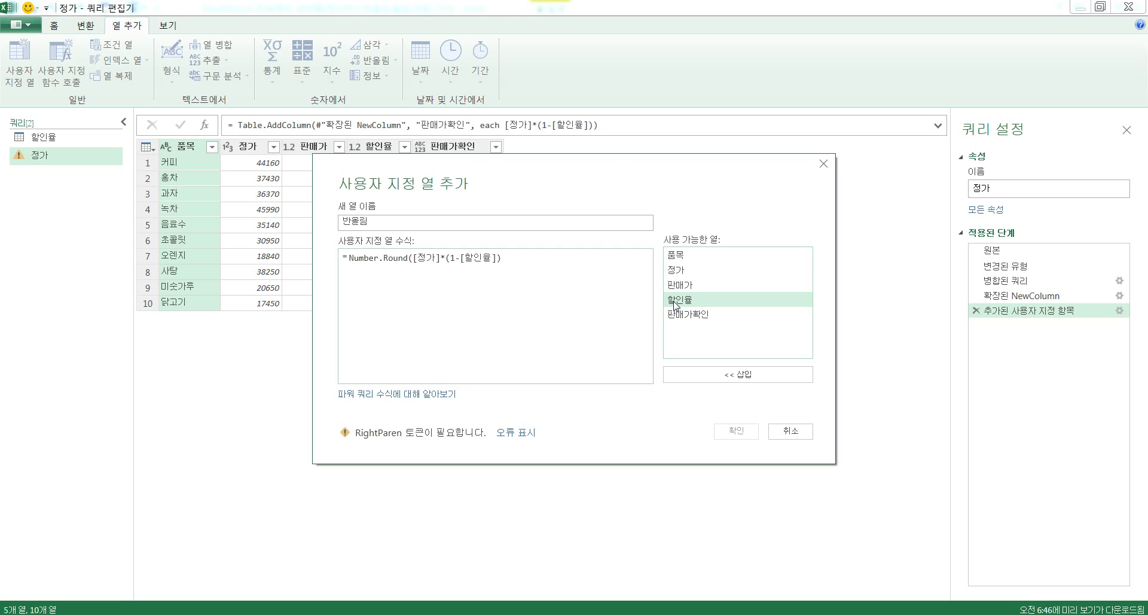
text(,)
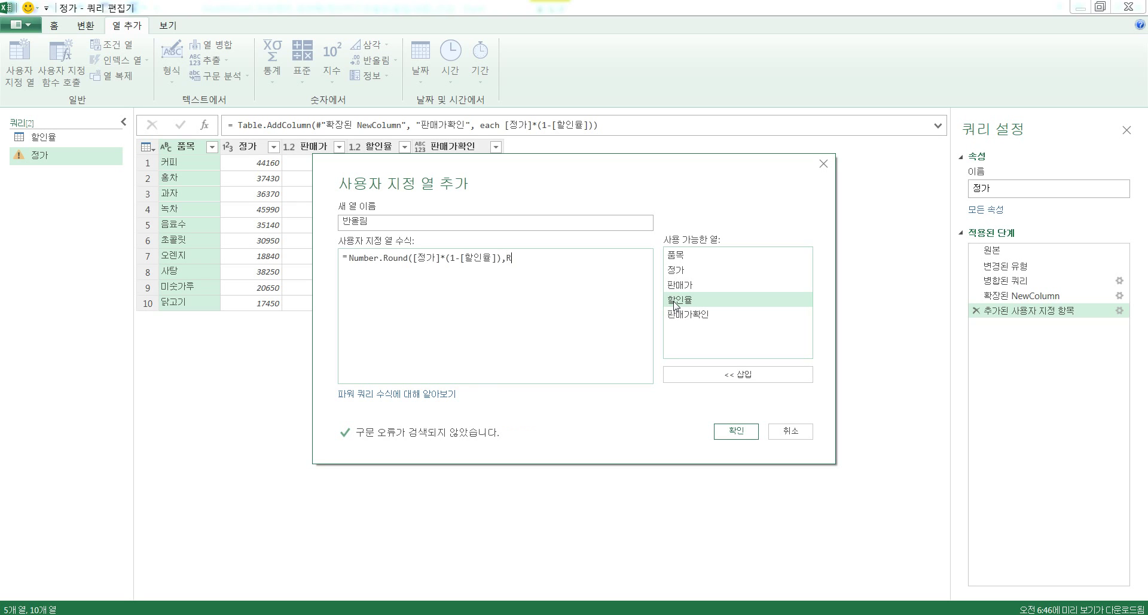
text(RoundingMode.Aww)
key(BackSpace)
text(ayFromZ)
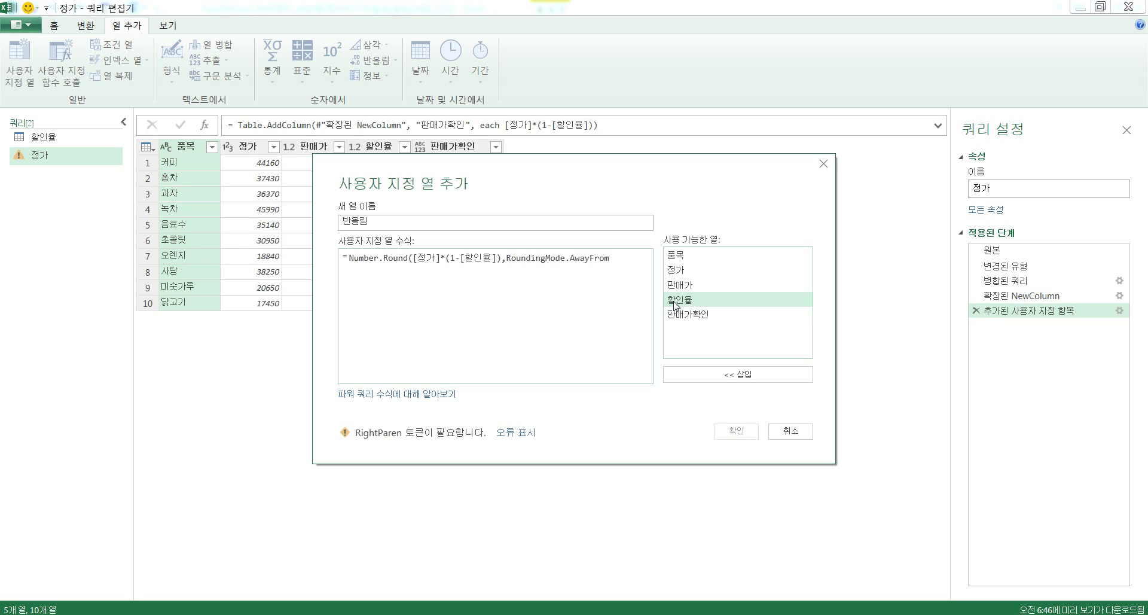
text(ero))
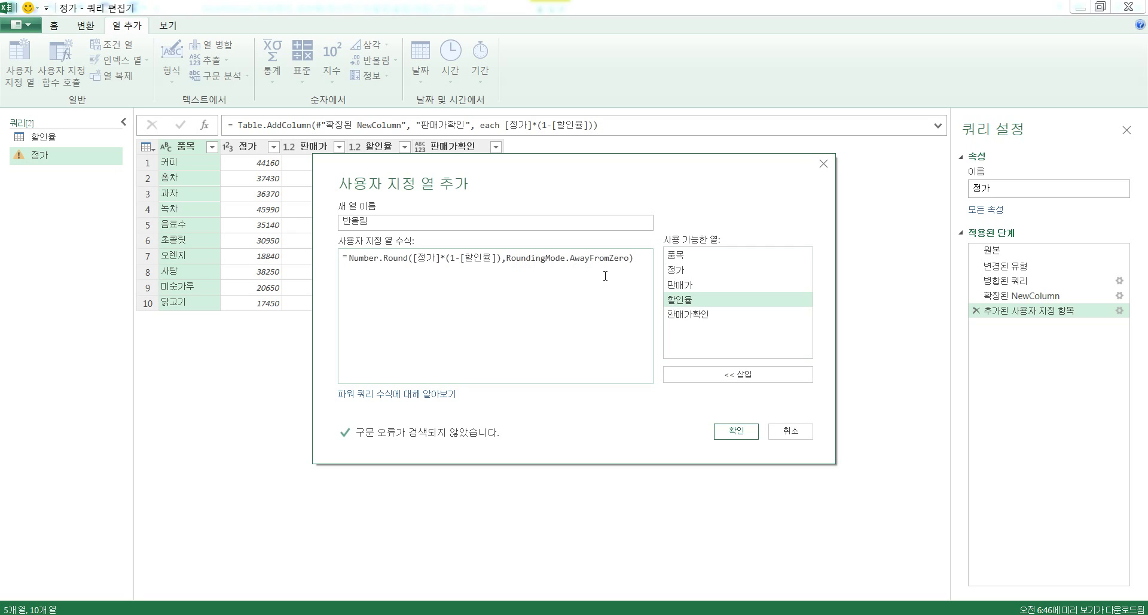
click(726, 431)
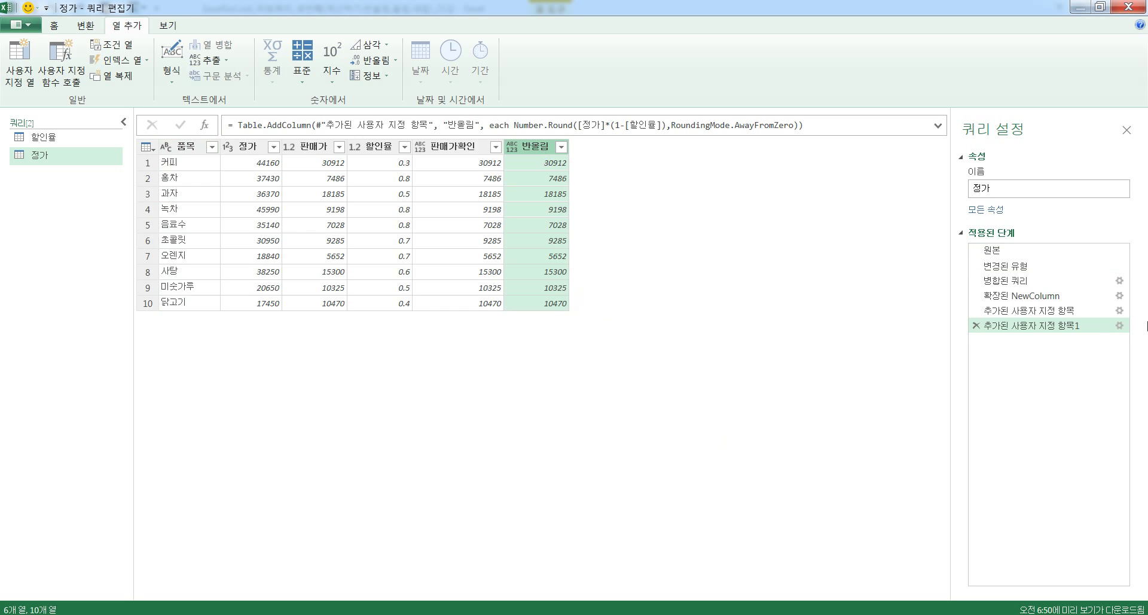
Step: Edit the 반올림 column's formula to insert -1 as the digits argument before RoundingMode.AwayFromZero
click(1120, 326)
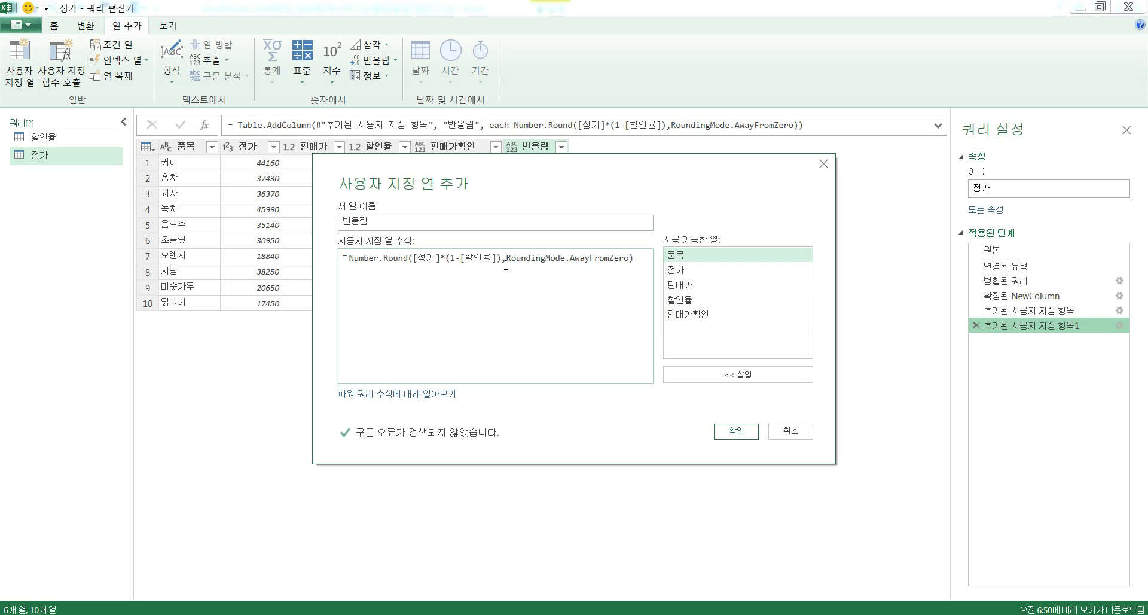
text(-1)
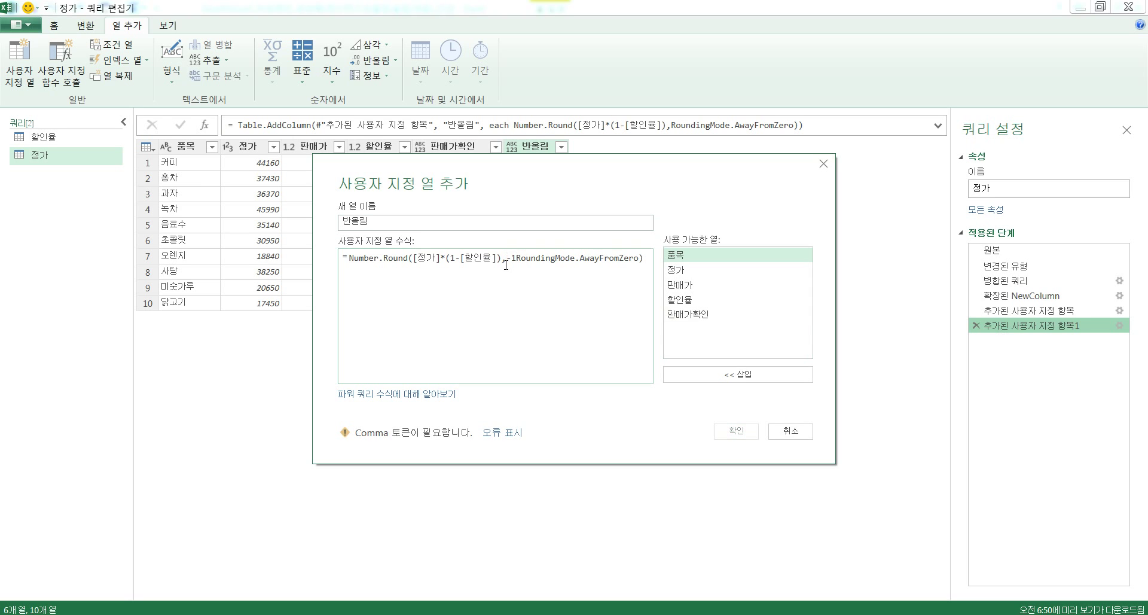
text(,)
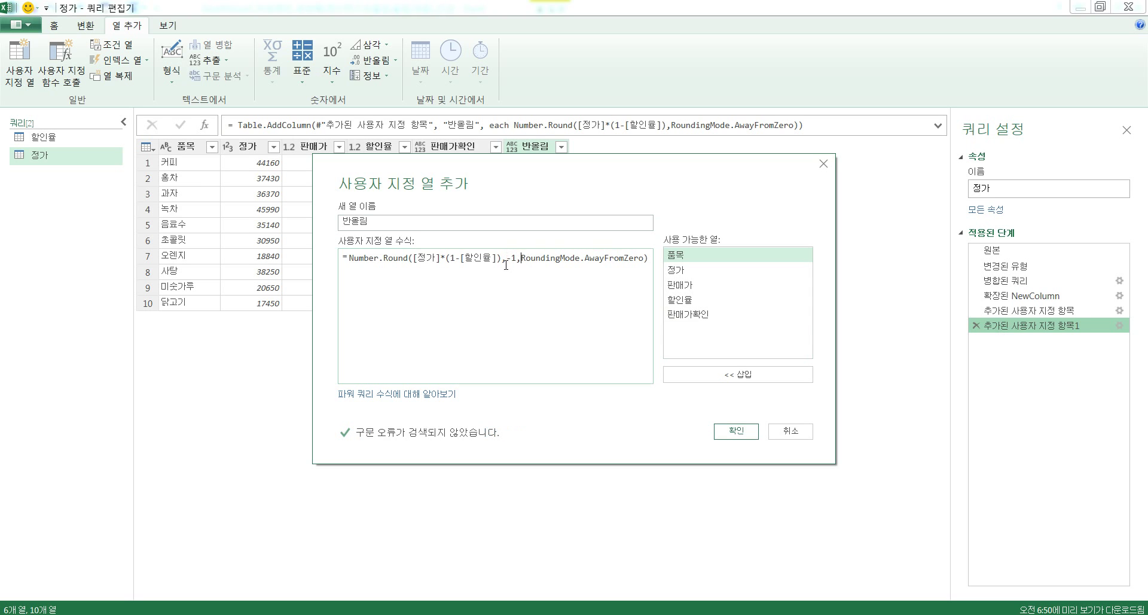
click(728, 441)
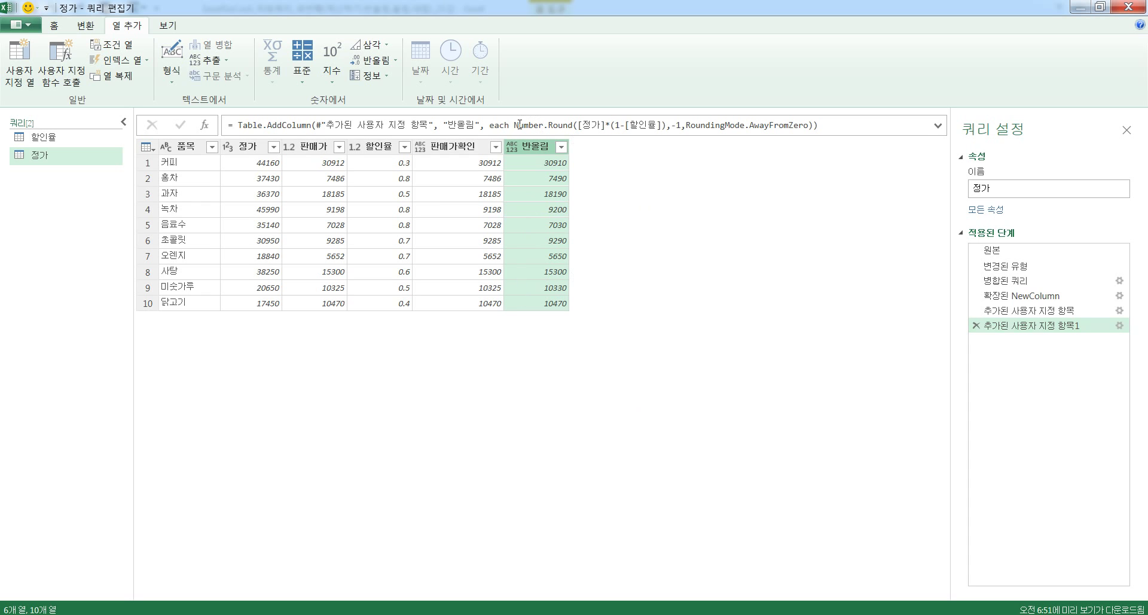
Step: Copy the Number.Round expression from the 반올림 column's formula
drag(514, 126, 848, 135)
key(ctrl+c)
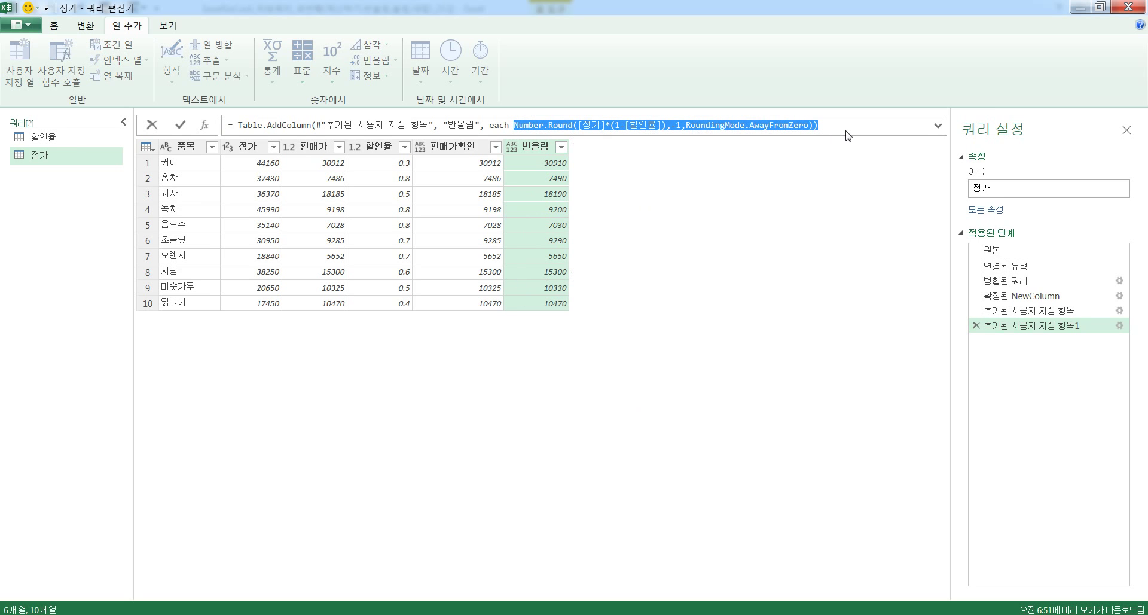
click(681, 143)
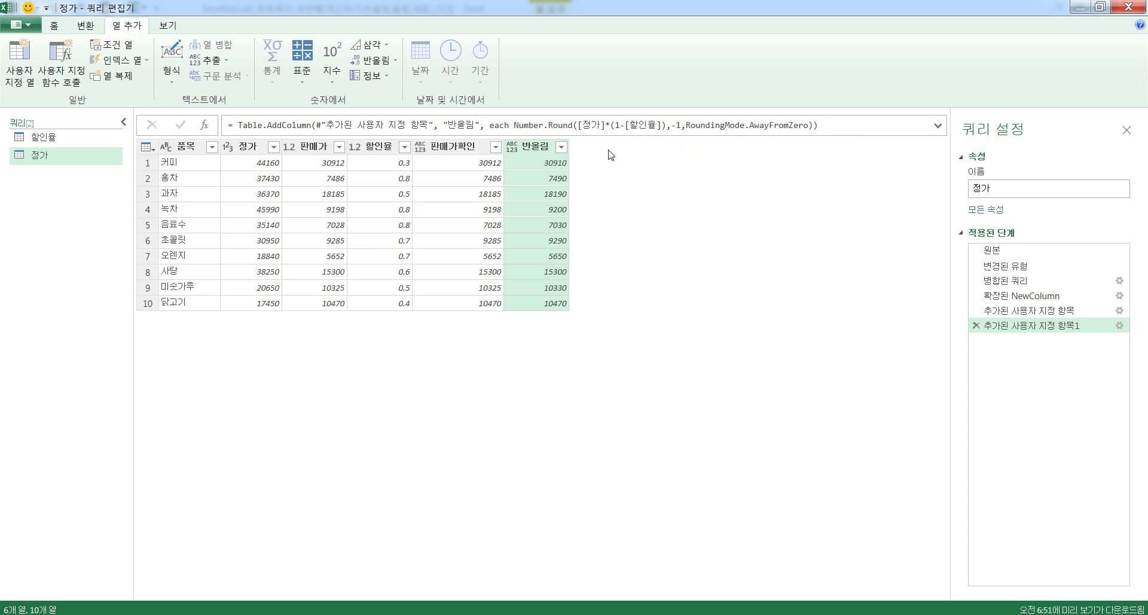
Step: Start a new custom column in the 정가 query and name it 내림
click(30, 71)
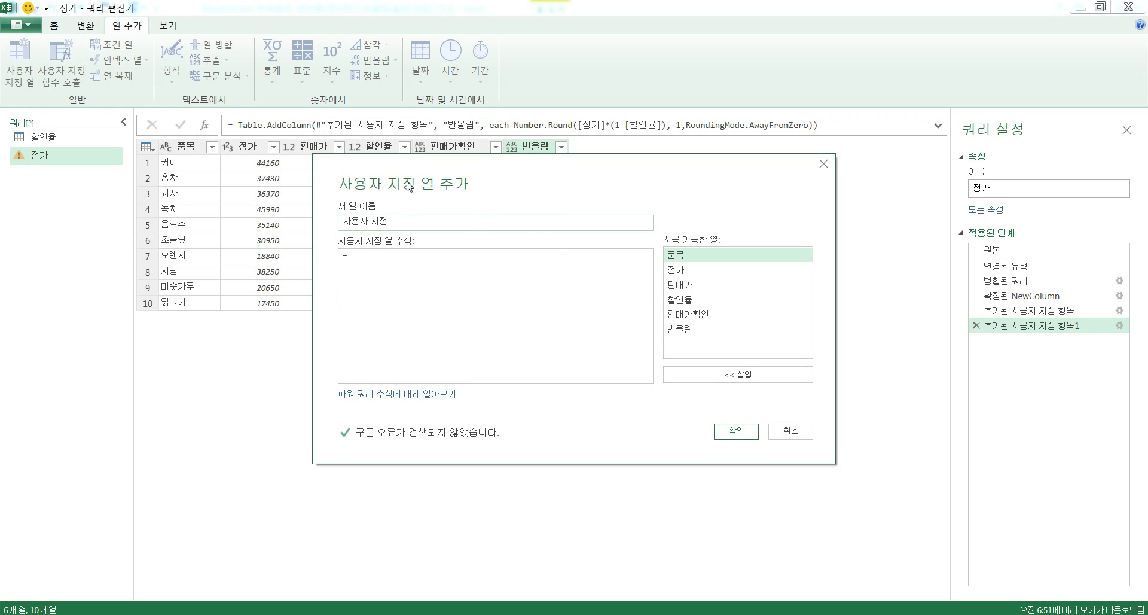
key(Delete)
key(Delete)
key(Delete)
key(Delete)
key(Delete)
key(Delete)
text(ㄴ)
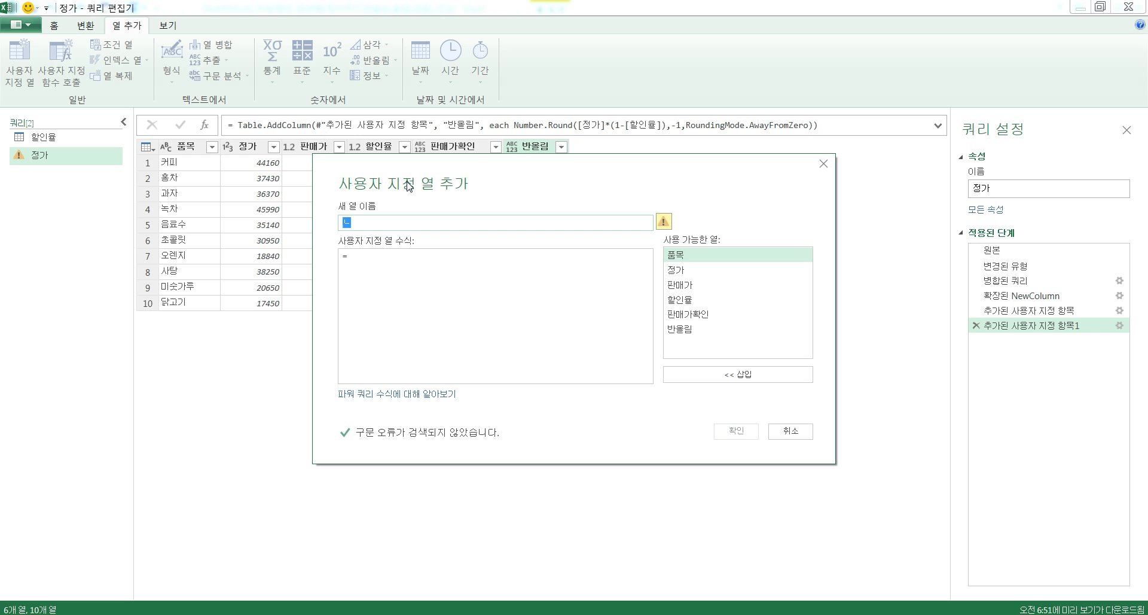
text(ㅐ림)
Step: Paste the copied Number.Round expression as the 내림 formula, removing the extra closing parenthesis and the RoundingMode.AwayFromZero argument
click(392, 277)
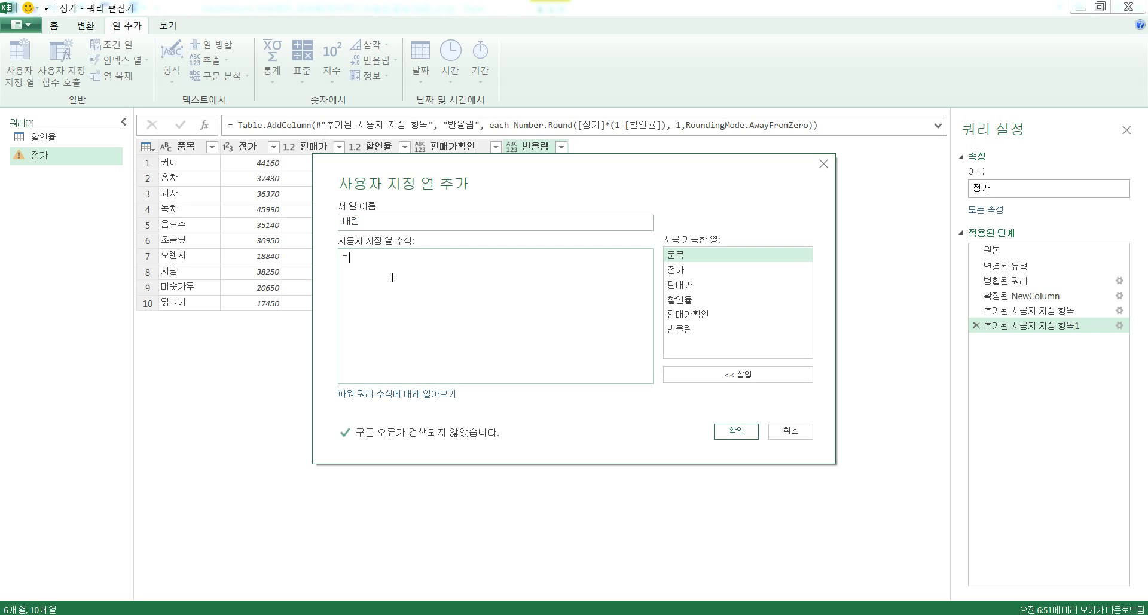
key(ctrl+v)
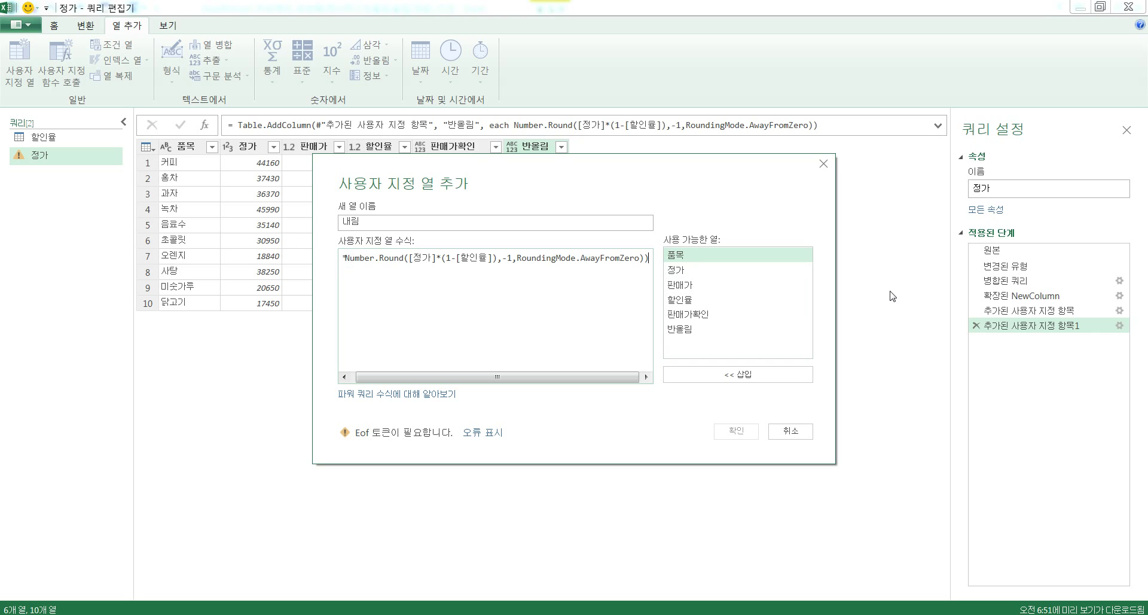
key(BackSpace)
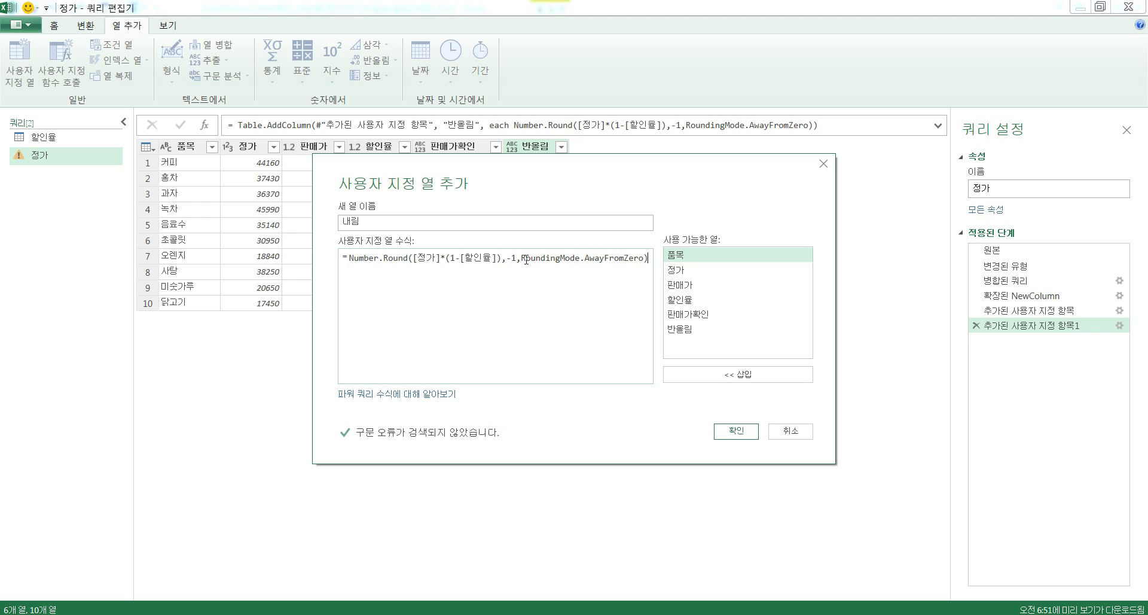
drag(518, 258, 644, 258)
key(Delete)
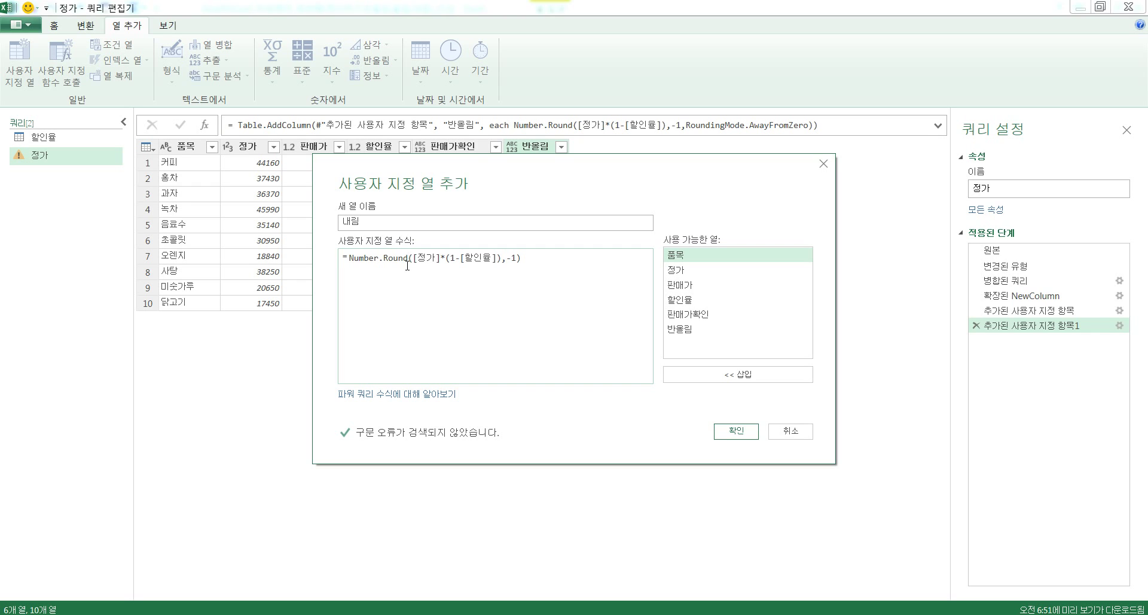
Step: Change the function to Number.RoundDown, giving Number.RoundDown([정가]*(1-[할인율]),-1), and add the 내림 column to the query
text(ㅇ)
key(BackSpace)
text(Down)
click(747, 436)
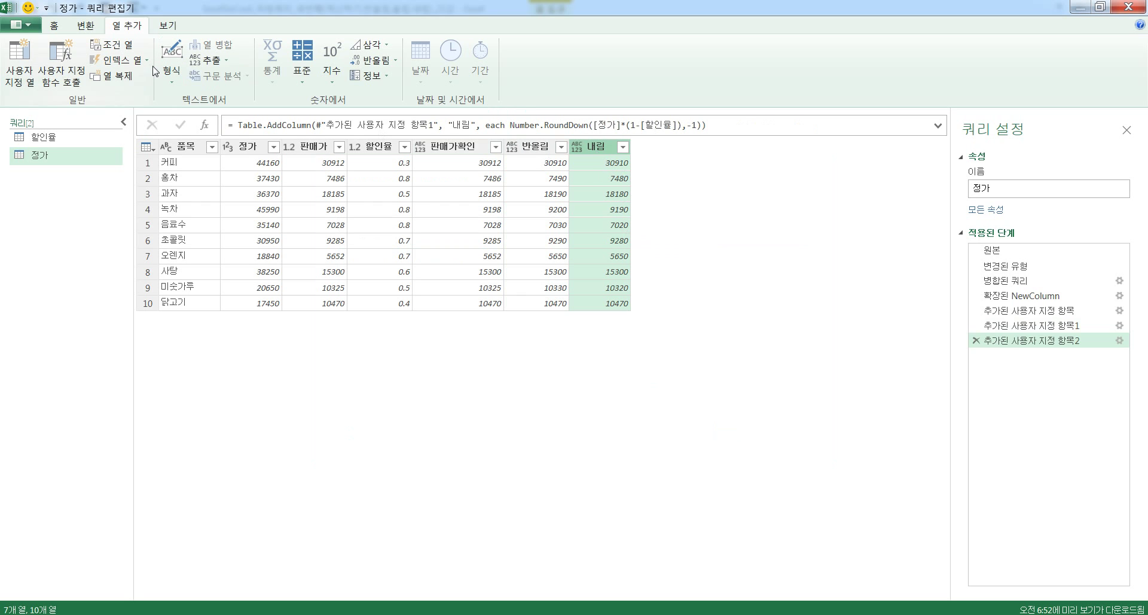
Step: Start another custom column in the 정가 query and name it 올림
click(14, 58)
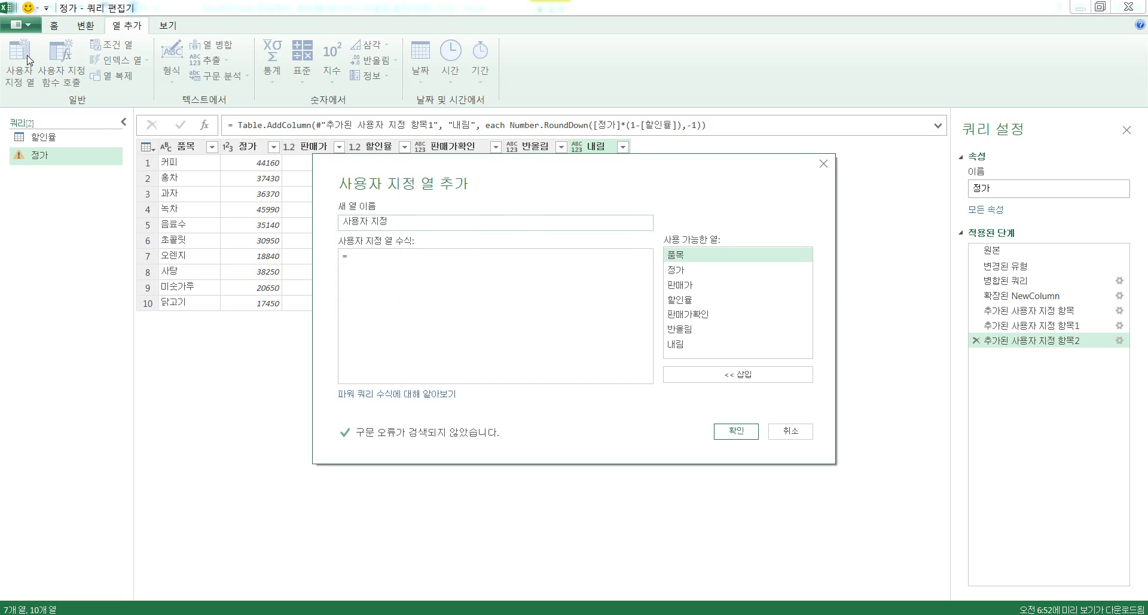
key(BackSpace)
text(올)
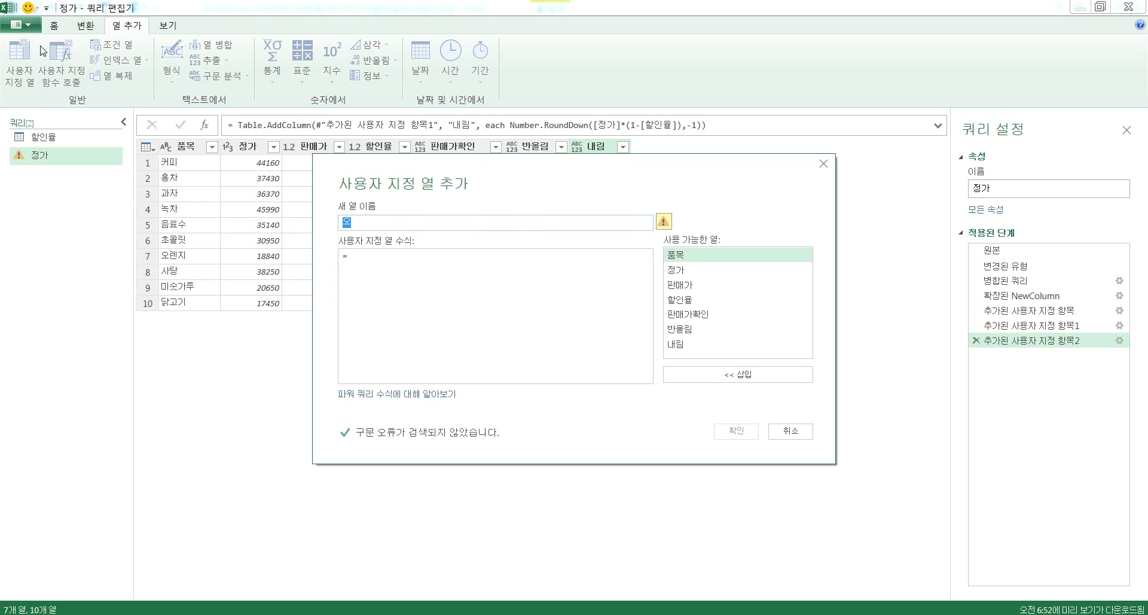
text(림)
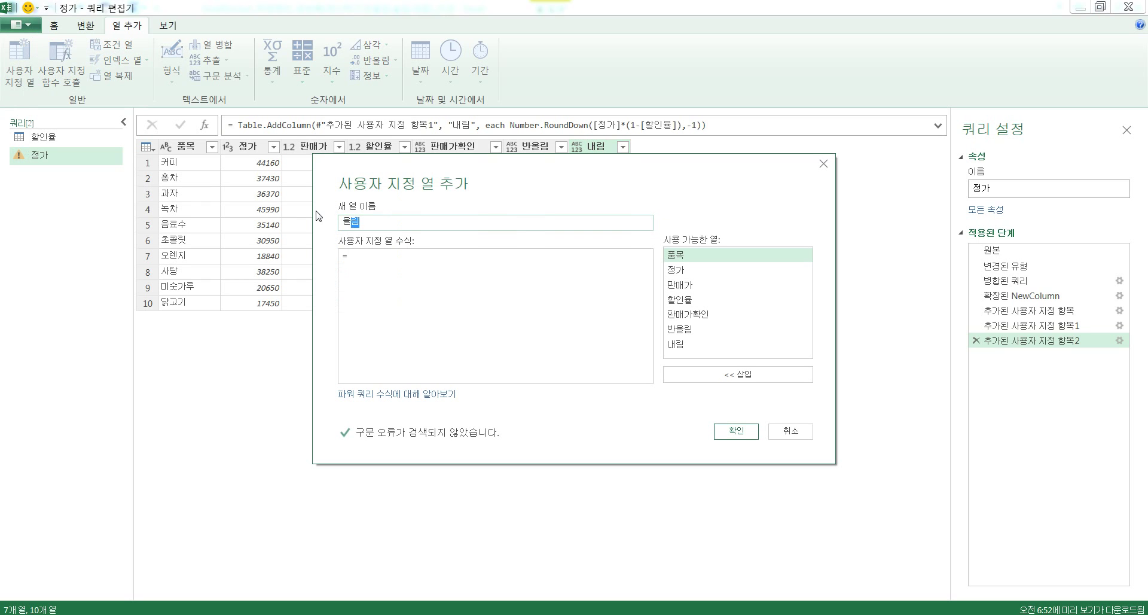
Step: Adapt the copied Number.Round expression into =Number.RoundUp([정가]*(1-[할인율]),-1) and add the 올림 column to the query
click(429, 256)
key(ctrl+v)
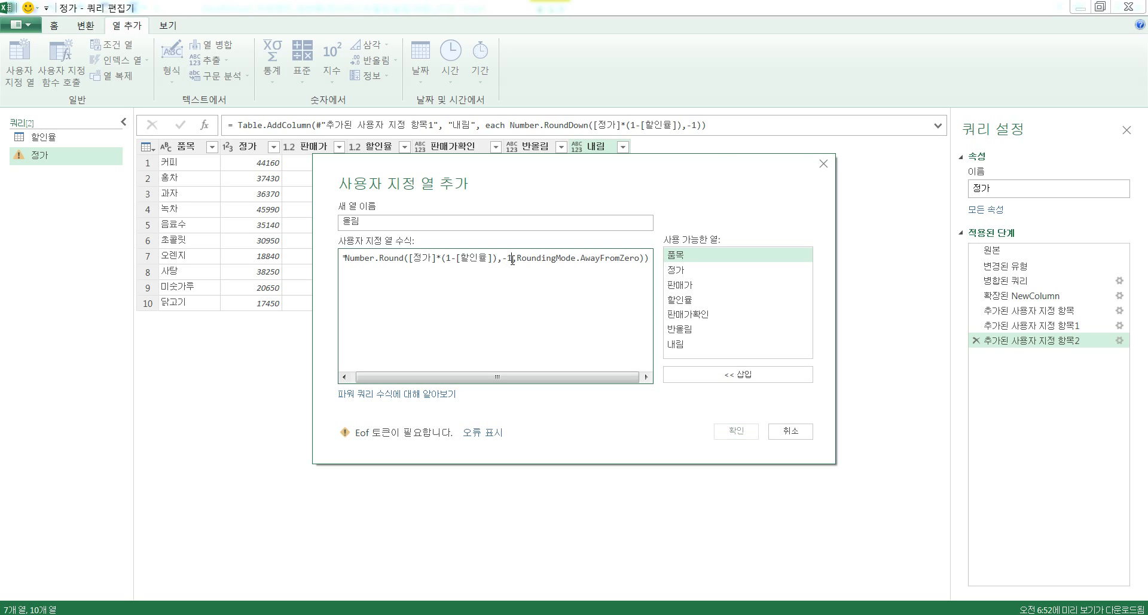
drag(511, 258, 598, 259)
key(Delete)
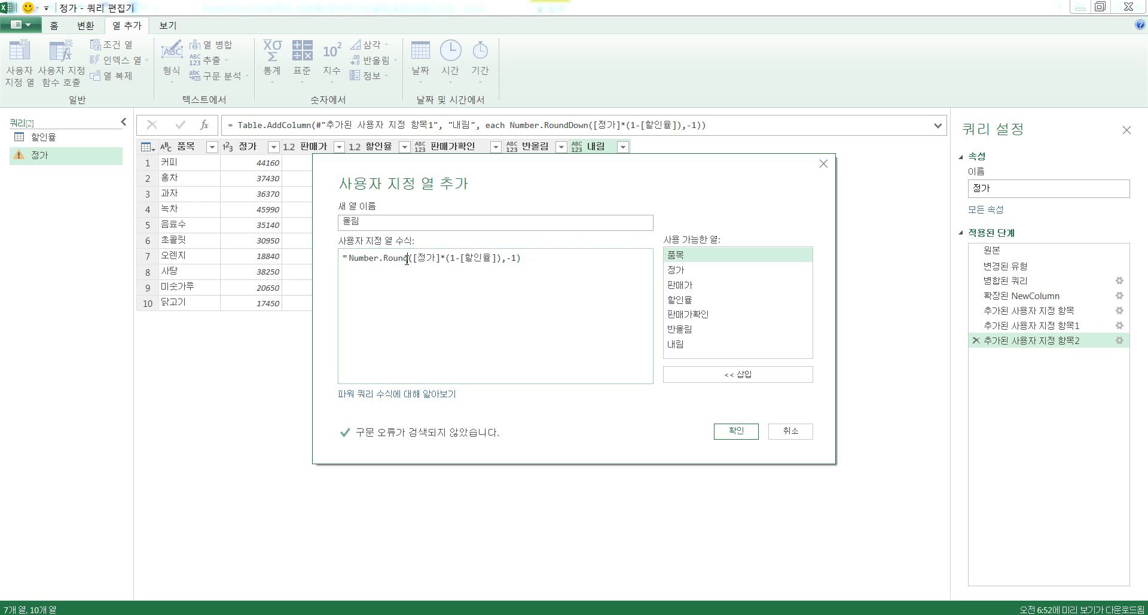
text(Up)
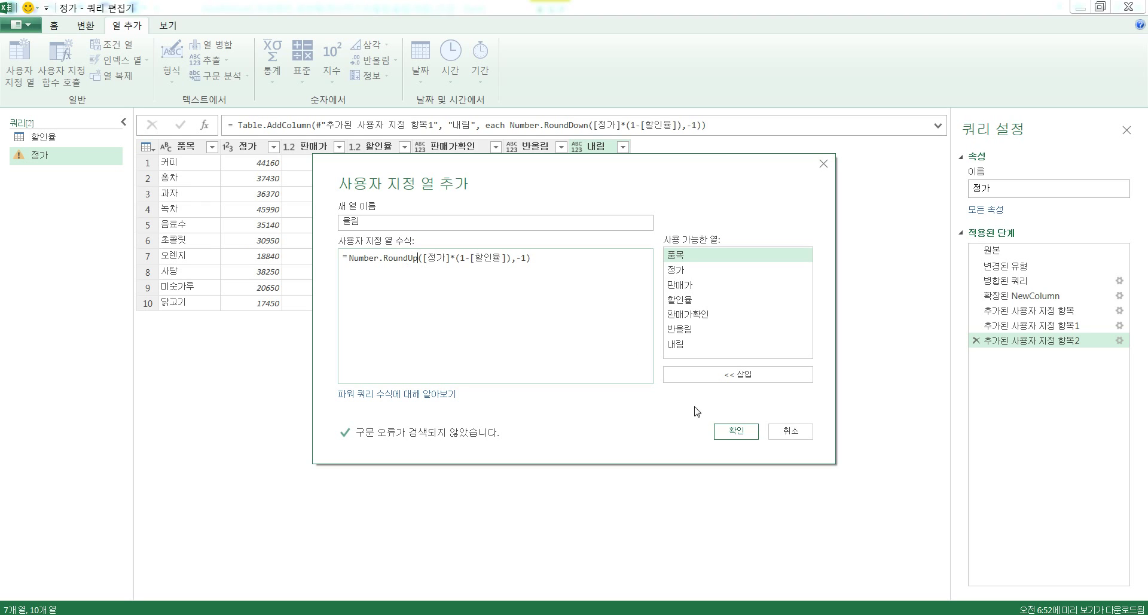
click(733, 427)
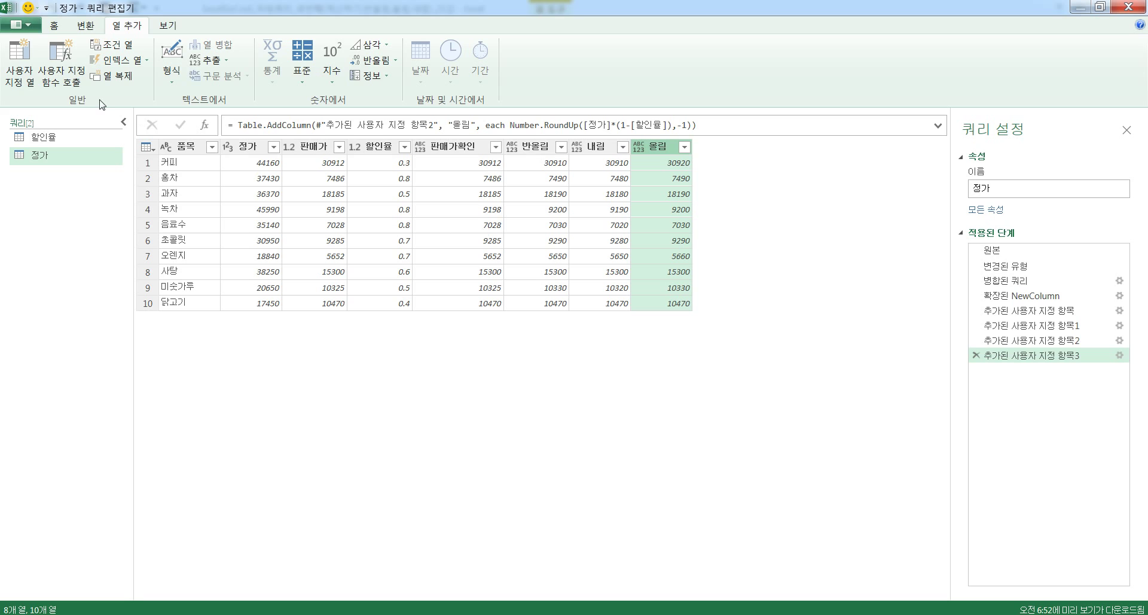
Step: Close the query editor and load the 정가 query into a worksheet
click(54, 25)
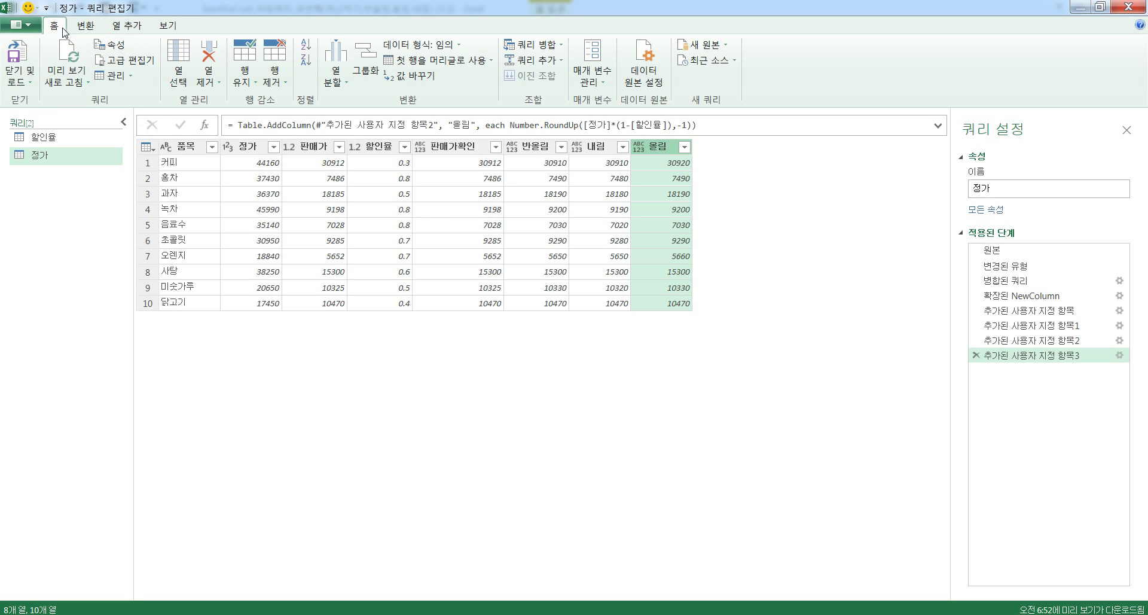
click(27, 76)
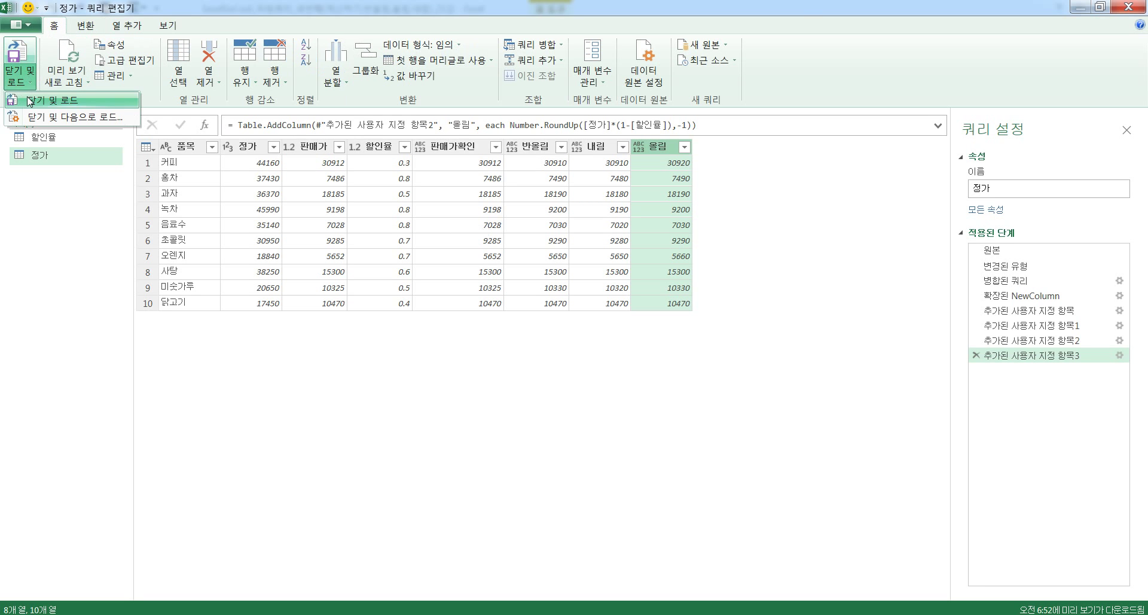
click(28, 102)
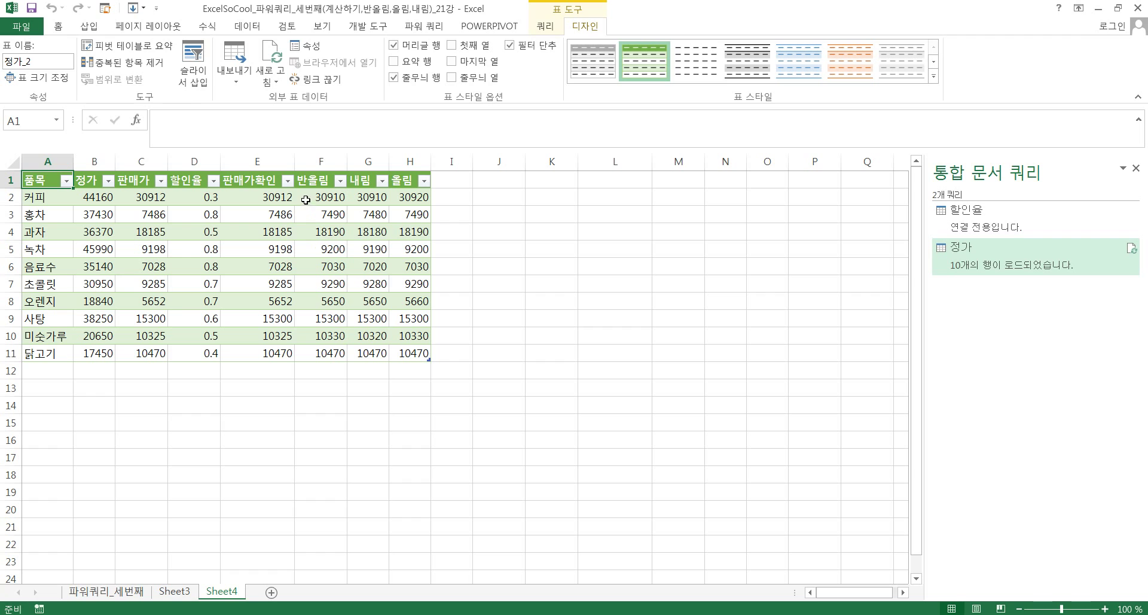
Step: Copy the 반올림, 내림 and 올림 columns with their headers, F1:H11, from the loaded query table
click(324, 183)
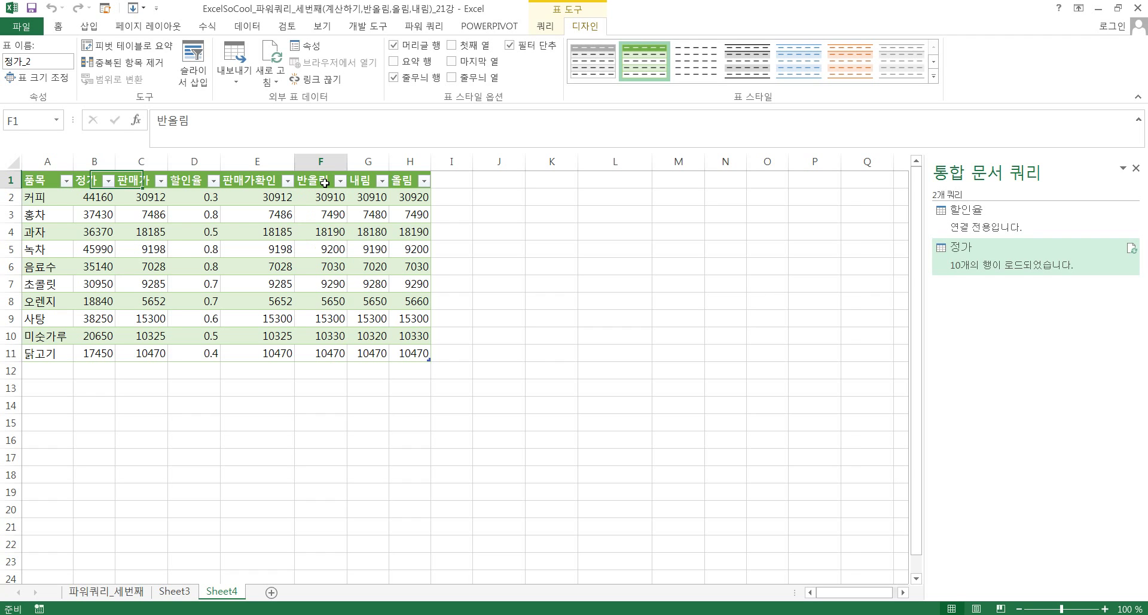
drag(325, 183, 409, 347)
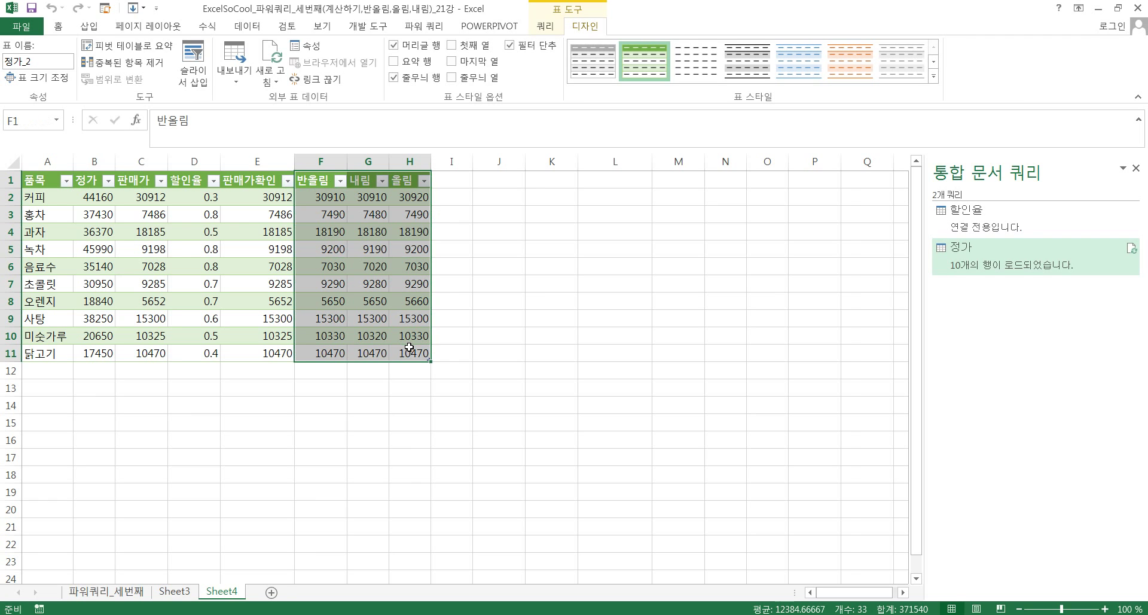
key(ctrl+c)
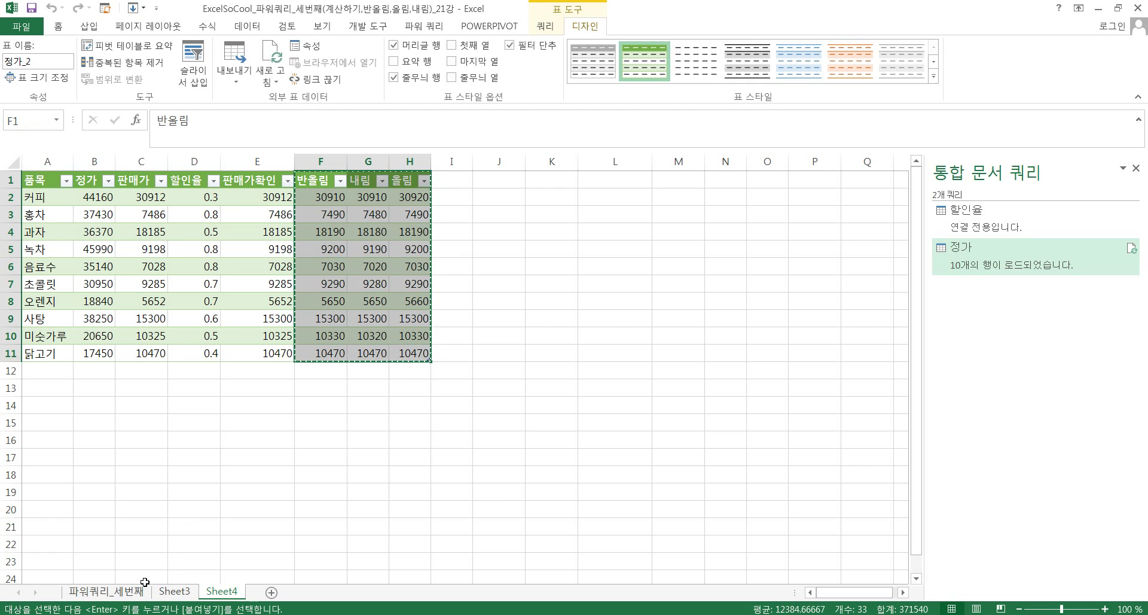
Step: Try to insert the copied cells at H6 on the 파워쿼리_세번째 sheet, shifting existing cells right
click(129, 592)
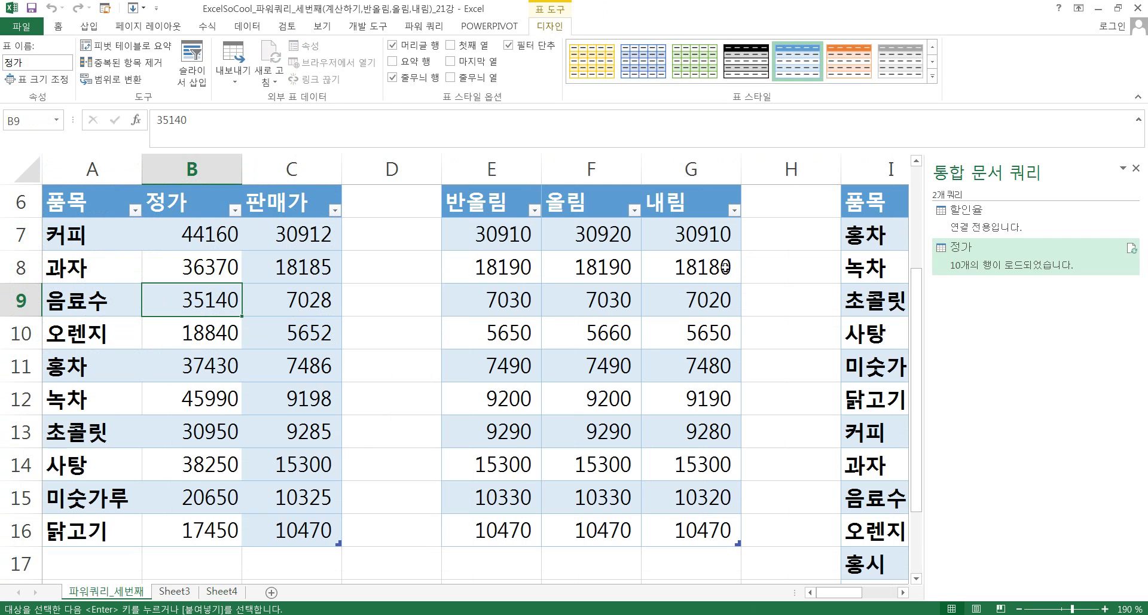
click(791, 215)
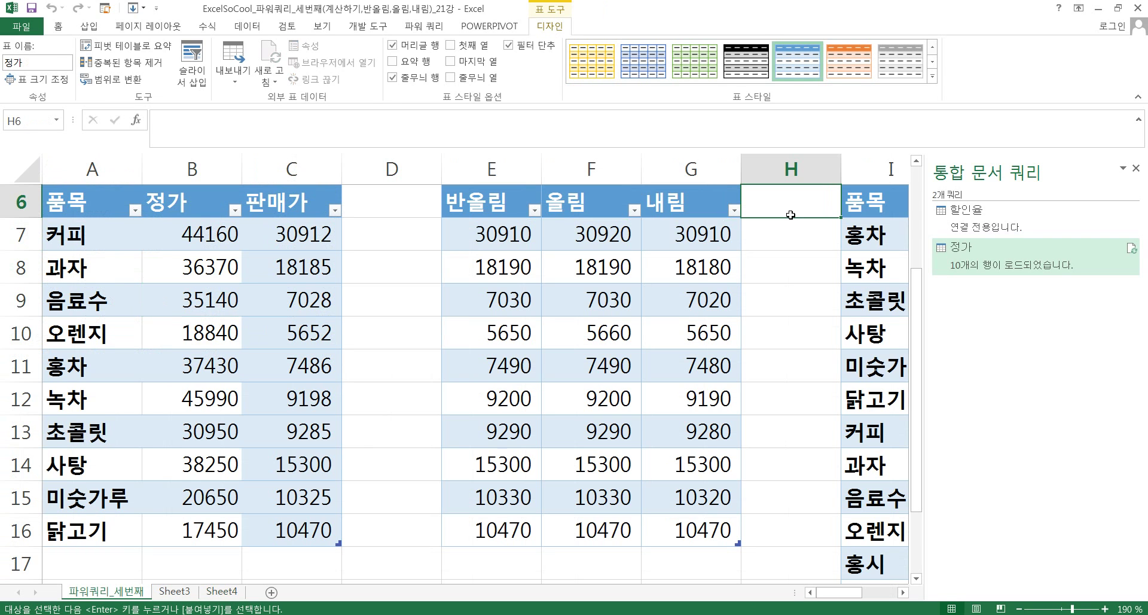
right_click(792, 211)
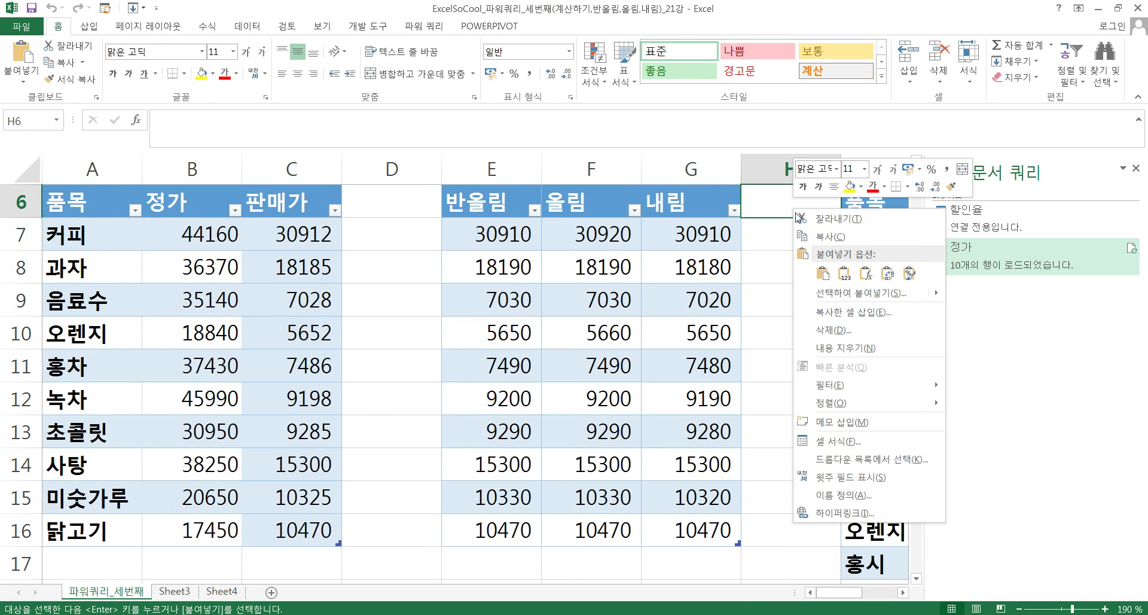
click(840, 312)
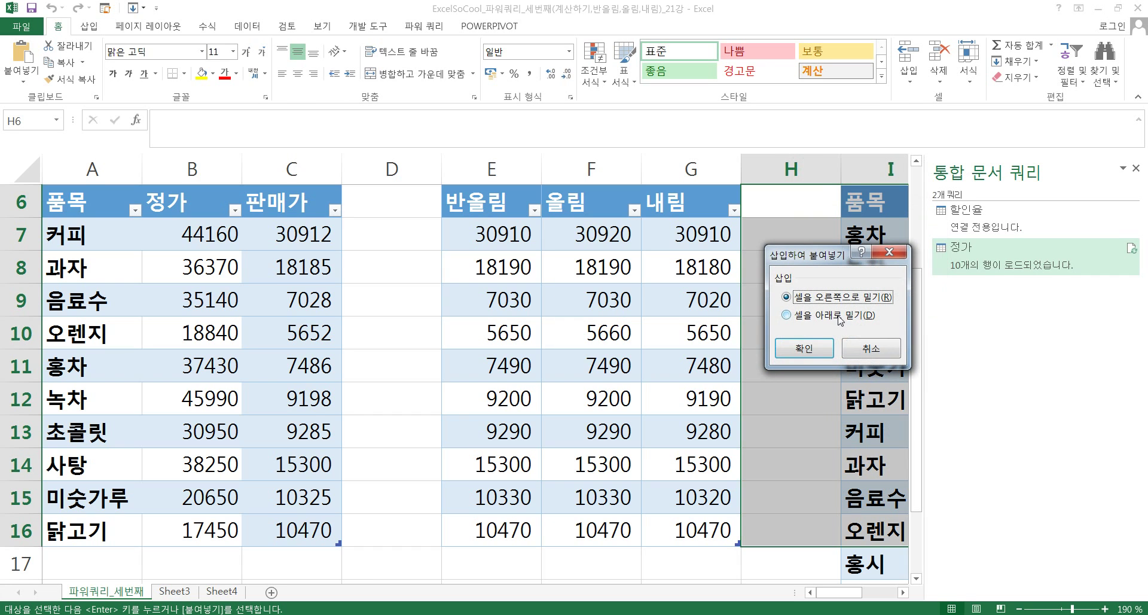
click(811, 340)
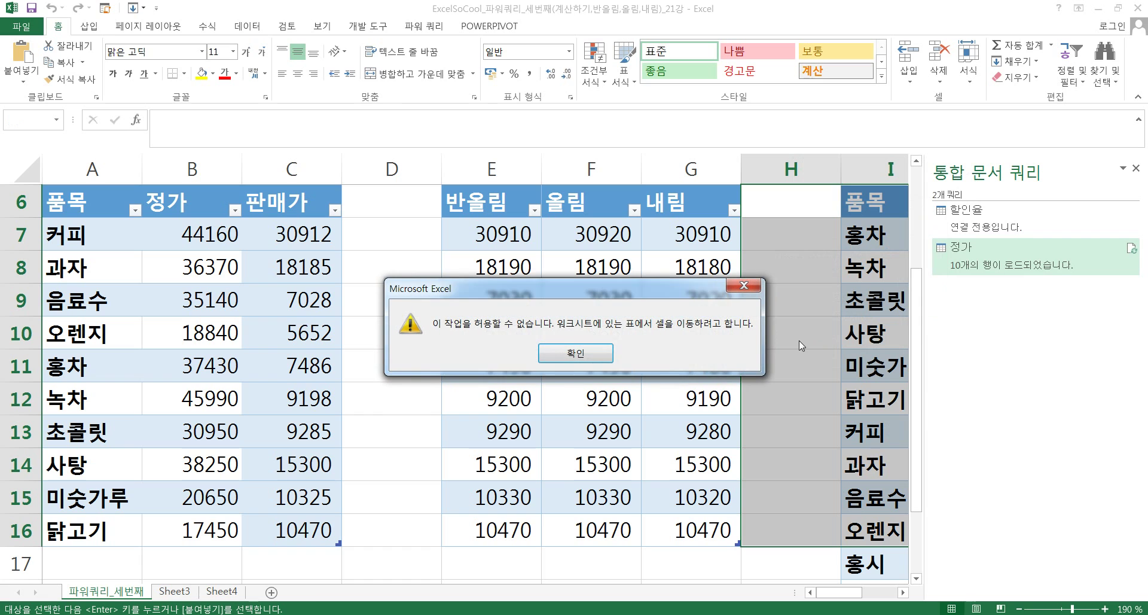
click(560, 352)
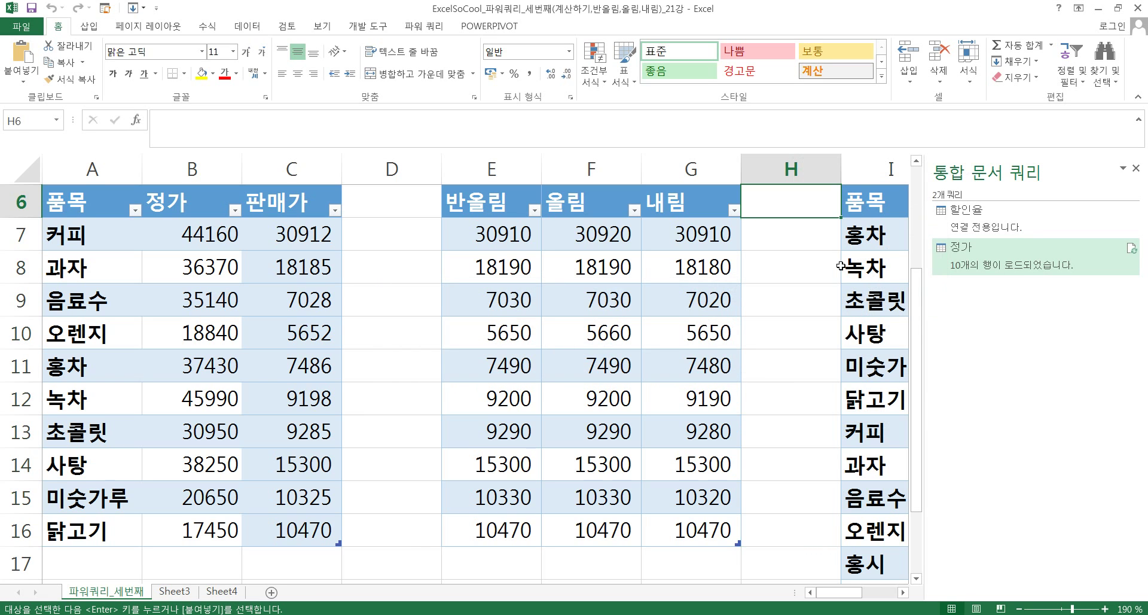
Step: Paste the copied columns over the discount-rate table at I6 and undo the paste
click(868, 214)
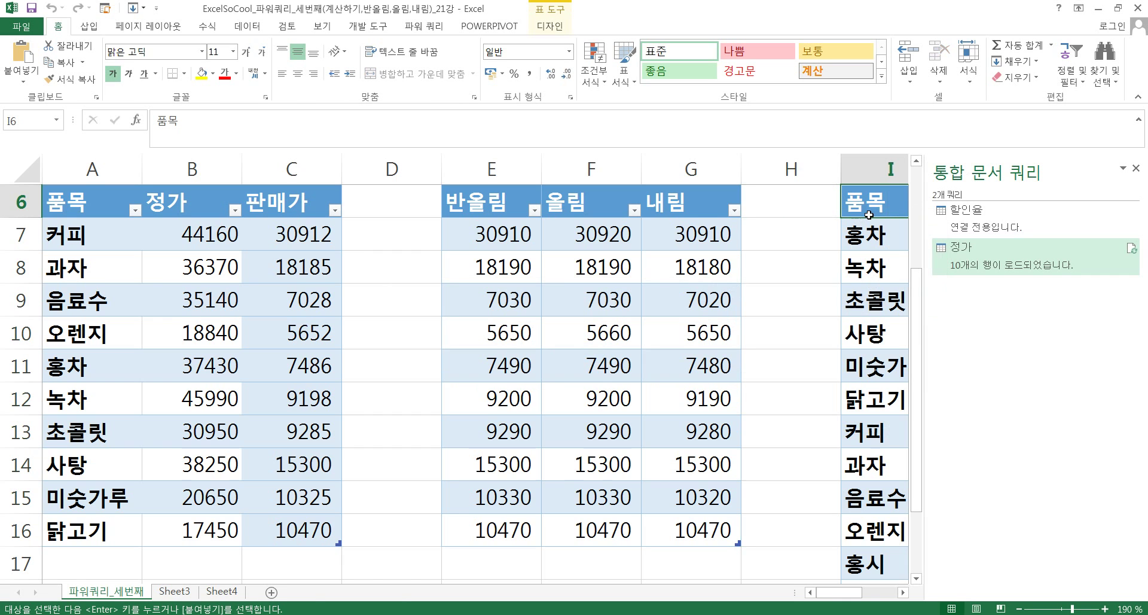
key(ctrl+v)
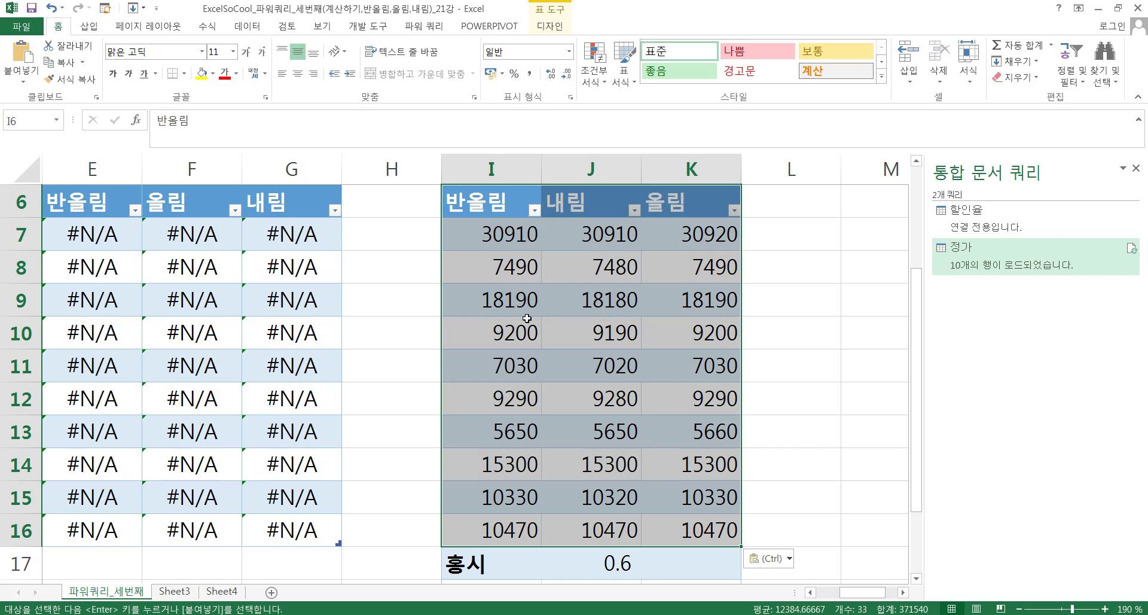
key(ctrl+z)
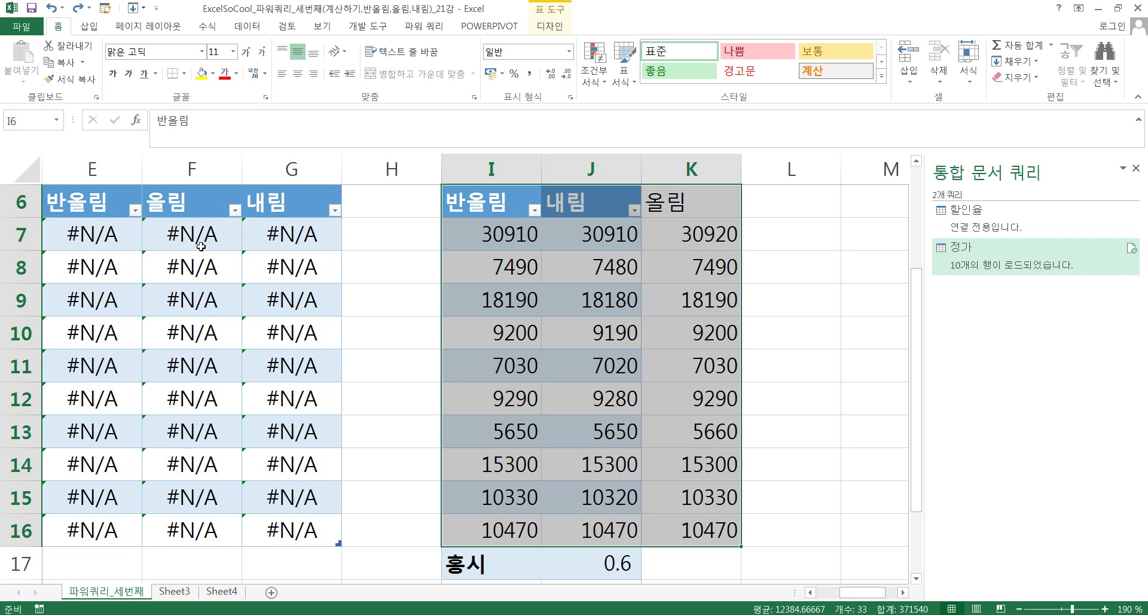
click(407, 352)
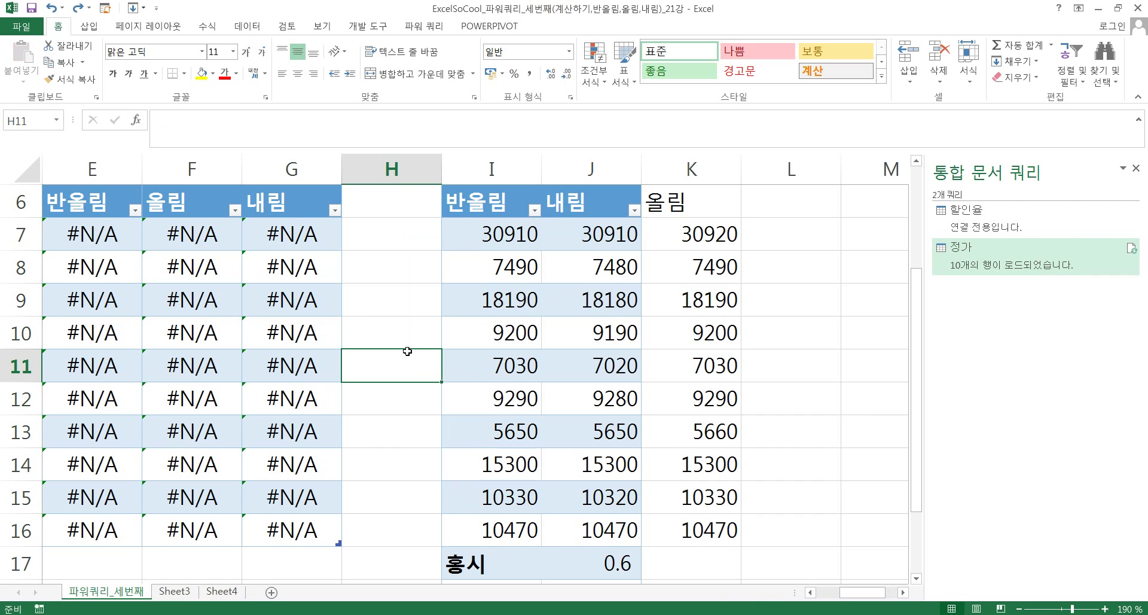
key(ctrl+z)
key(ctrl+z)
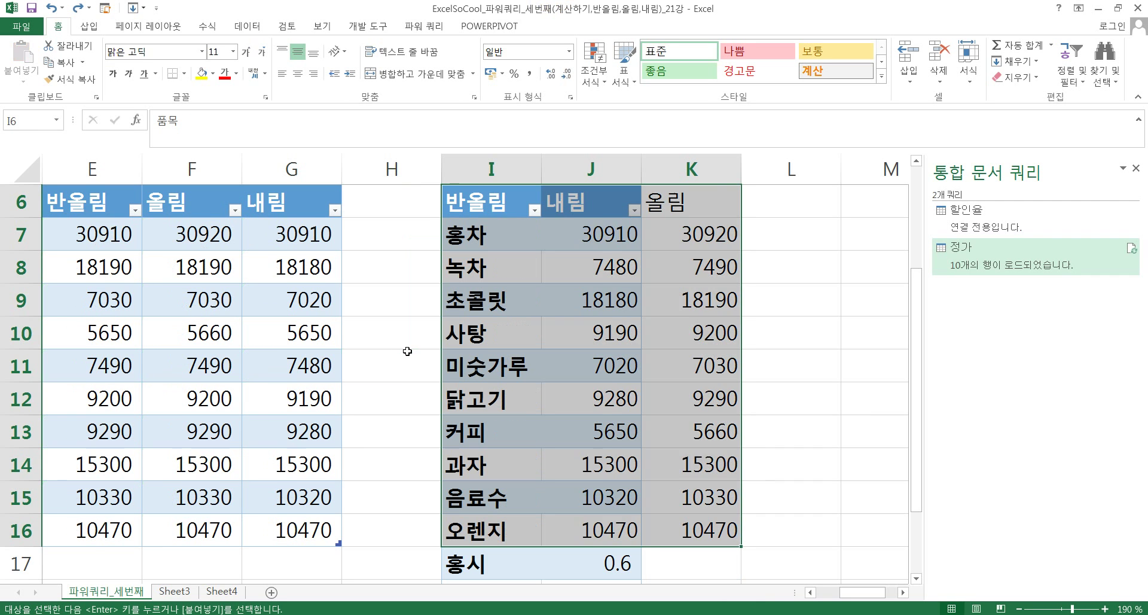
Step: Copy the formula-based rounding table E6:G16 from the 파워쿼리_세번째 sheet and paste it at J1 on Sheet4
drag(77, 201, 257, 204)
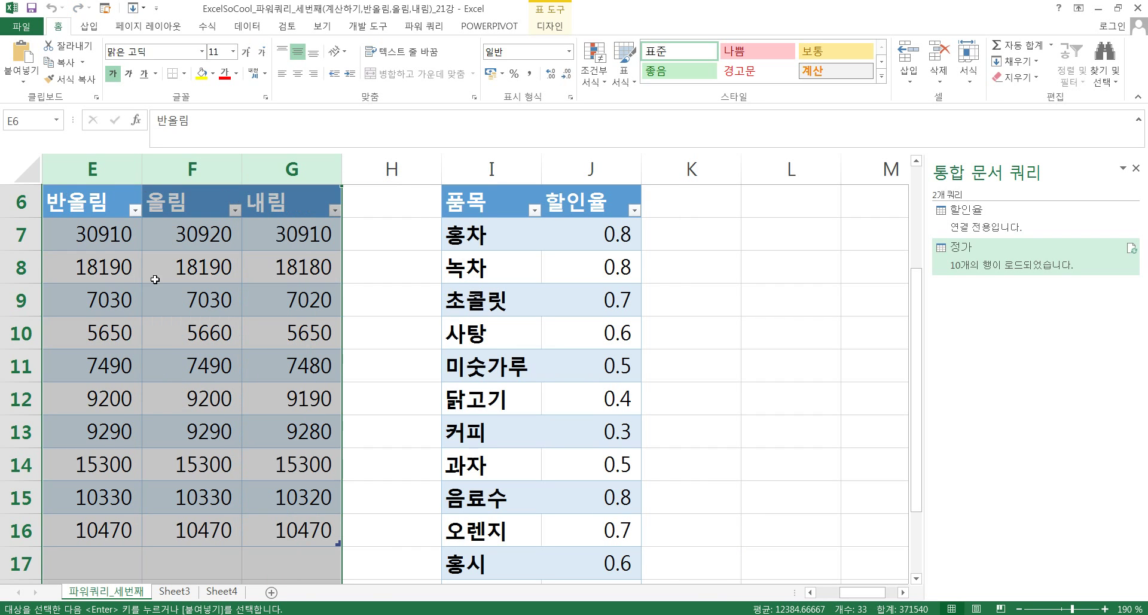
drag(103, 203, 270, 546)
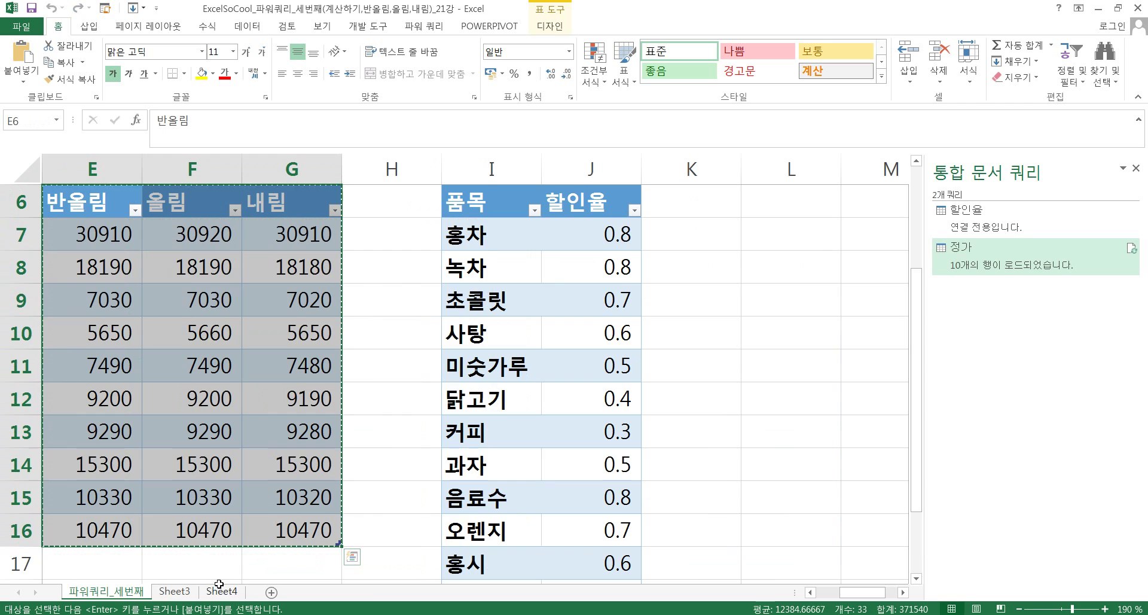
click(220, 590)
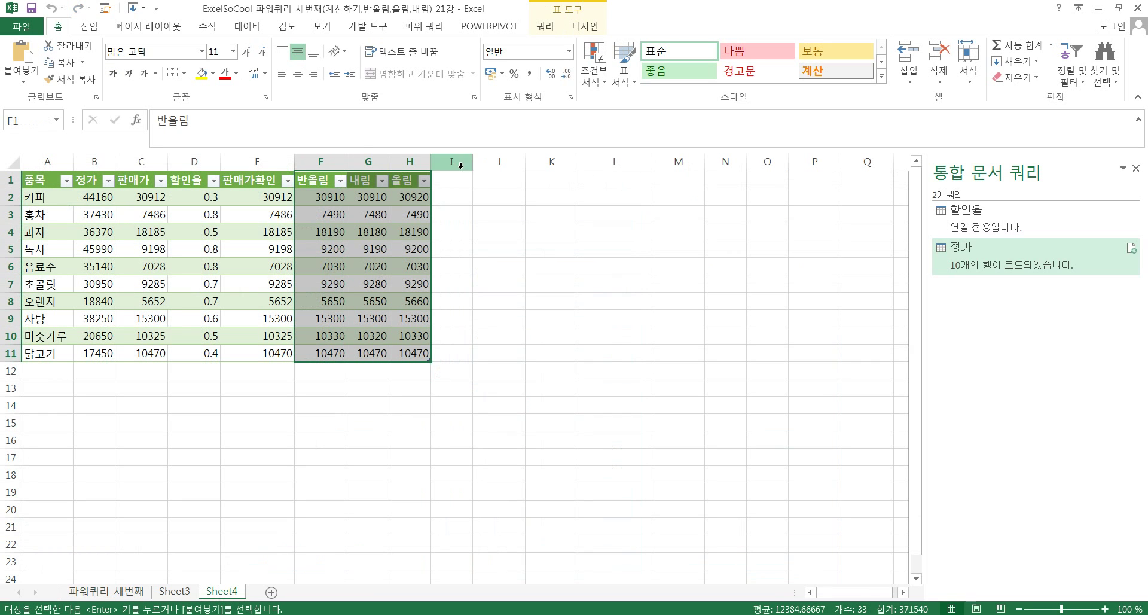
click(452, 162)
click(477, 182)
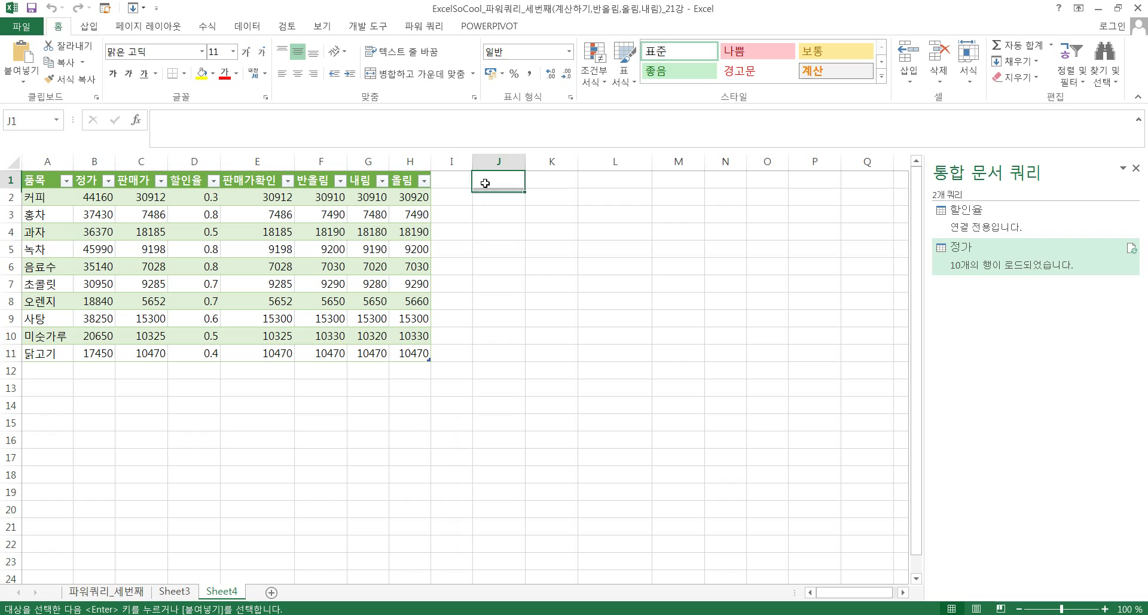
key(ctrl+v)
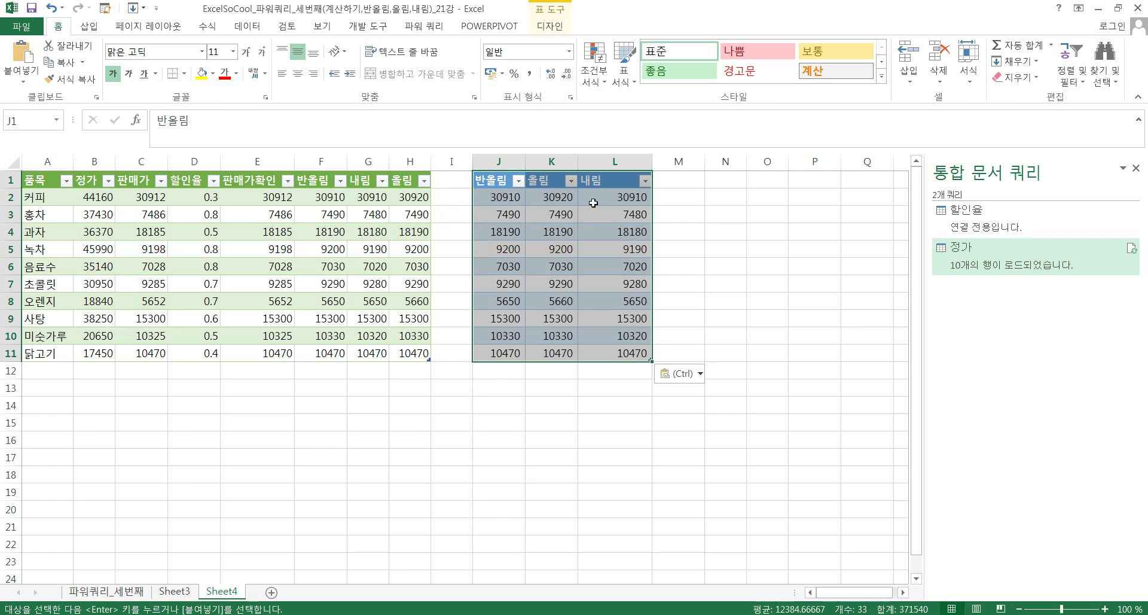
Step: Compare the 미숫가루 row's 올림 cells in both Sheet4 tables and return to the 파워쿼리_세번째 sheet
click(548, 339)
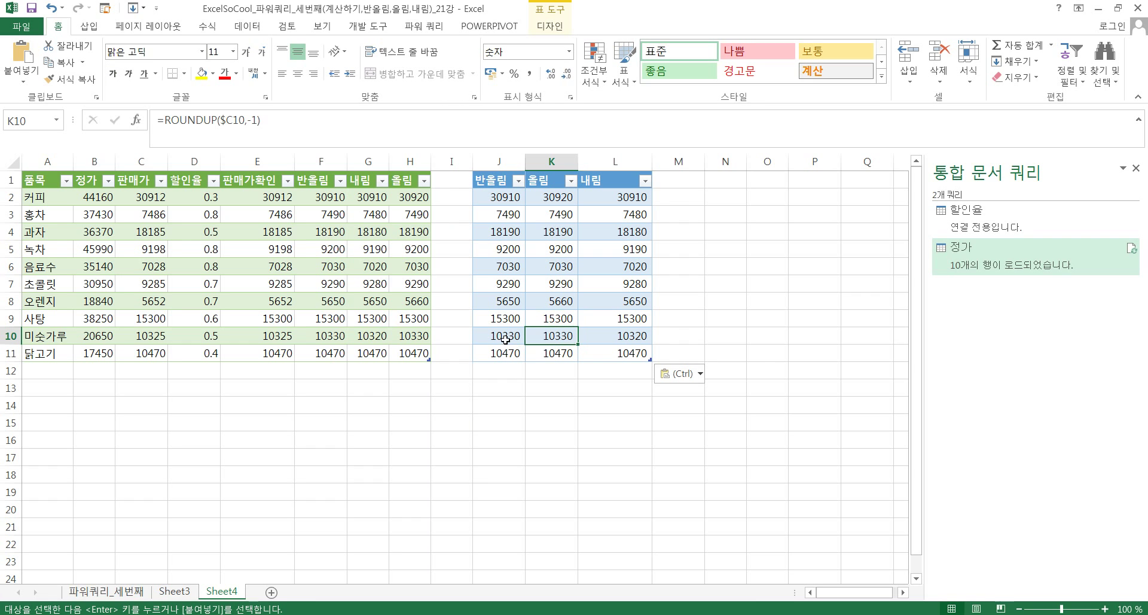
click(428, 333)
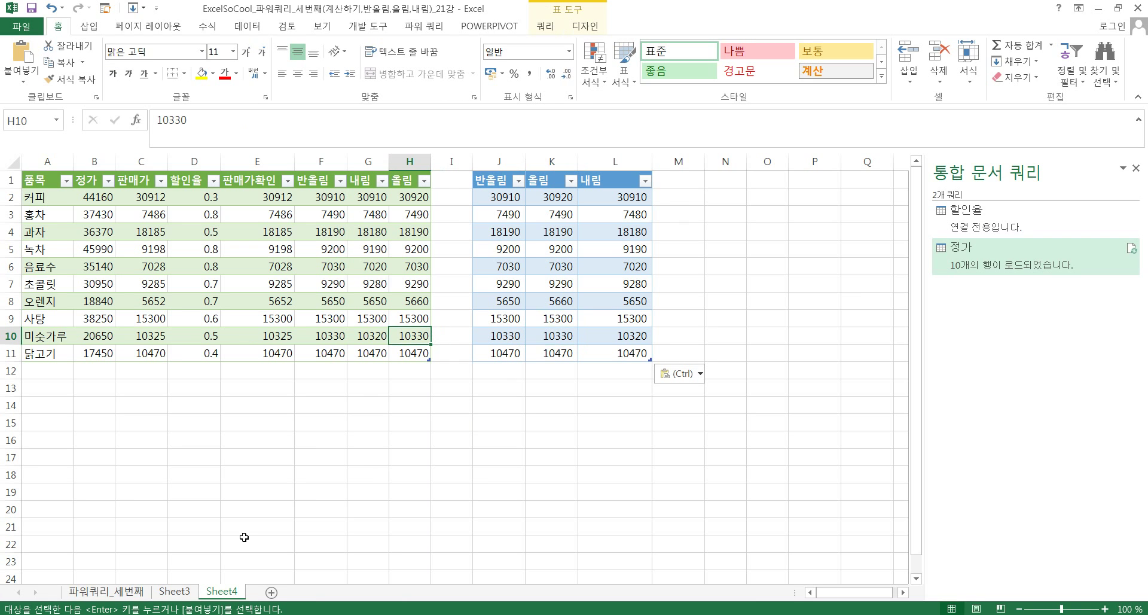
click(109, 597)
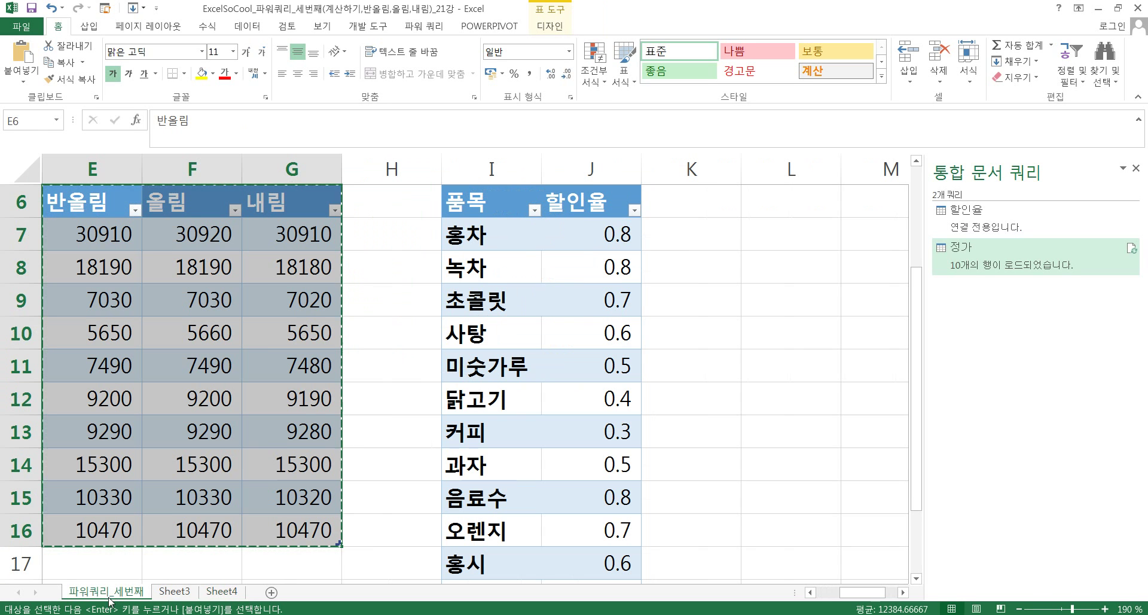
click(361, 338)
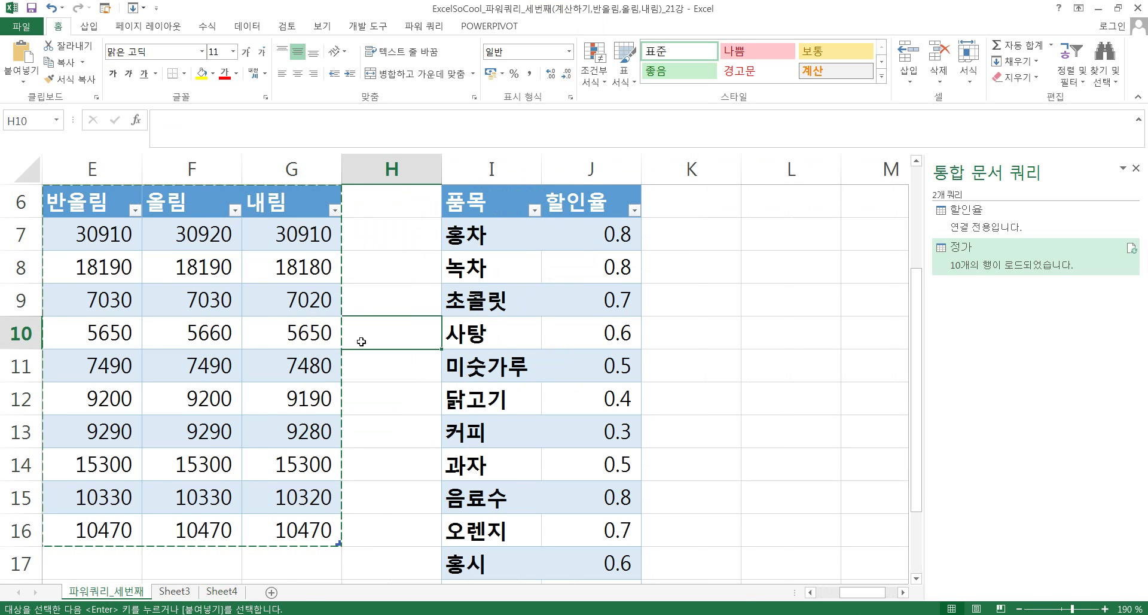